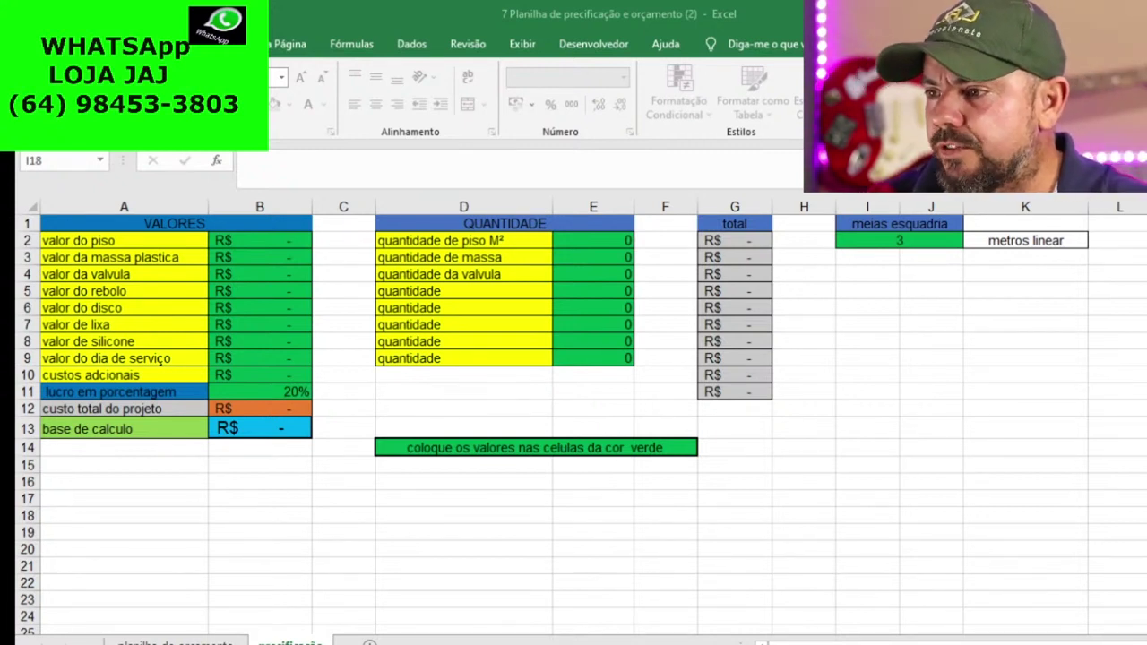
Review the planilha de orçamento sheet, including its measurement list, sink diagram and porcelanato piece table
click(728, 630)
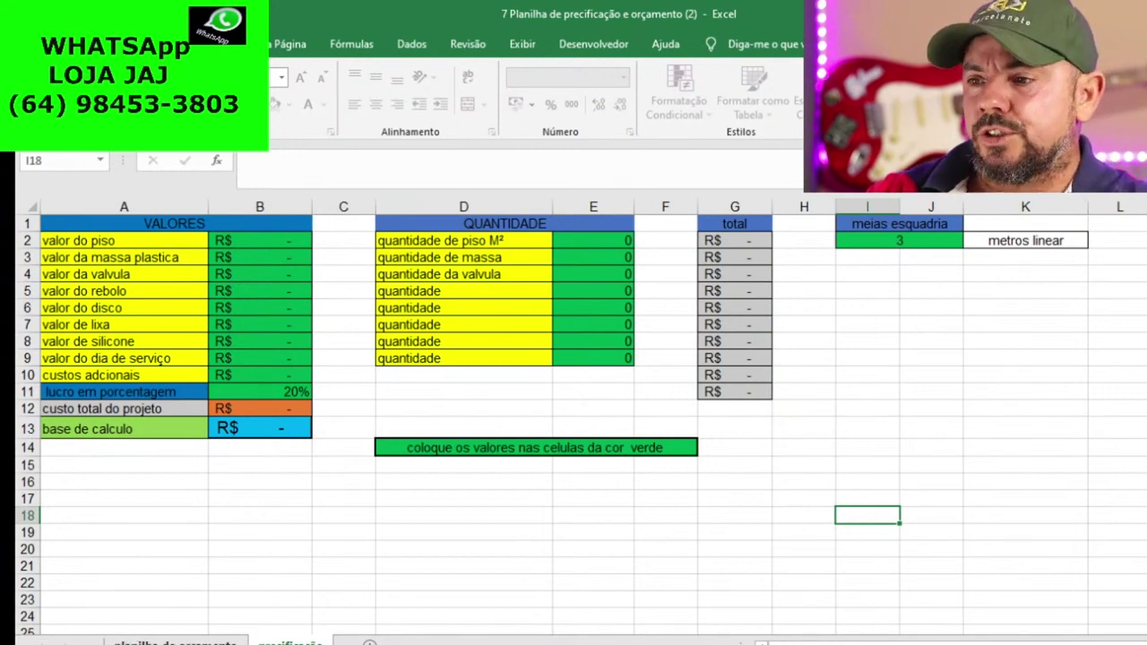
click(175, 642)
scroll(645, 403, down, 1)
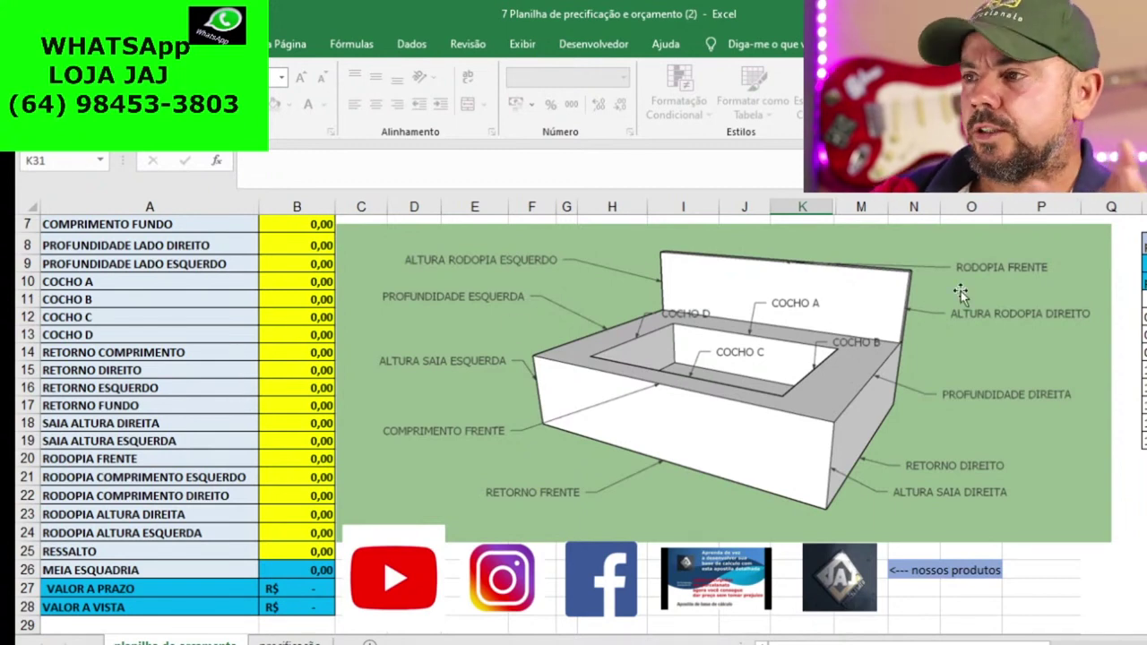
scroll(341, 312, down, 1)
scroll(363, 336, up, 3)
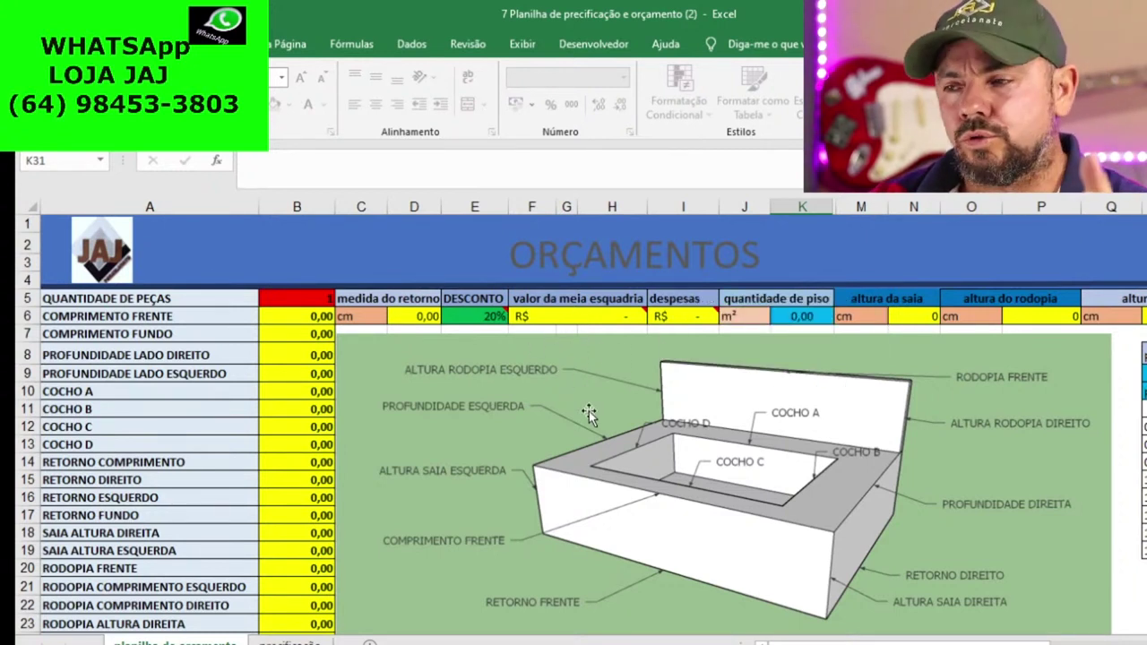
drag(793, 644, 861, 643)
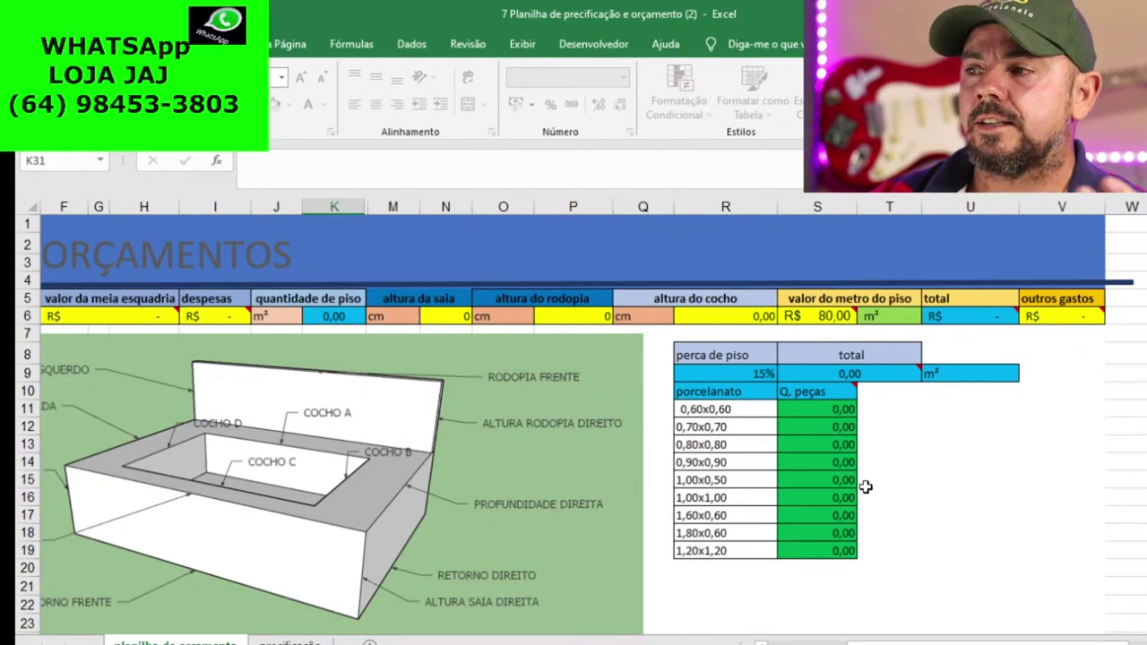
drag(855, 643, 810, 643)
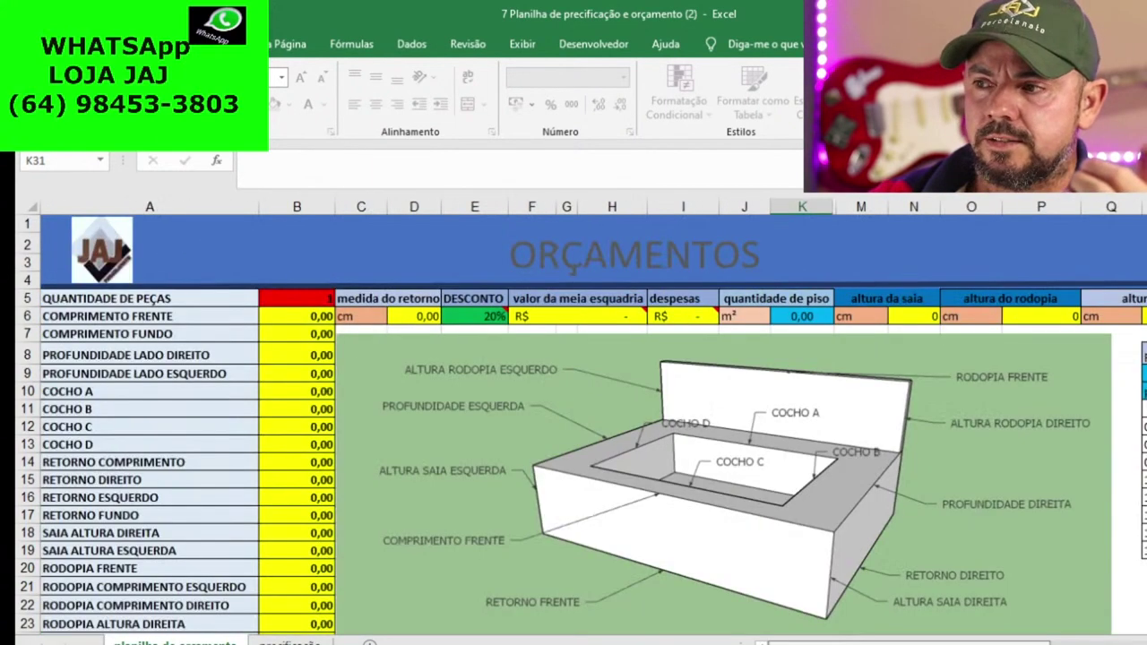
On the precificação sheet, set the meias esquadria linear metres to 3,5
click(290, 641)
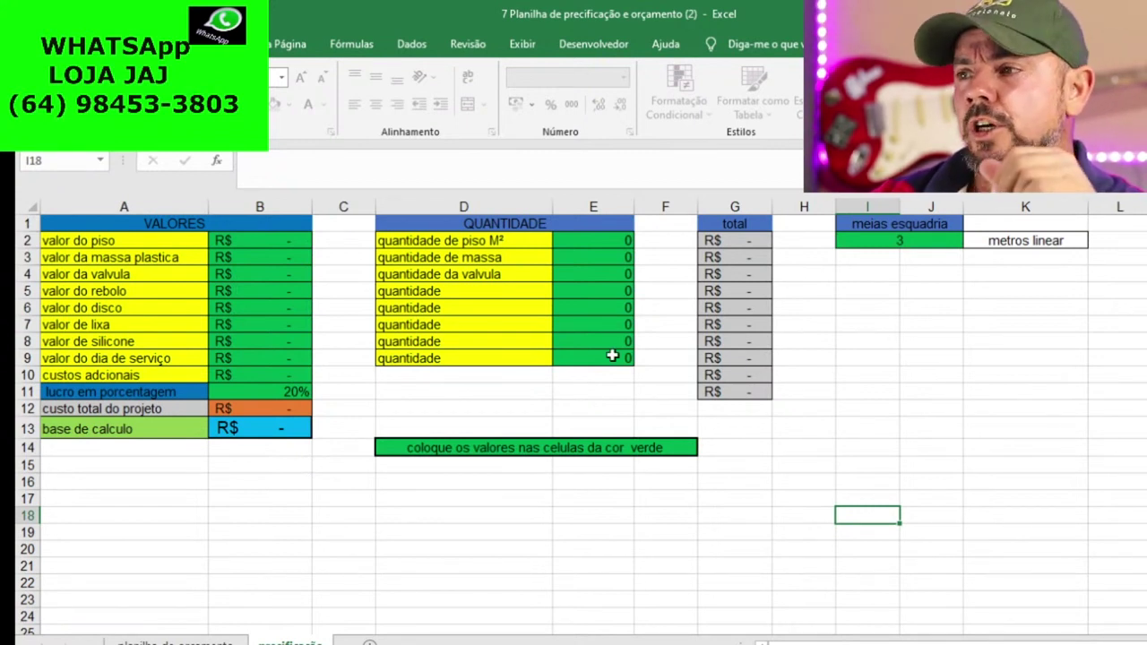
click(908, 240)
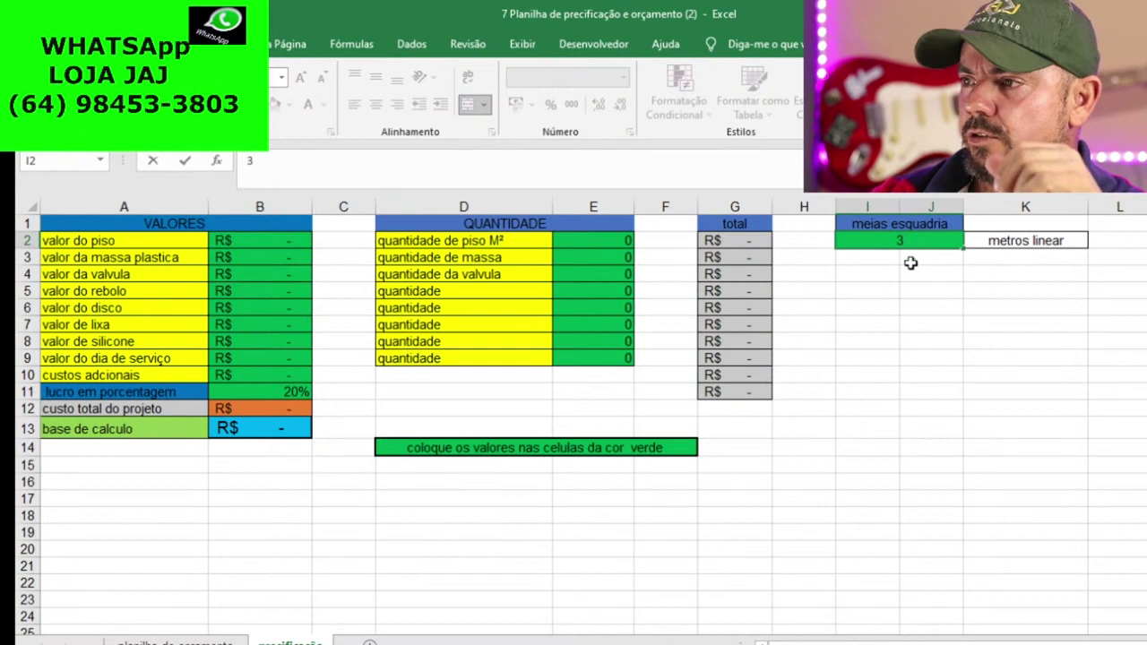
text(3,5)
key(Return)
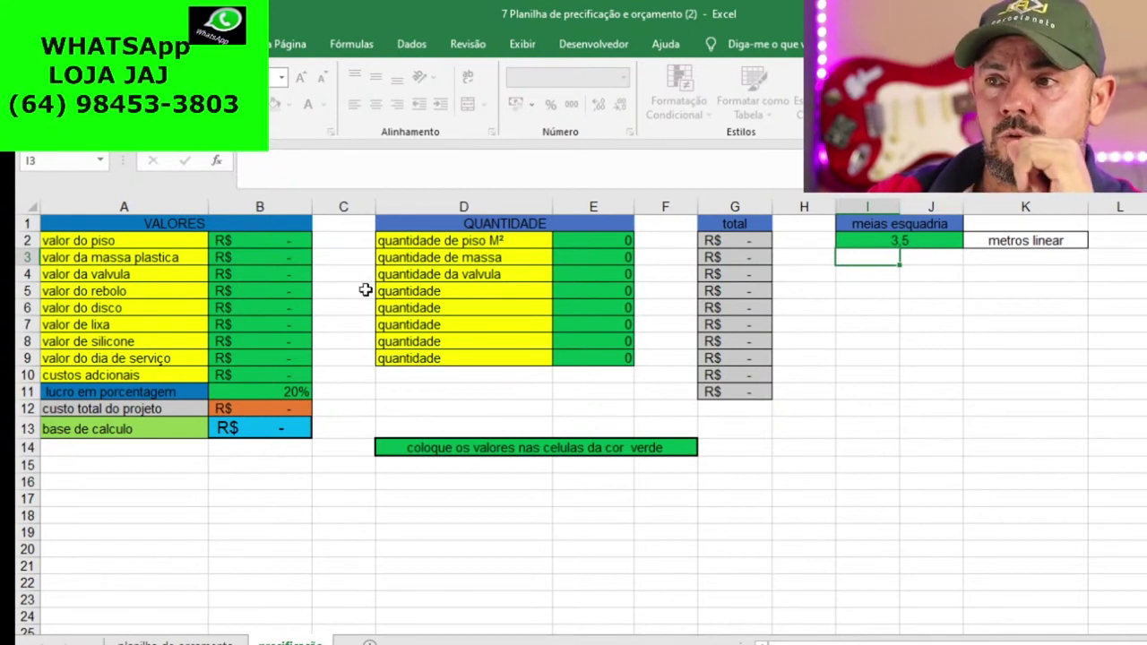
Set the floor tile price (valor do piso) in the VALORES table to R$ 45
click(253, 241)
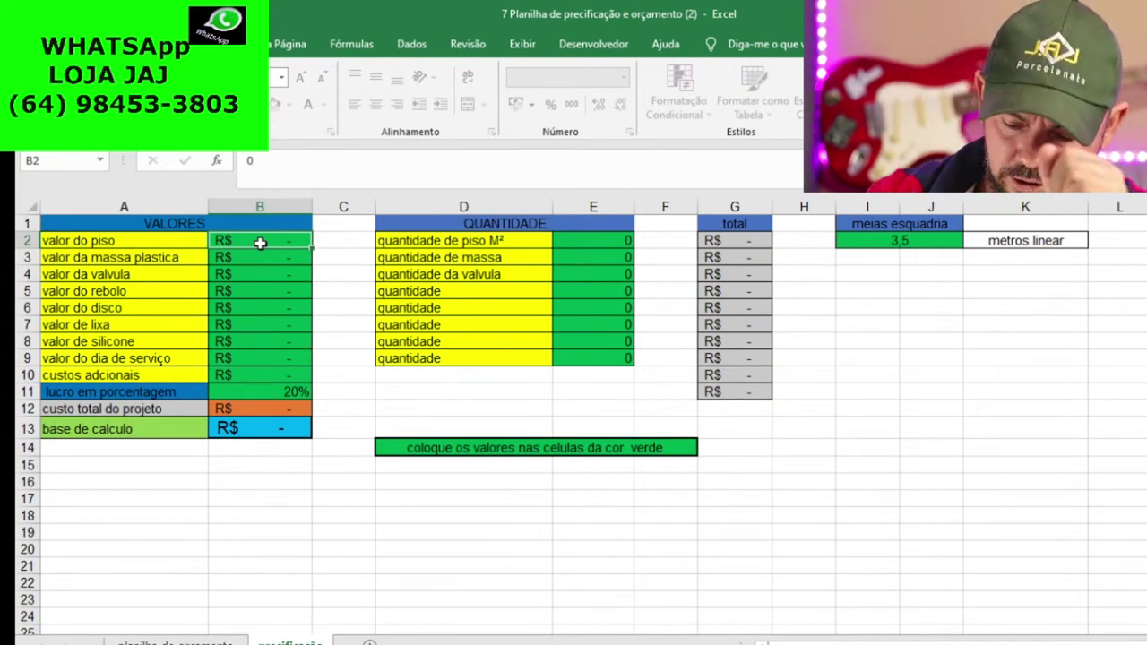
double_click(260, 243)
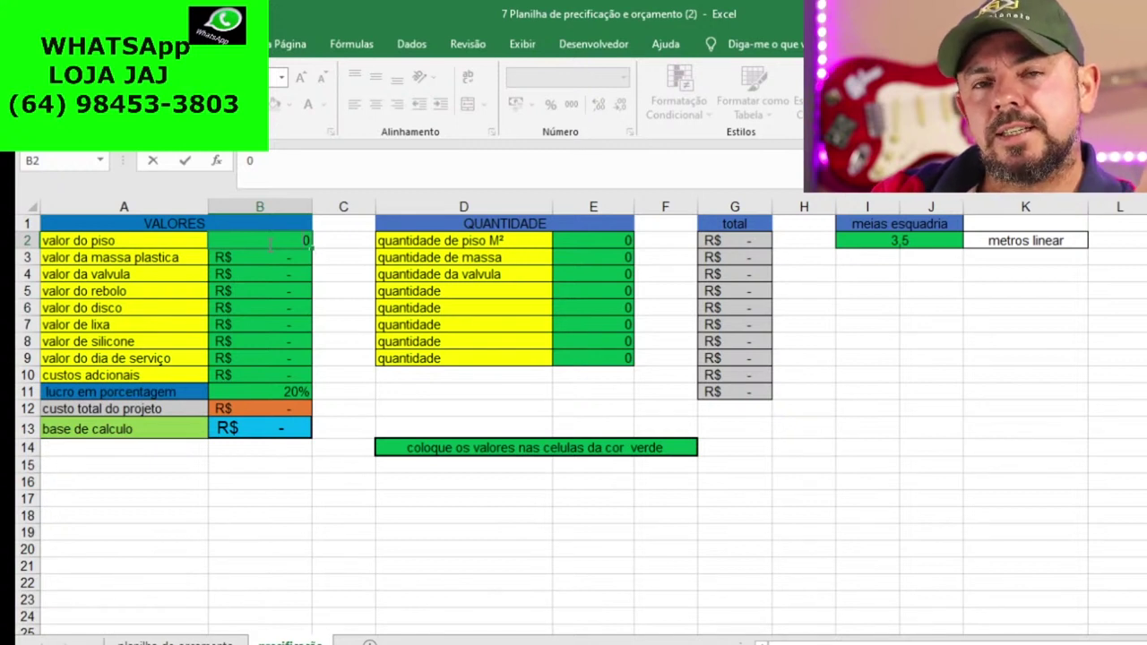
key(BackSpace)
text(50)
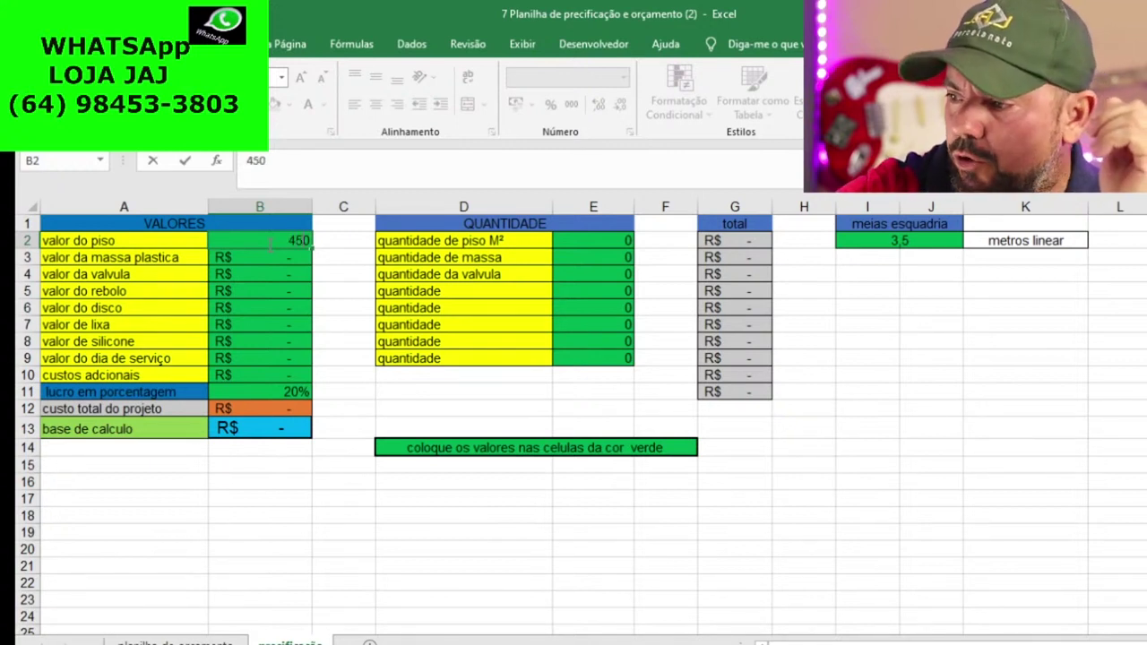
key(Return)
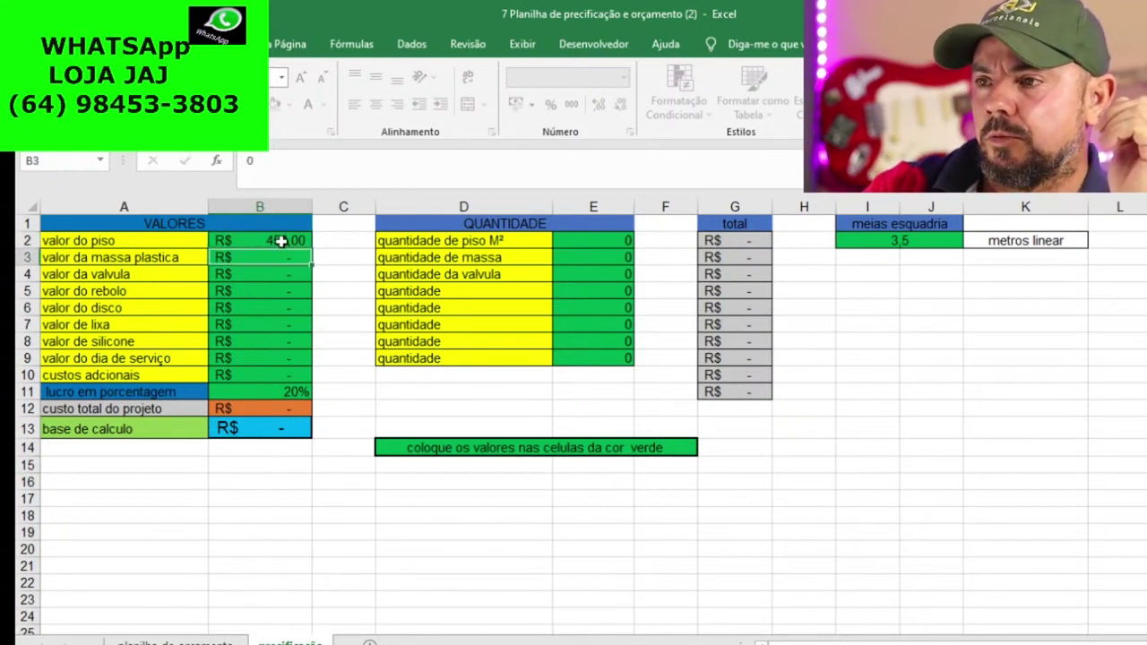
double_click(276, 244)
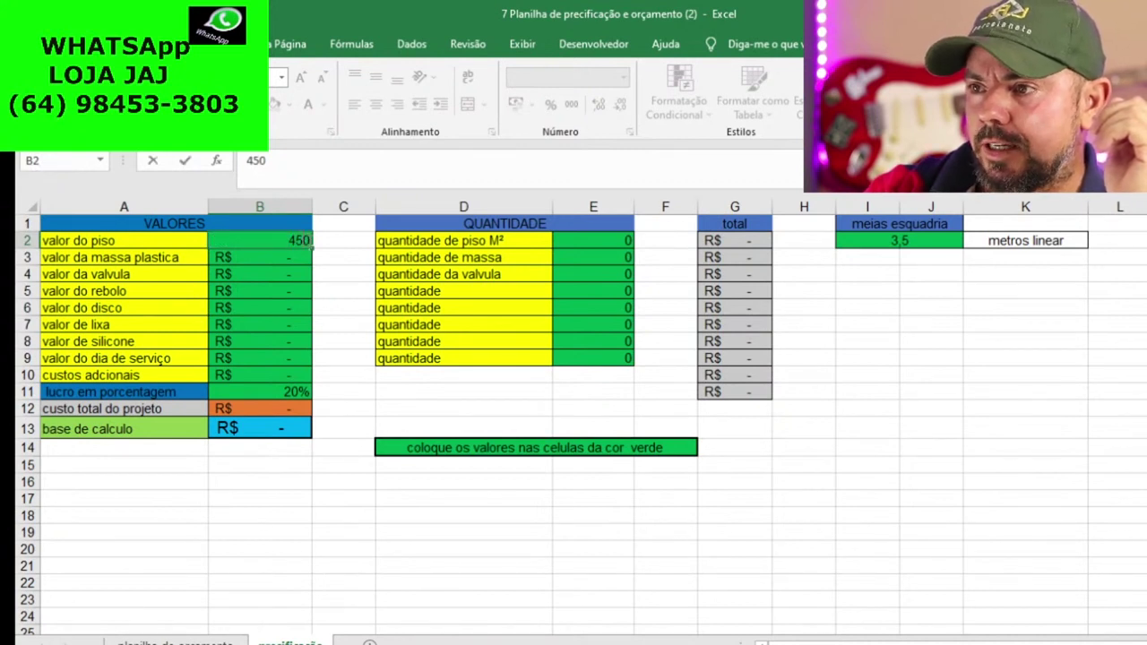
key(BackSpace)
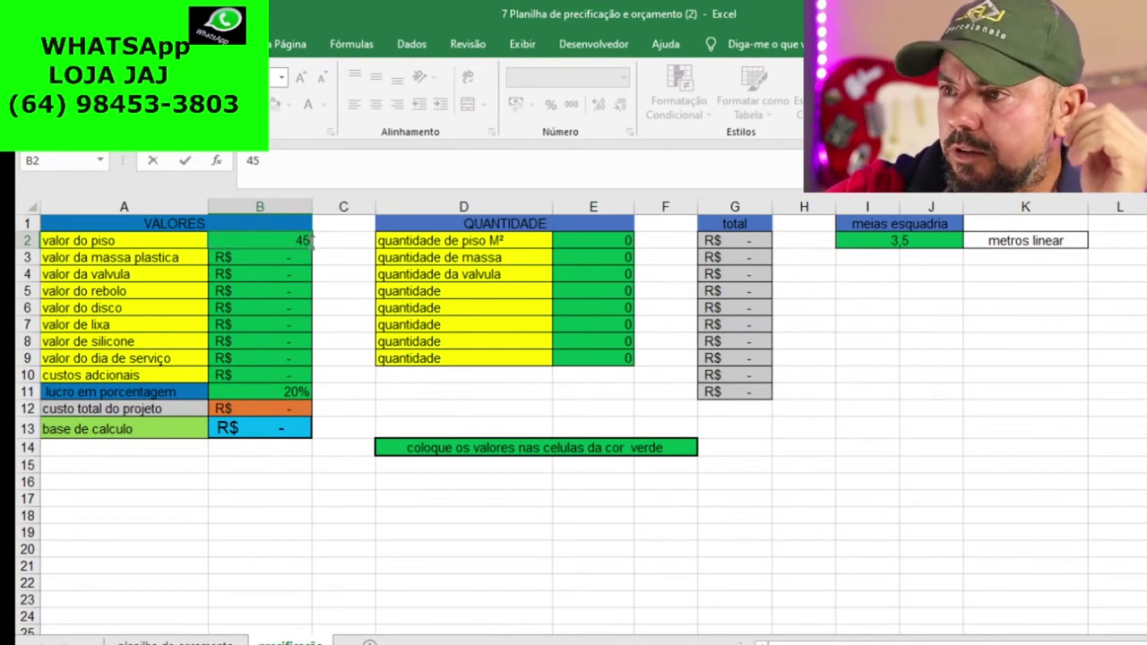
key(Return)
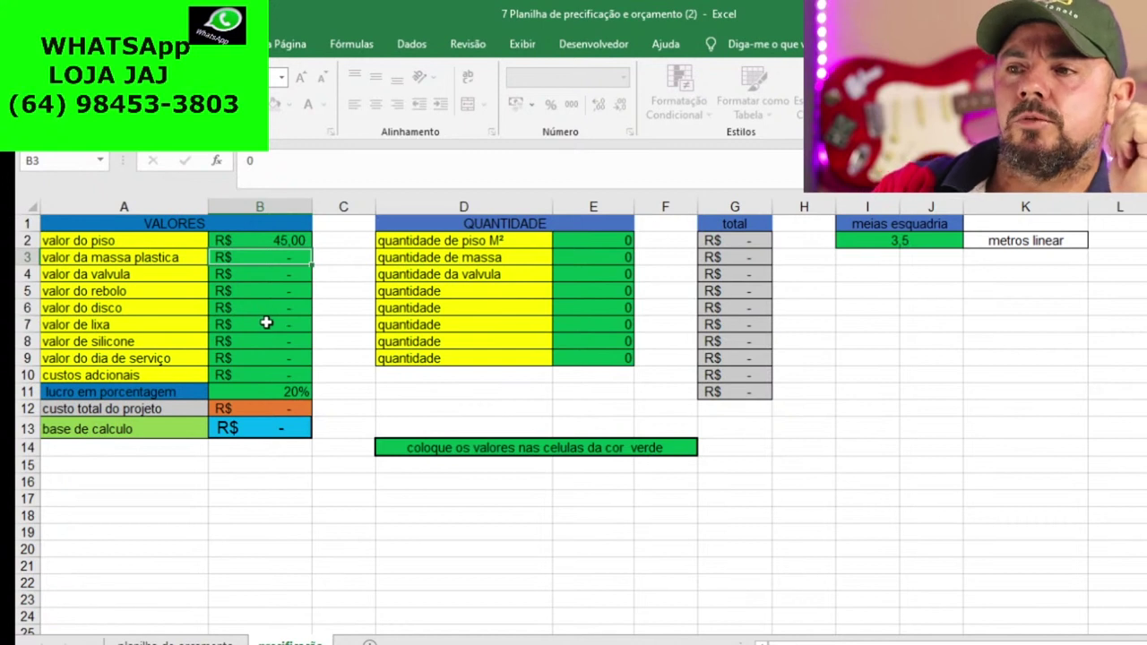
Enter 1,08 as the floor tile quantity in m² (quantidade de piso)
click(586, 241)
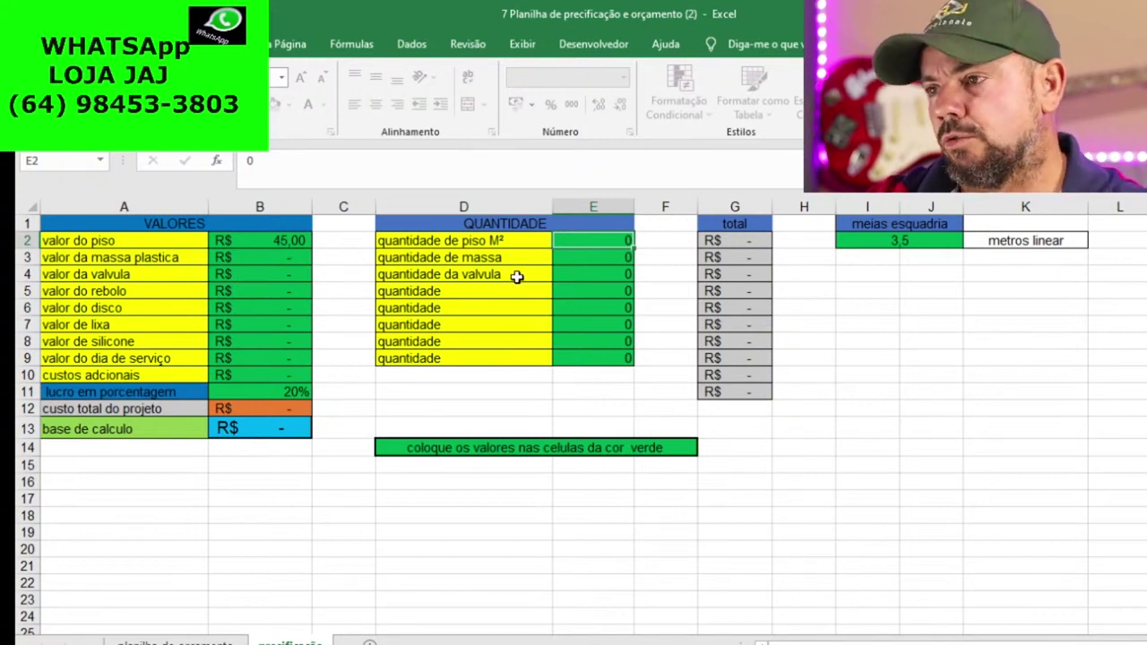
text(1)
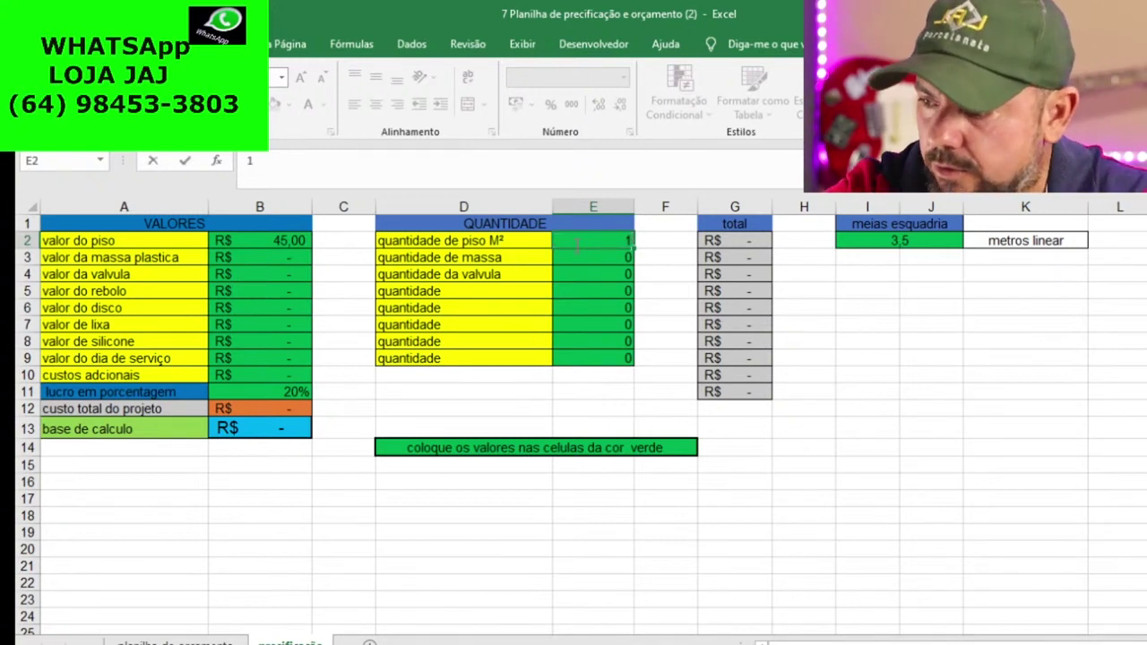
text(,08)
key(Return)
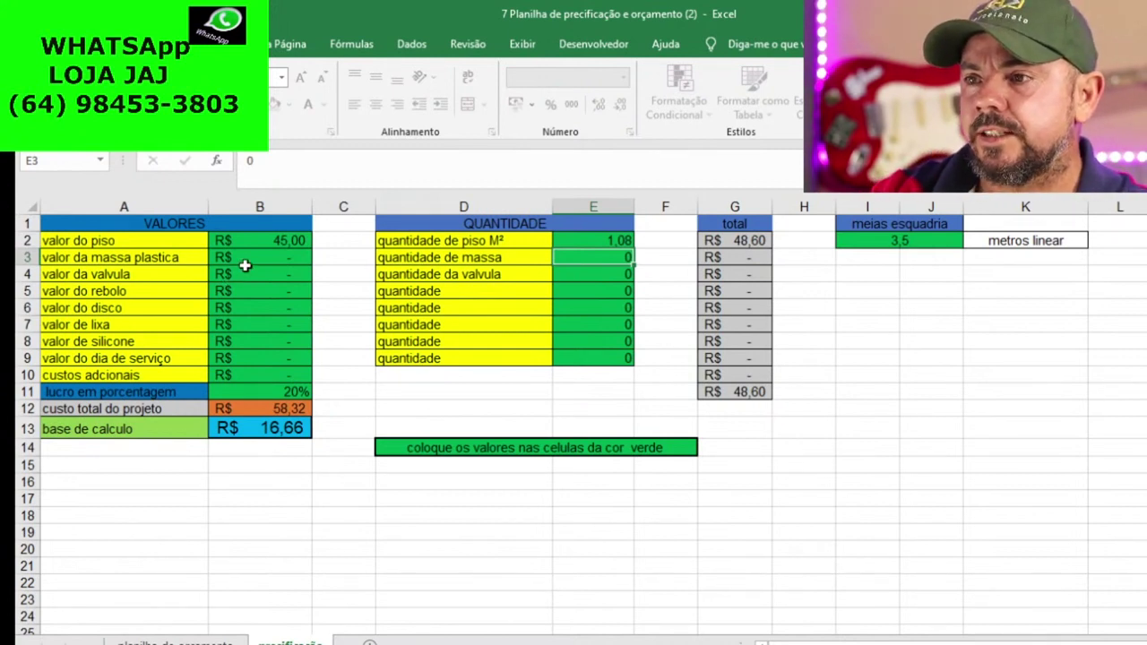
Set the plastic filler price (valor da massa plastica) to R$ 15 and its quantity to 2
click(251, 263)
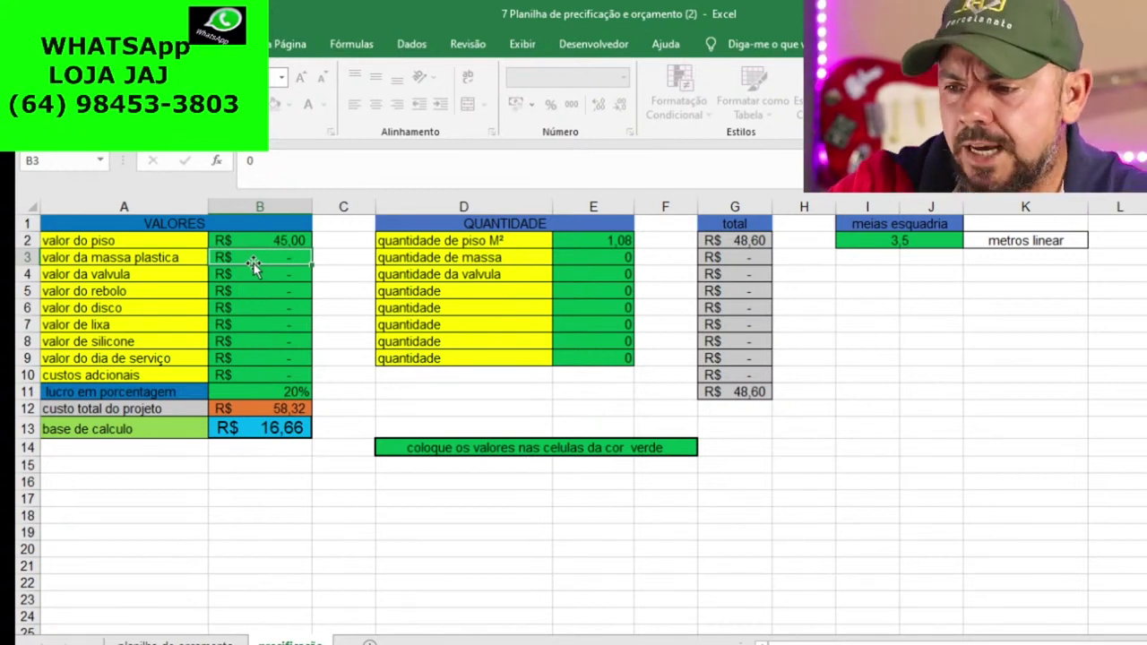
text(15)
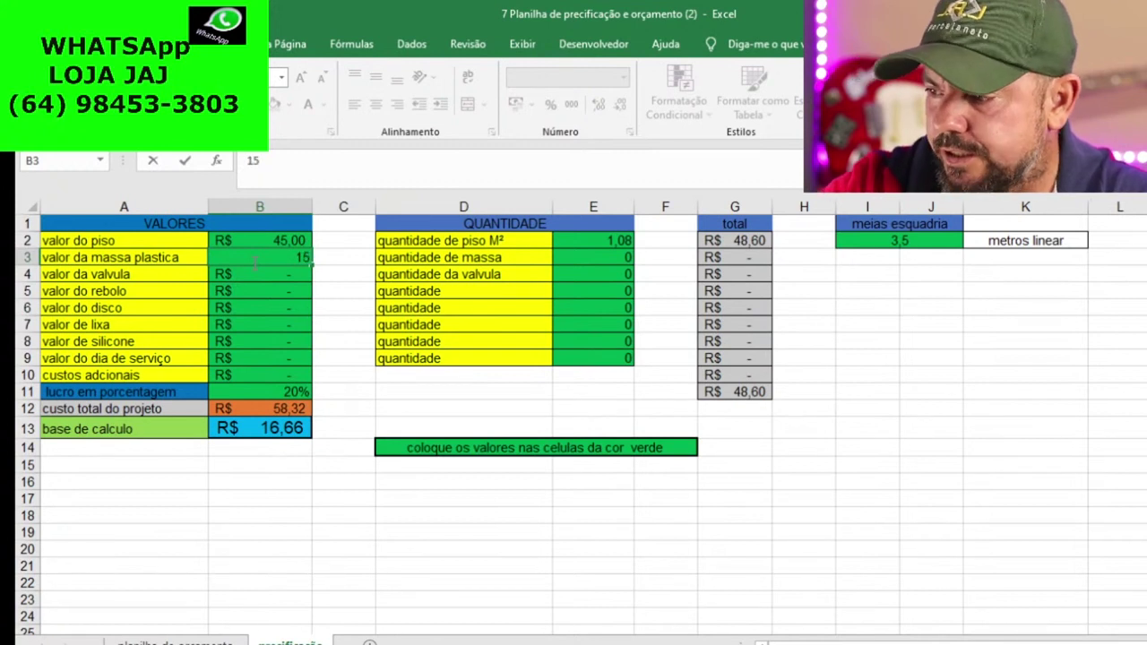
key(Return)
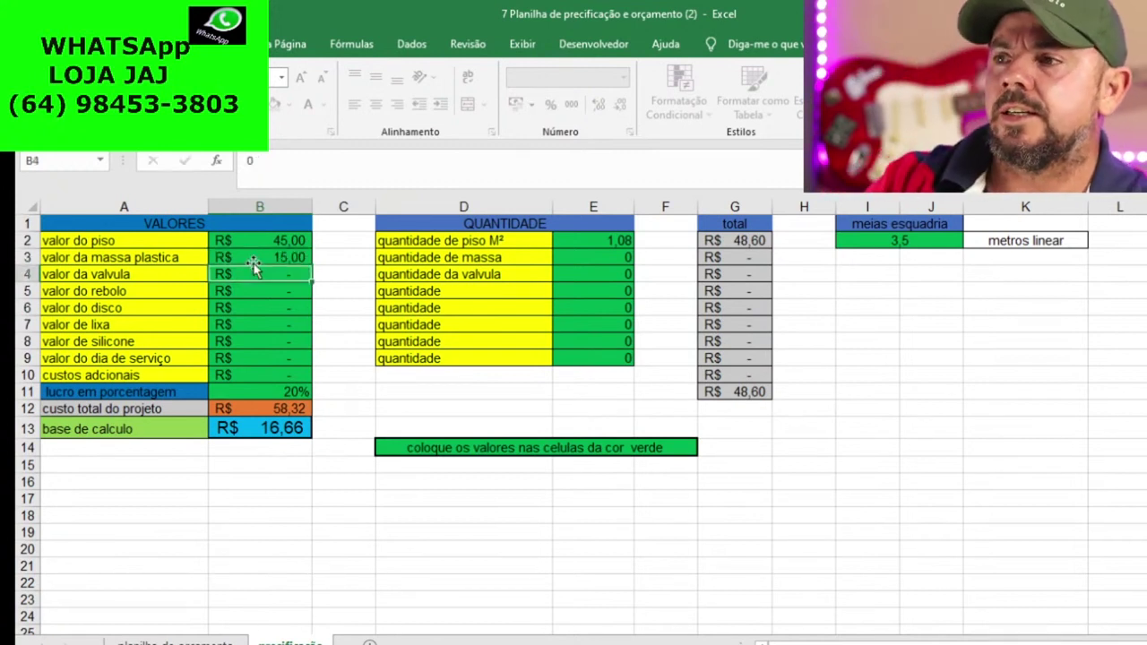
click(617, 258)
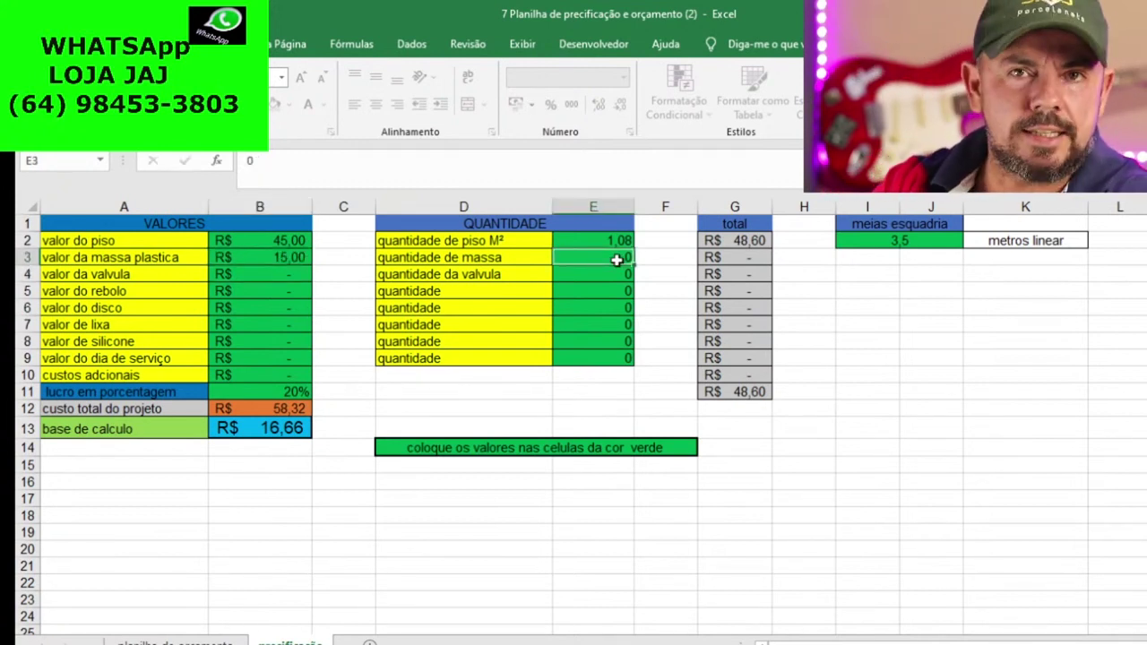
text(2)
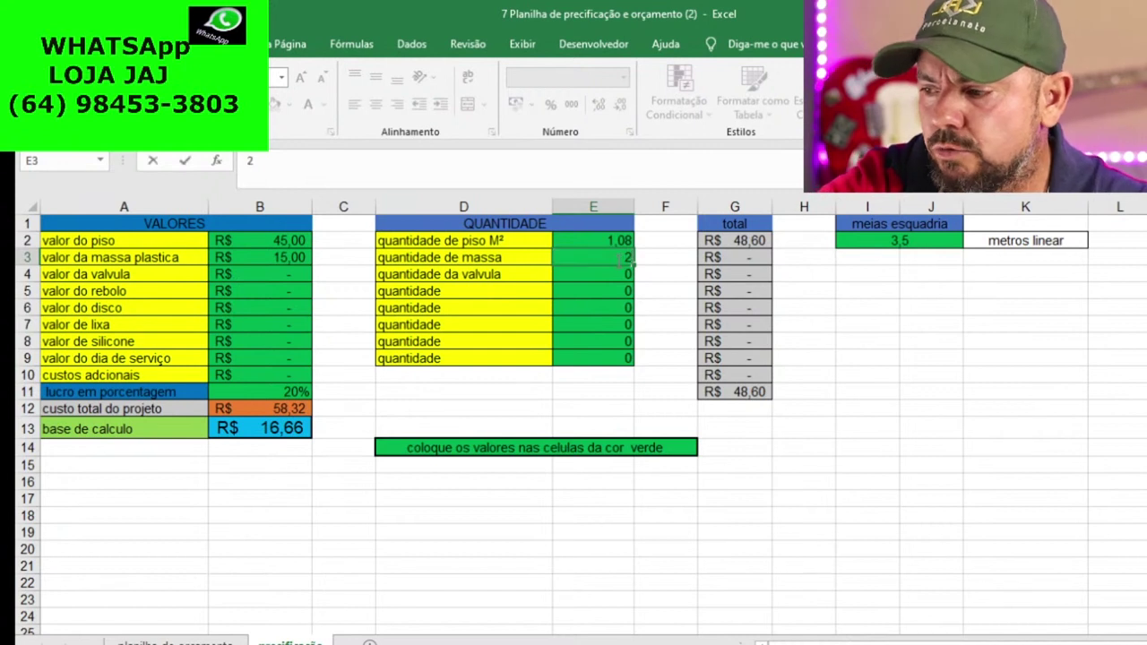
key(Return)
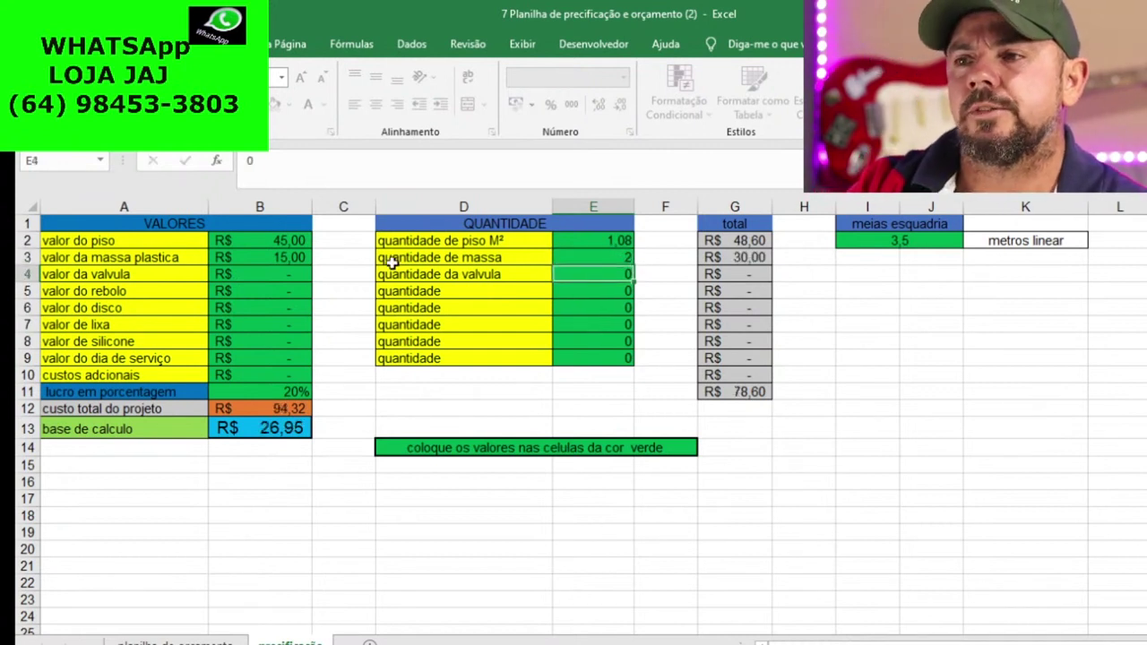
Set the drain valve price (valor da valvula) to R$ 15 and its quantity to 1
click(275, 272)
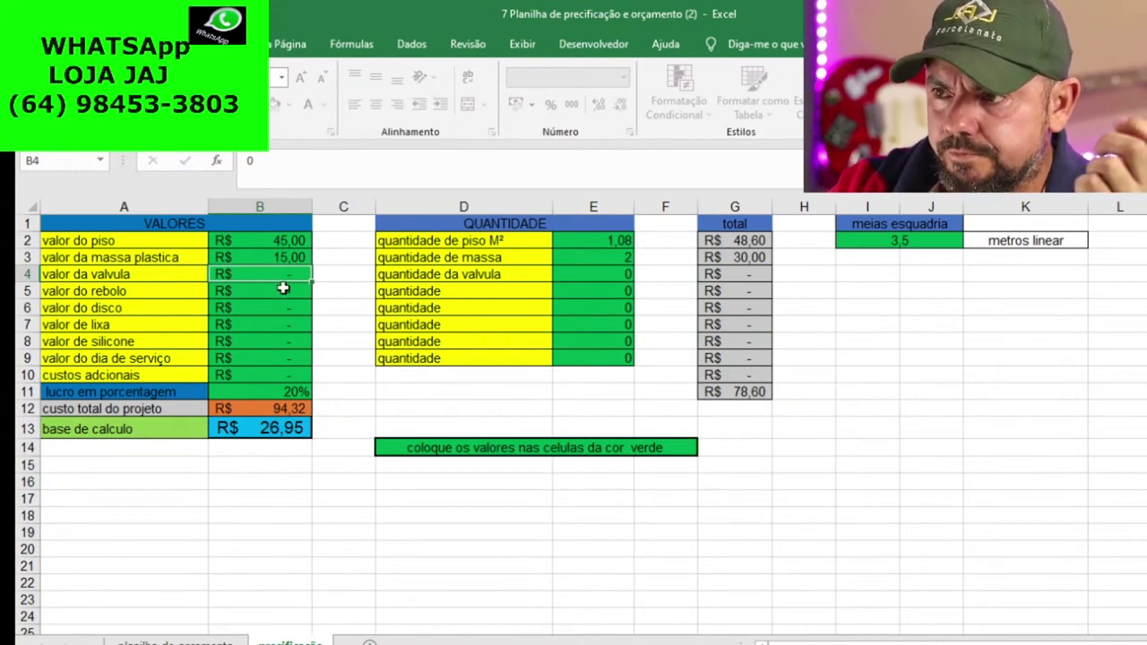
text(15)
key(Return)
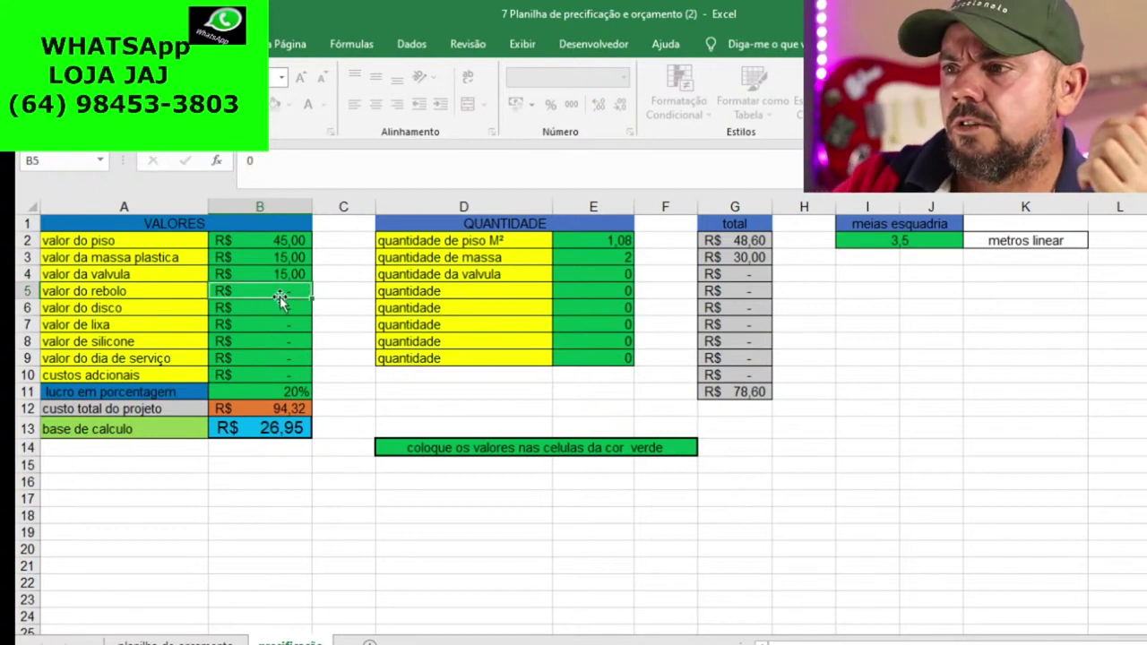
click(618, 271)
text(1)
key(Return)
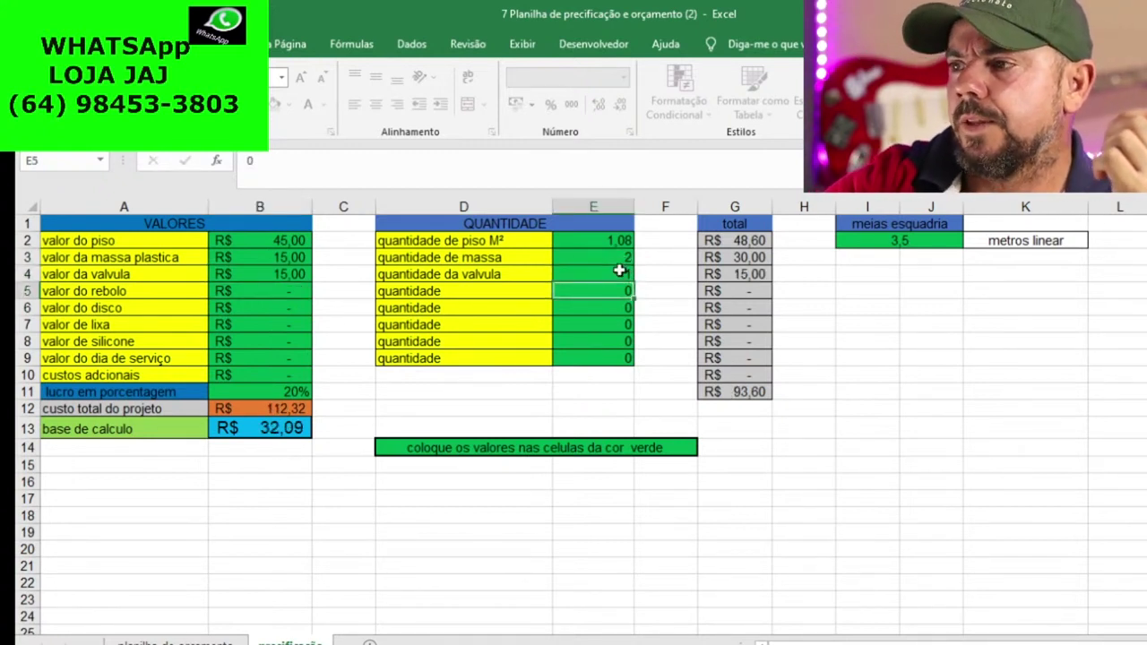
Set the grinding wheel price (valor do rebolo) to R$ 35 and the quantity in the same row to 1
click(265, 294)
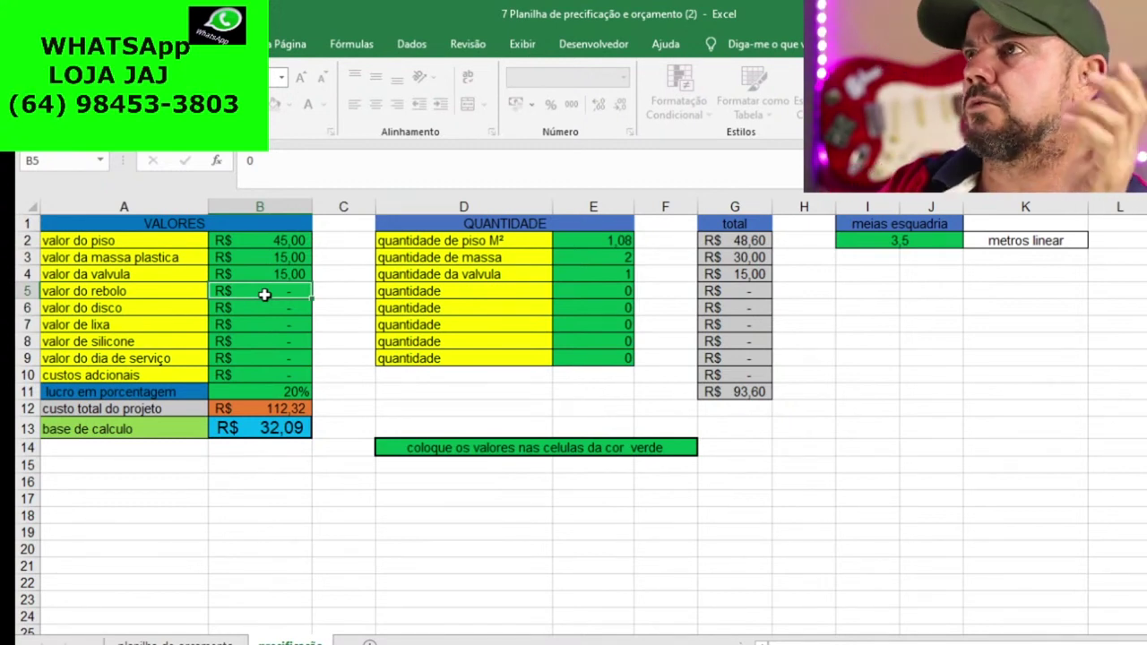
text(35)
key(Return)
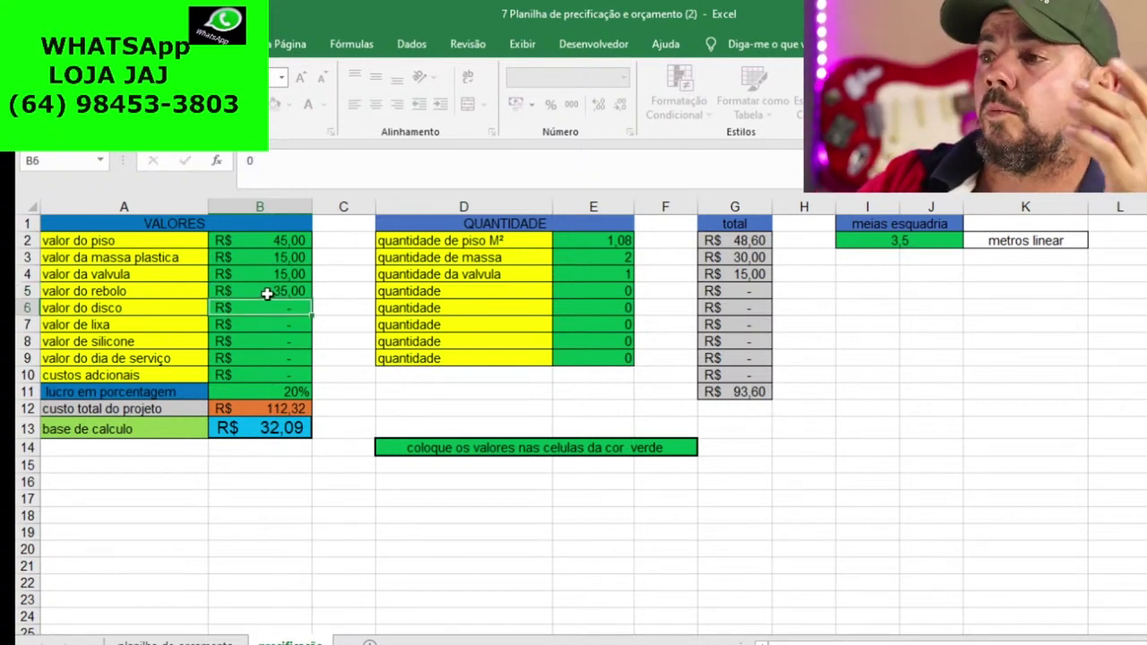
click(609, 293)
text(1)
key(Return)
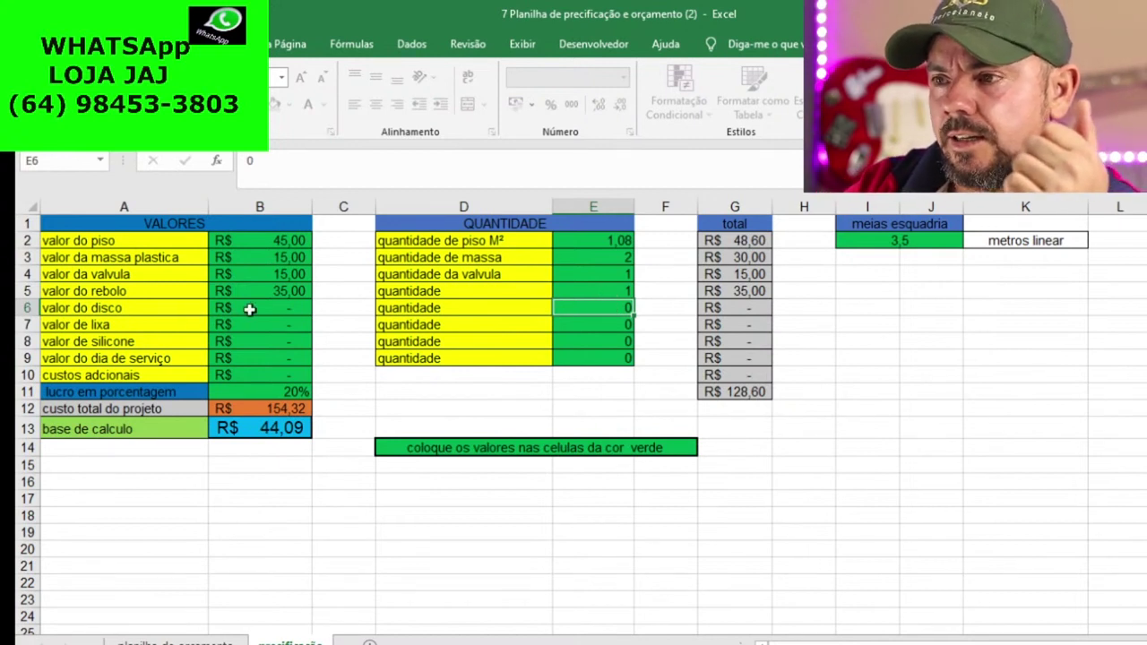
Set the cutting disc price (valor do disco) to R$ 35 and the quantity in the same row to 1
click(280, 308)
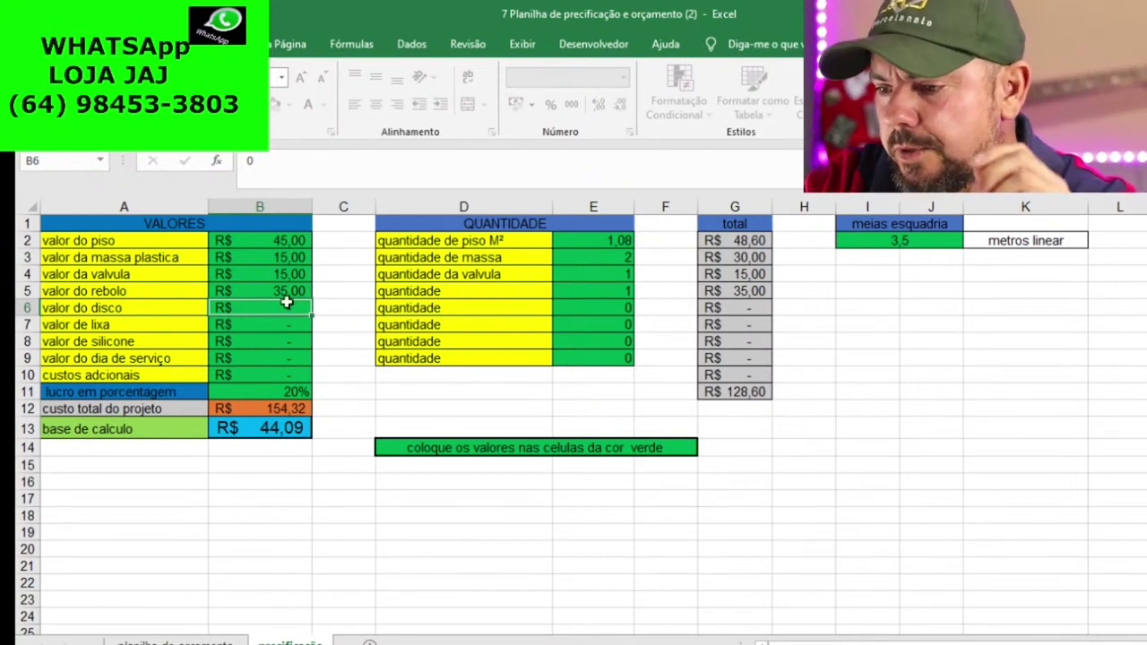
text(35)
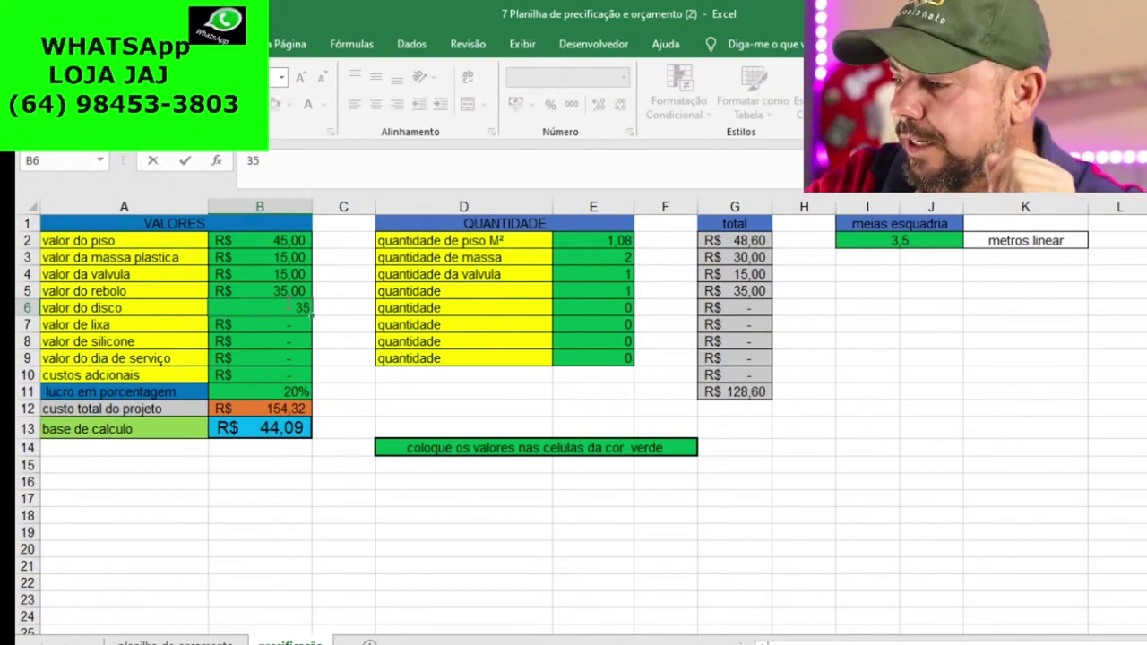
key(Return)
click(618, 308)
text(1)
key(Return)
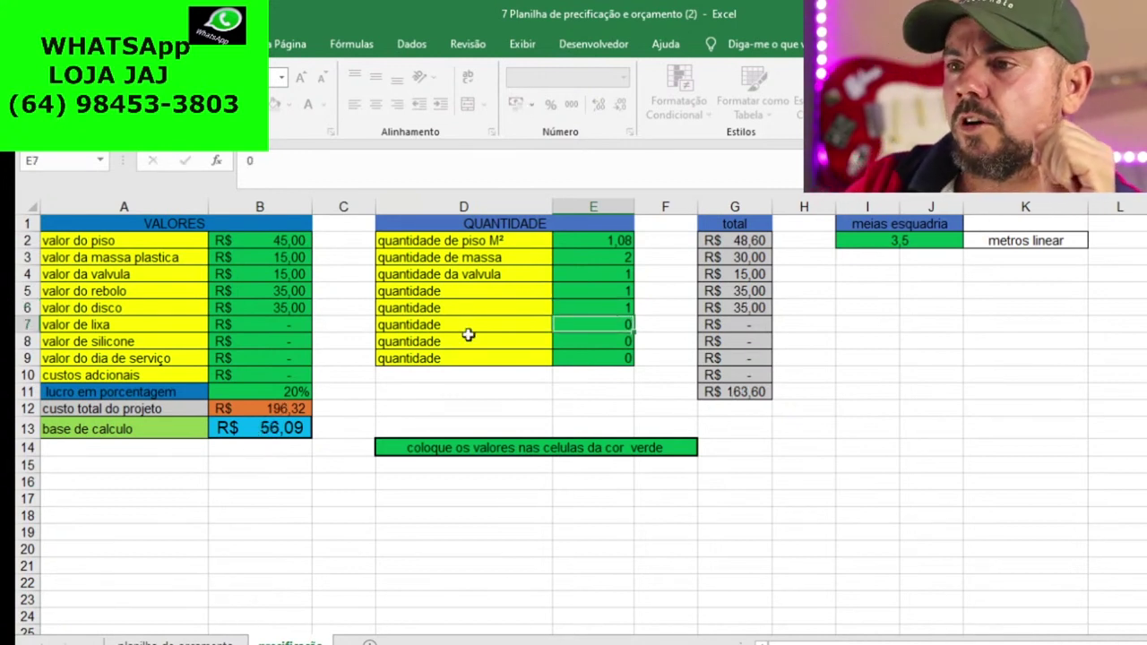
Set the sandpaper price (valor de lixa) in the VALORES table to R$ 5
click(282, 324)
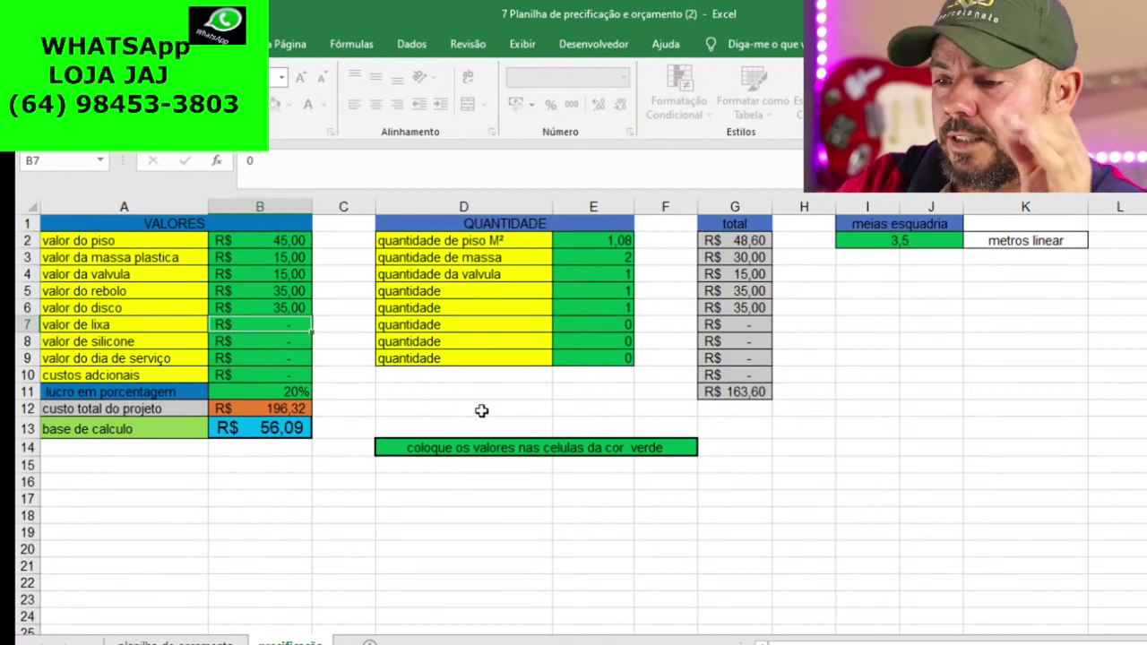
text(5)
key(Return)
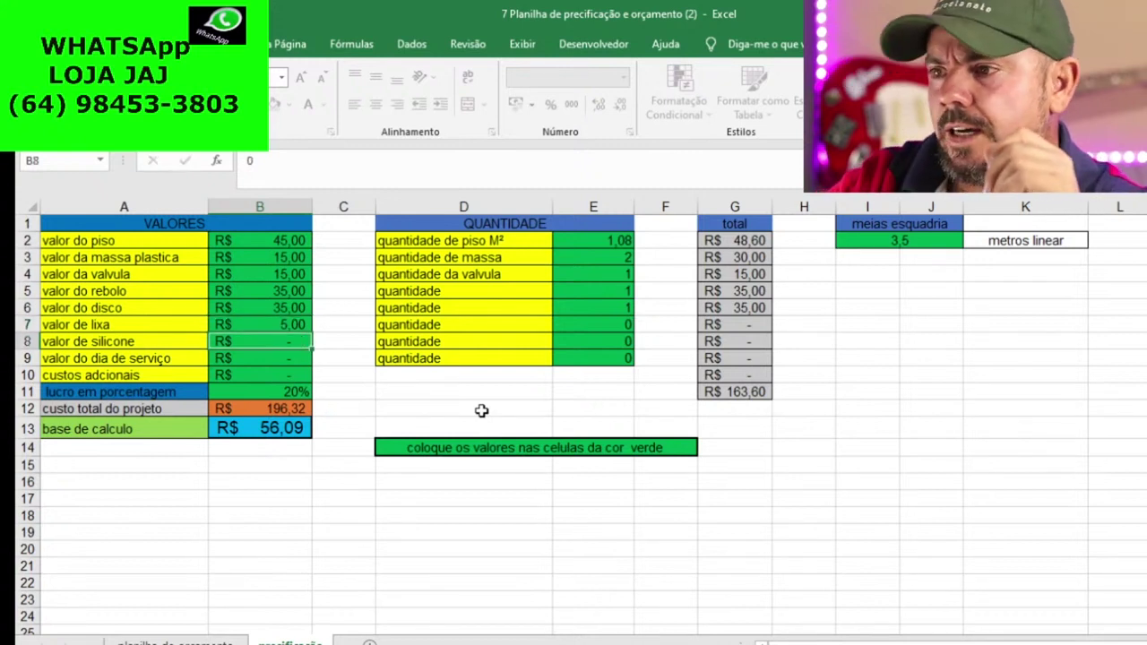
Set the sandpaper quantity to 1 in the QUANTIDADE table, on the valor de lixa row
click(624, 324)
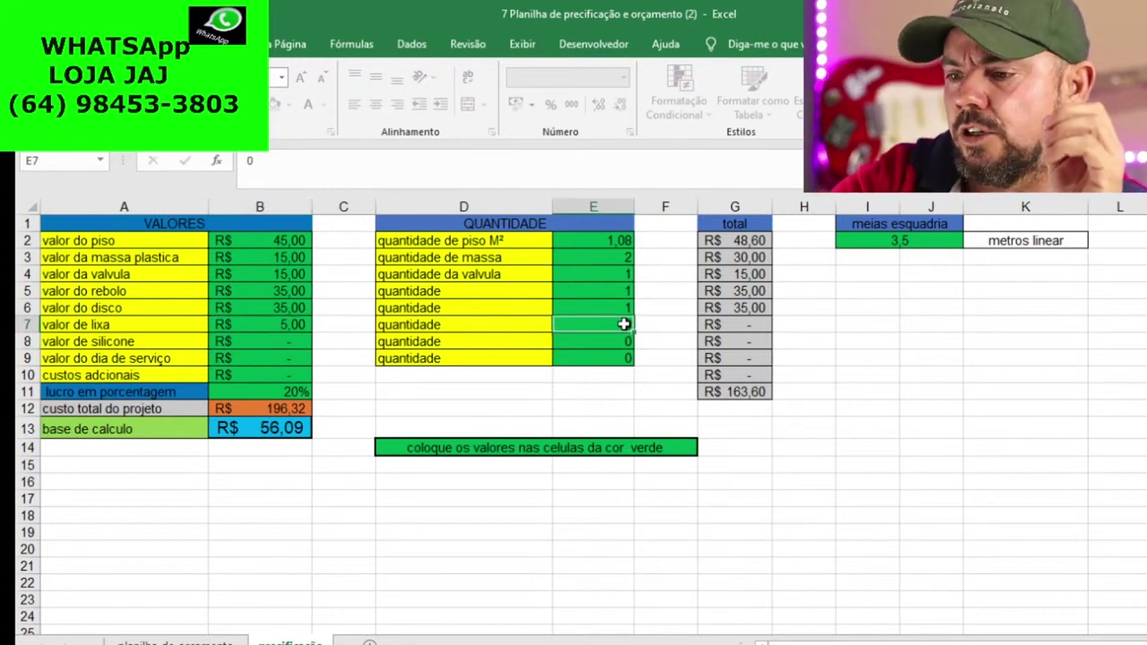
text(1)
key(Return)
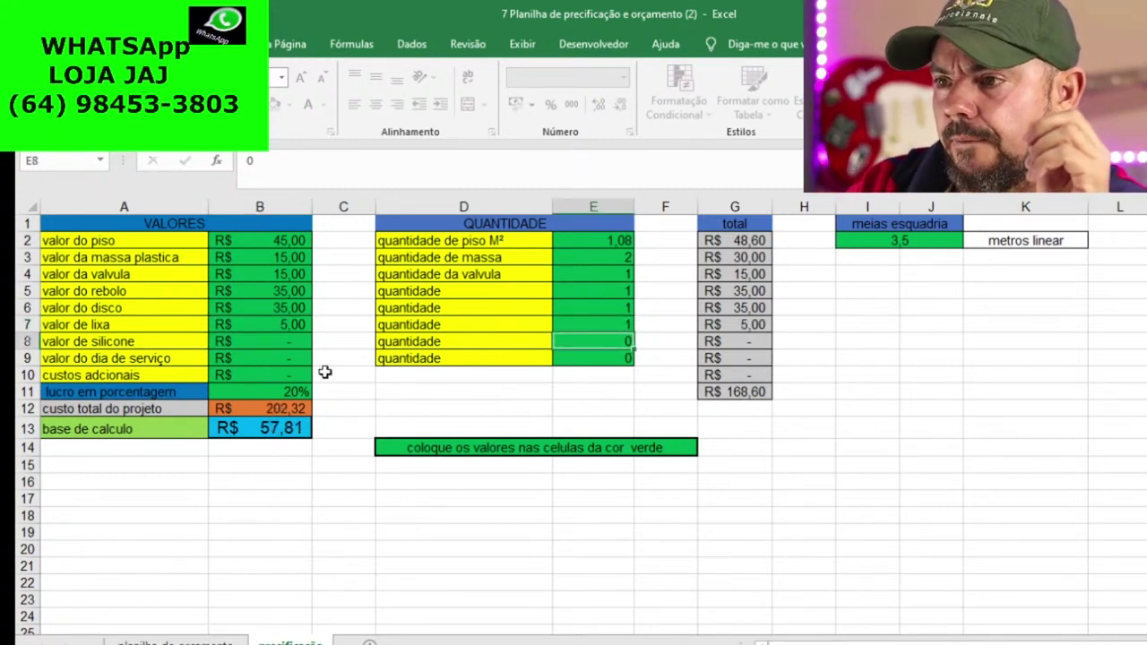
Set the silicone price (valor de silicone) to R$ 20 and the quantity in the same row to 1
click(285, 346)
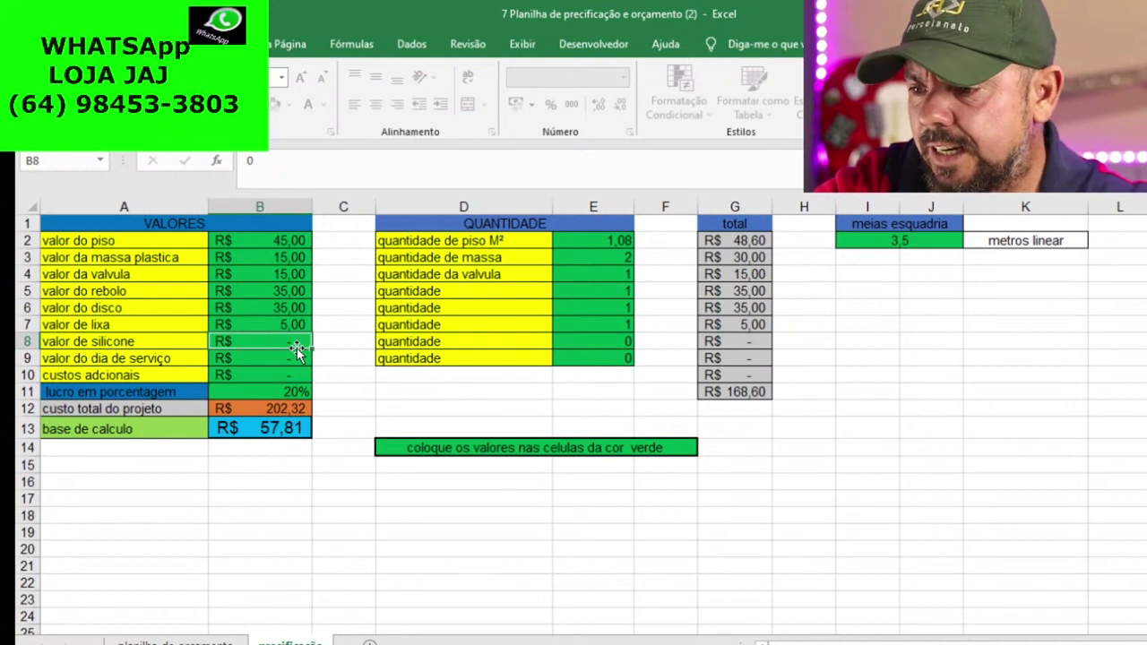
text(20)
key(Return)
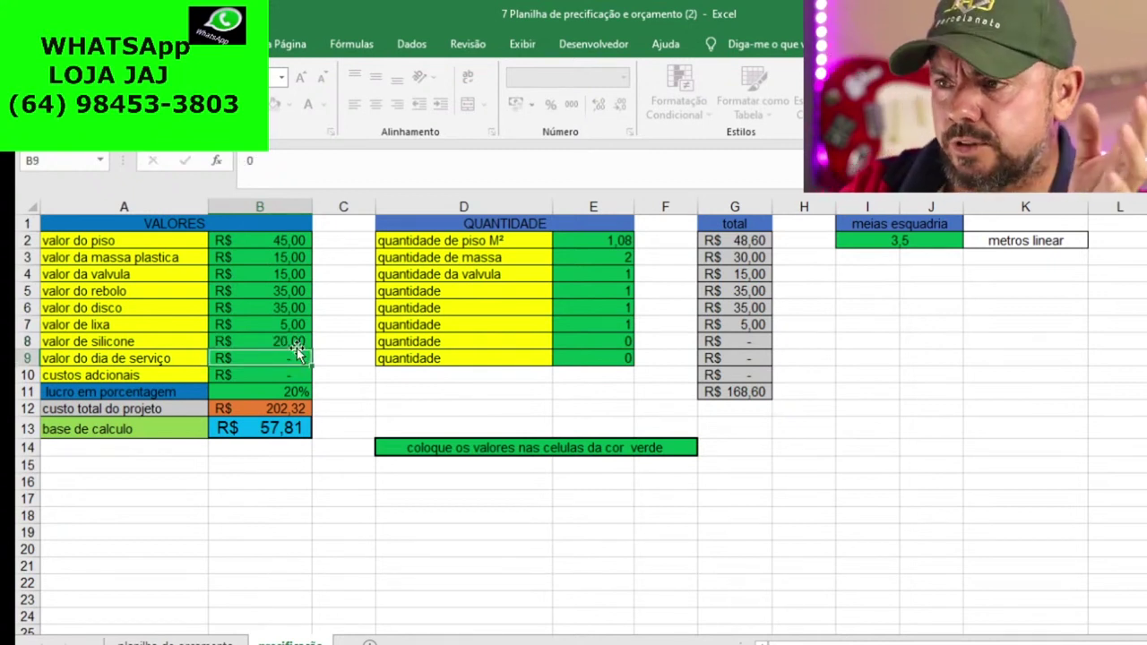
click(621, 343)
text(1)
key(Return)
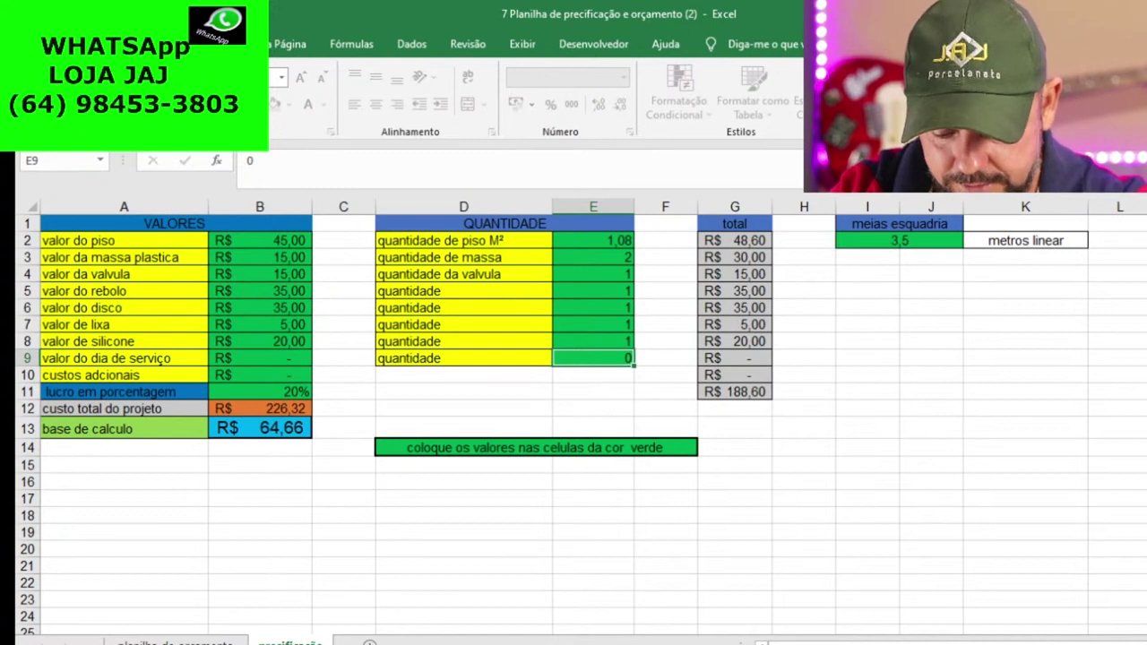
Set the daily service rate (valor do dia de serviço) to R$ 100
click(248, 360)
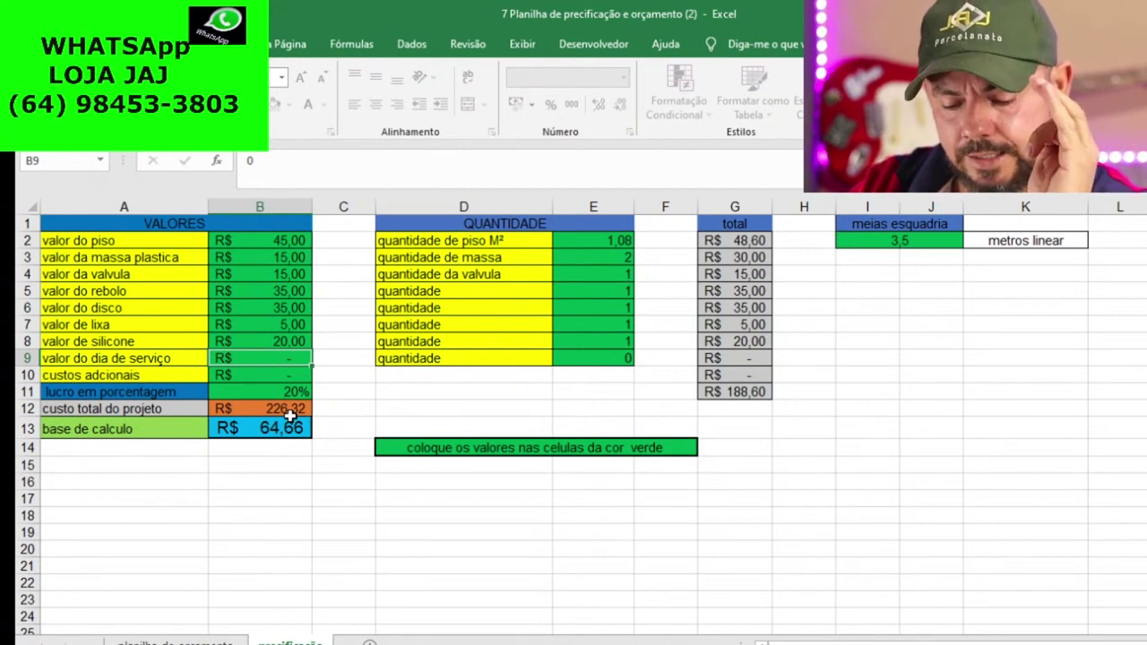
double_click(265, 358)
text(100)
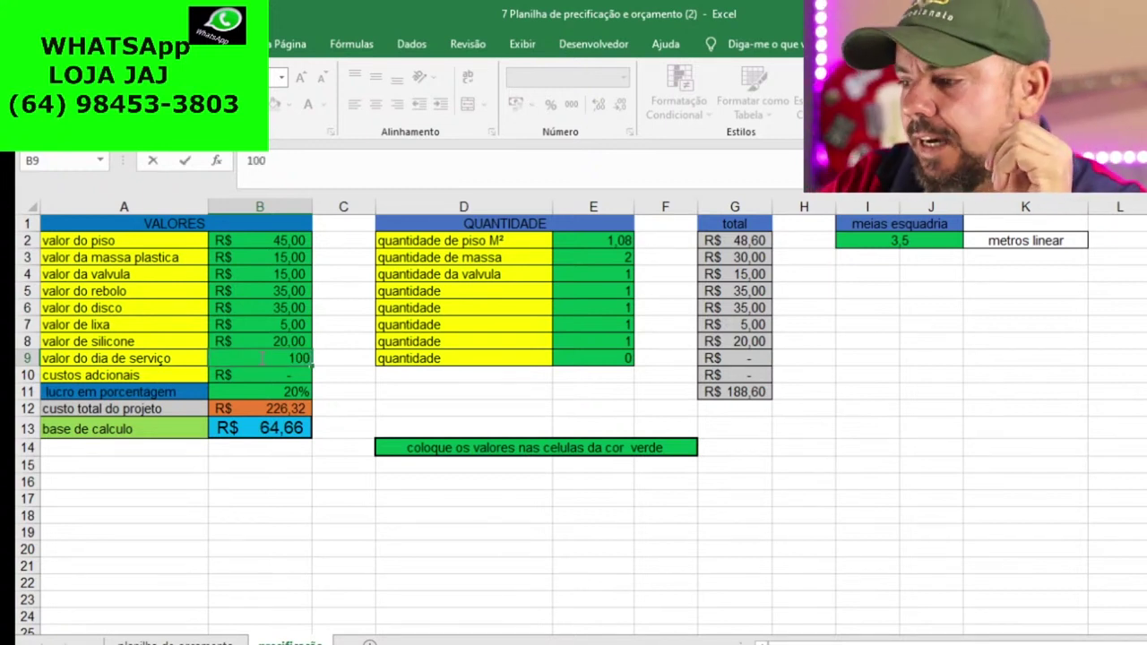
key(Return)
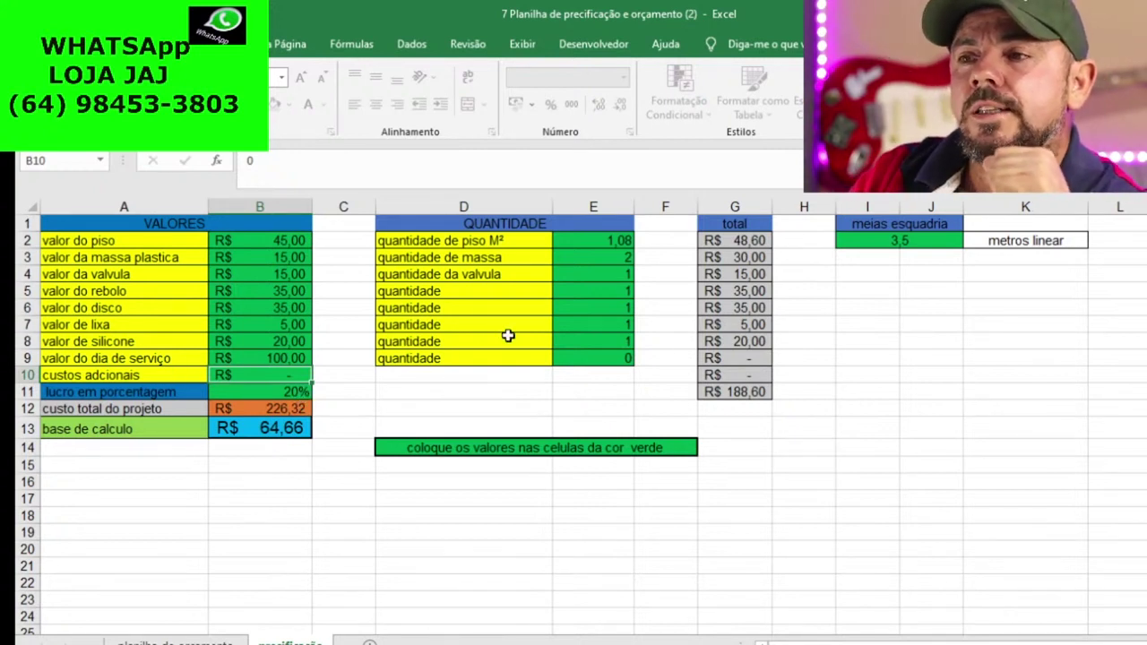
Check the planilha de orçamento sheet, and set the quantity of service days in the precificação sheet to 2
click(595, 357)
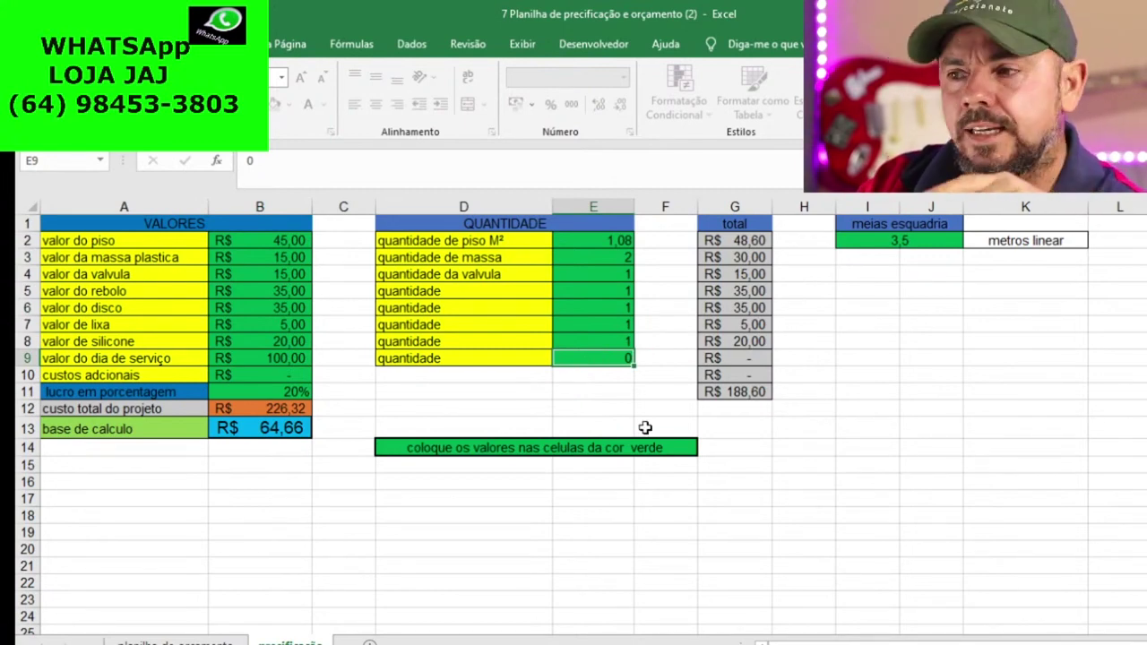
click(145, 643)
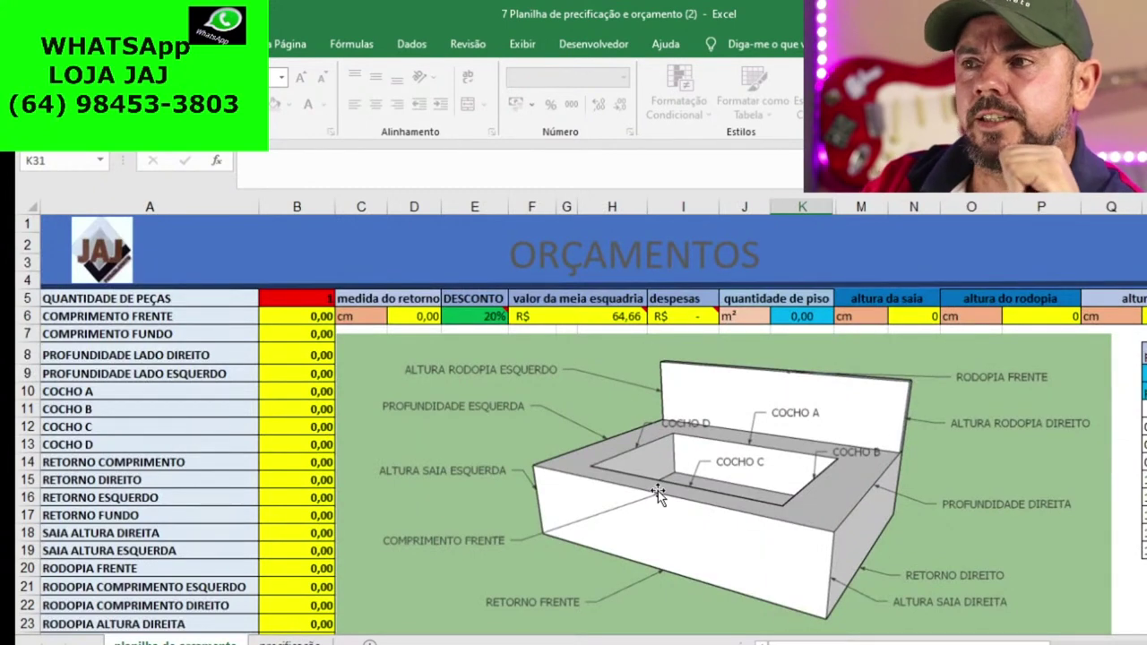
scroll(659, 493, down, 1)
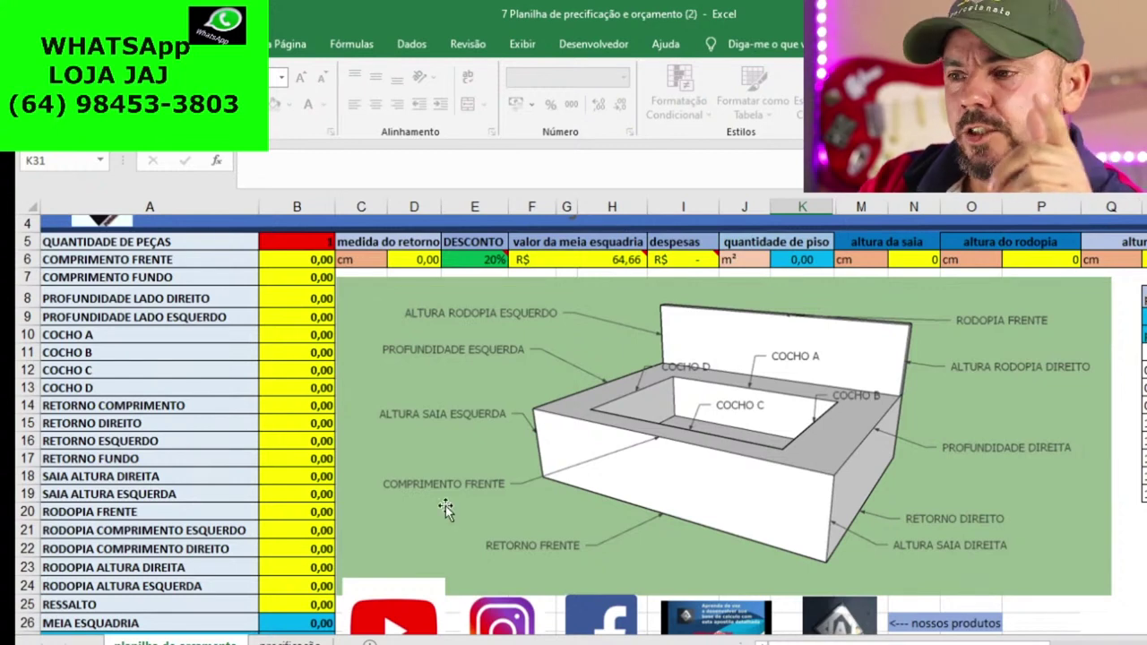
key(ctrl+Page_Down)
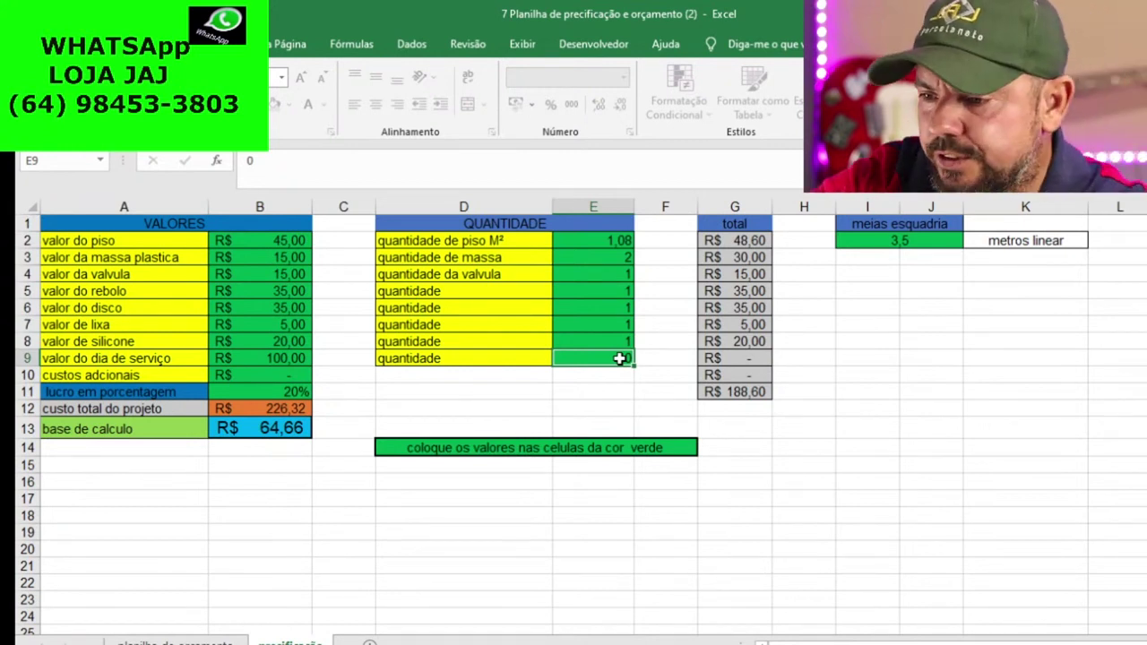
text(2)
key(Return)
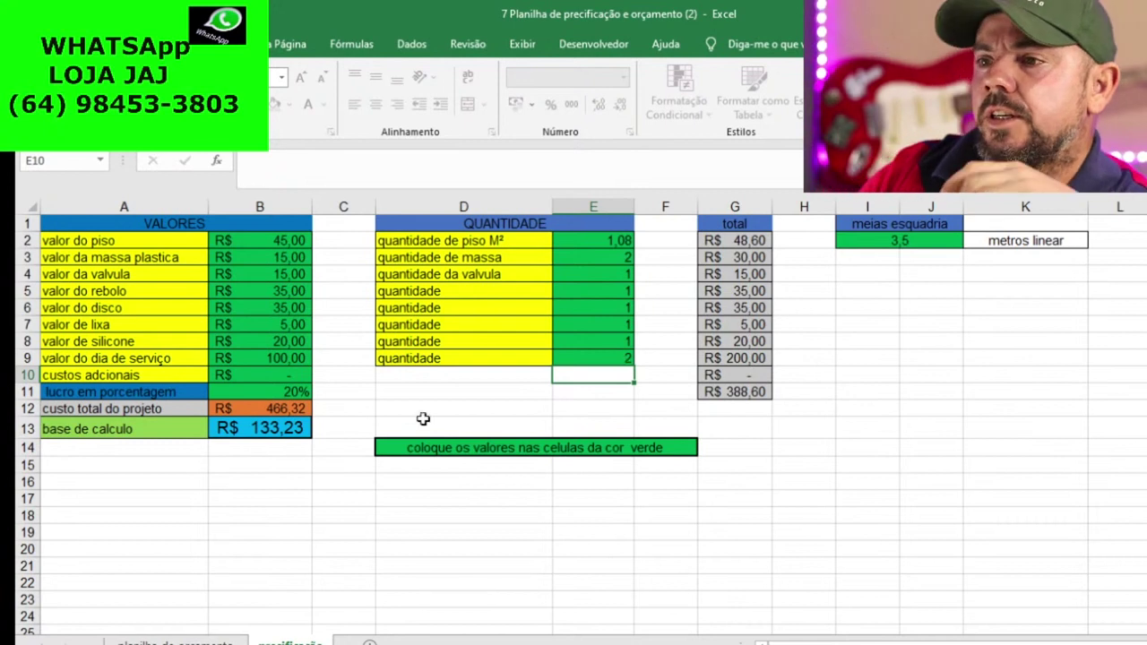
Set the additional costs (custos adcionais) in the VALORES table to R$ 50
click(274, 375)
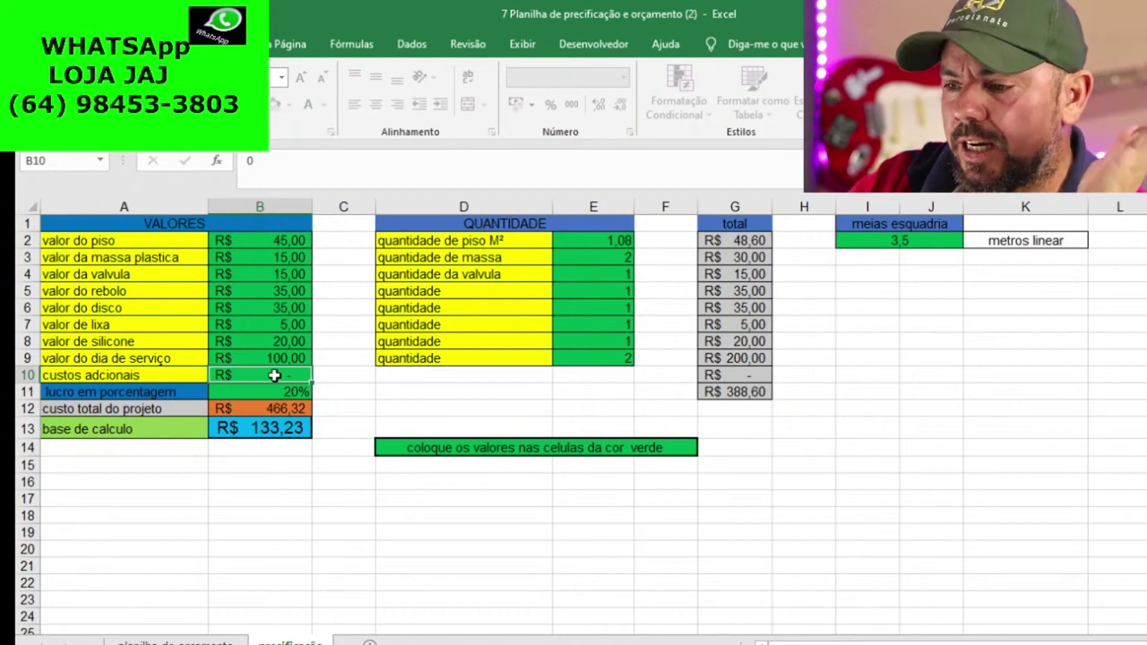
text(50)
key(Return)
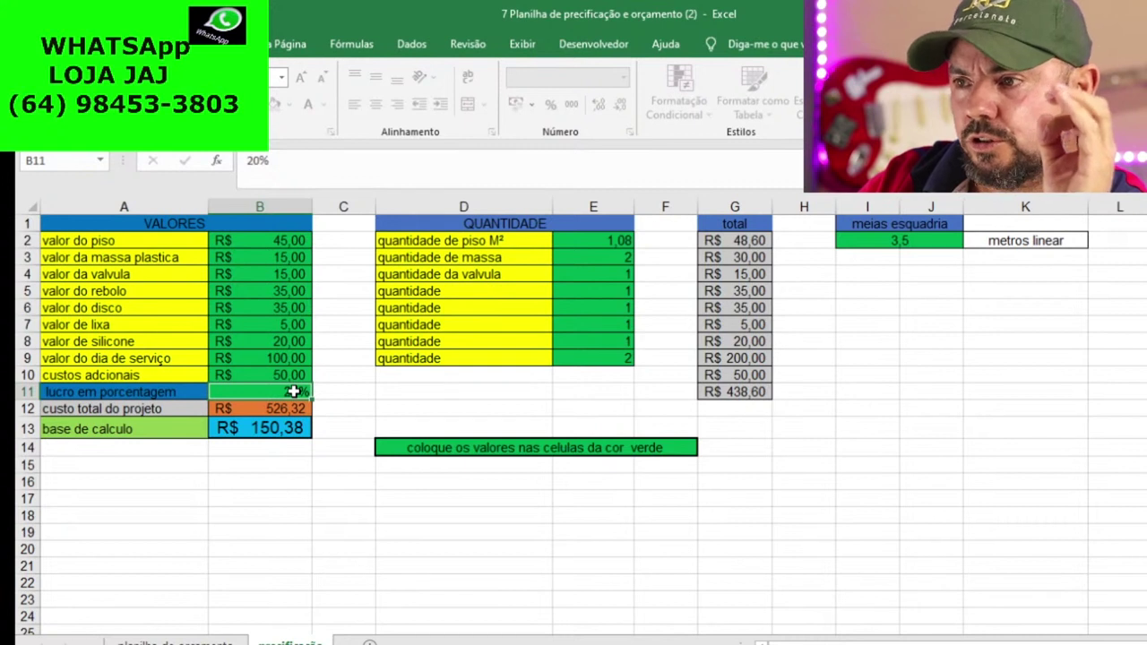
Set the profit percentage (lucro em porcentagem) to 0% for comparison, and restore it to 20%
text(0)
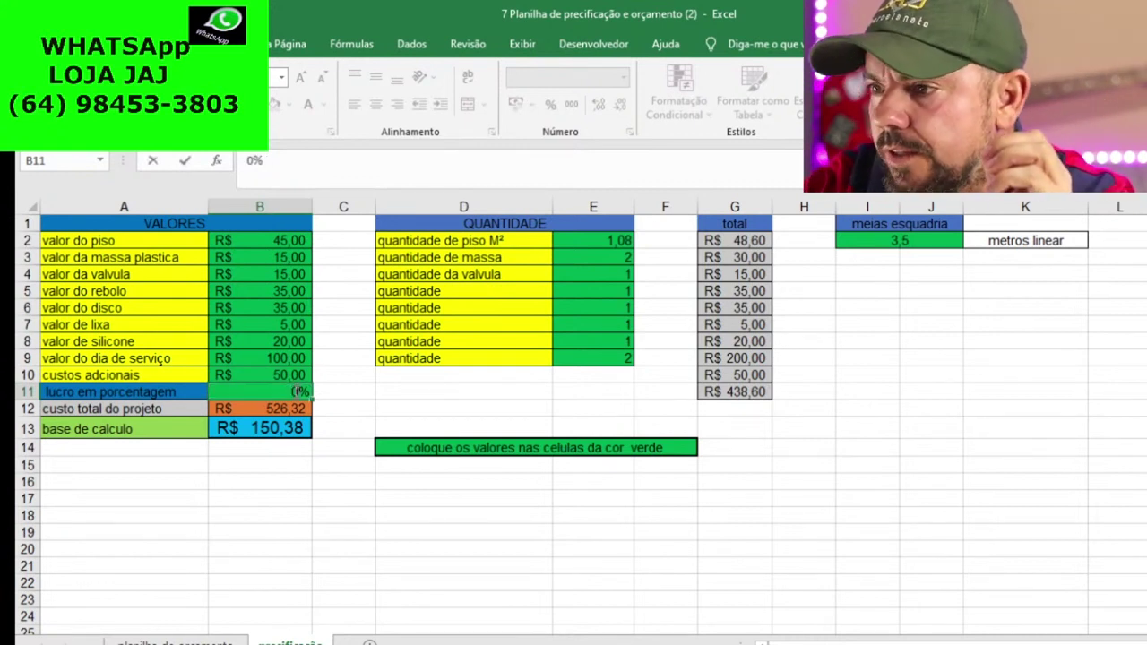
click(530, 417)
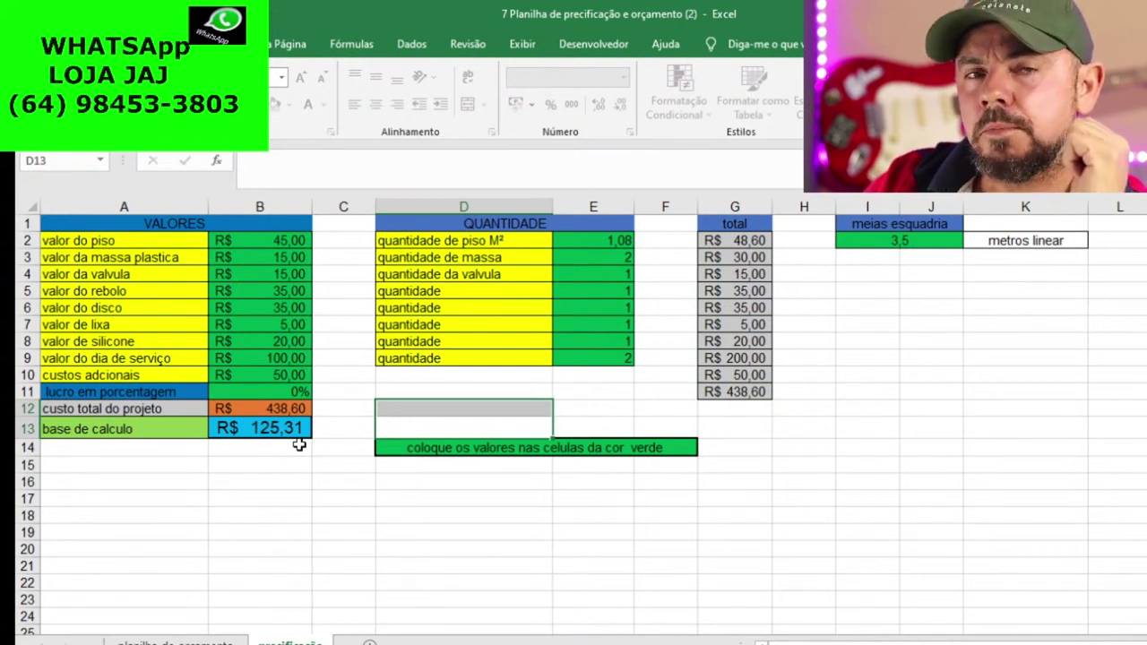
click(281, 392)
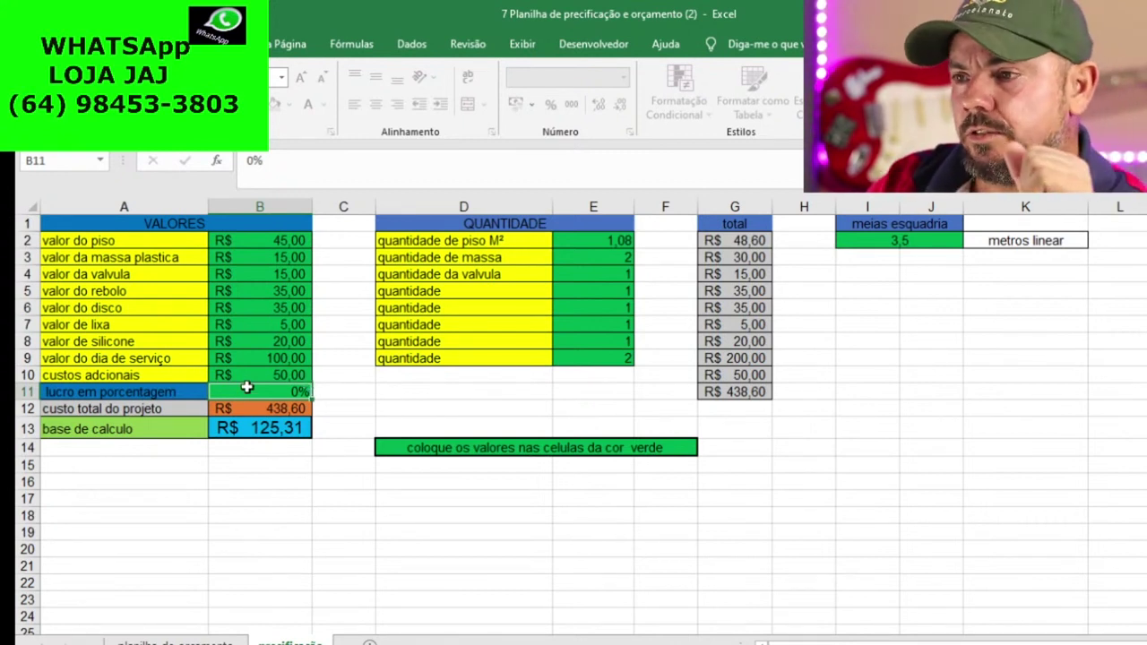
text(20)
key(Return)
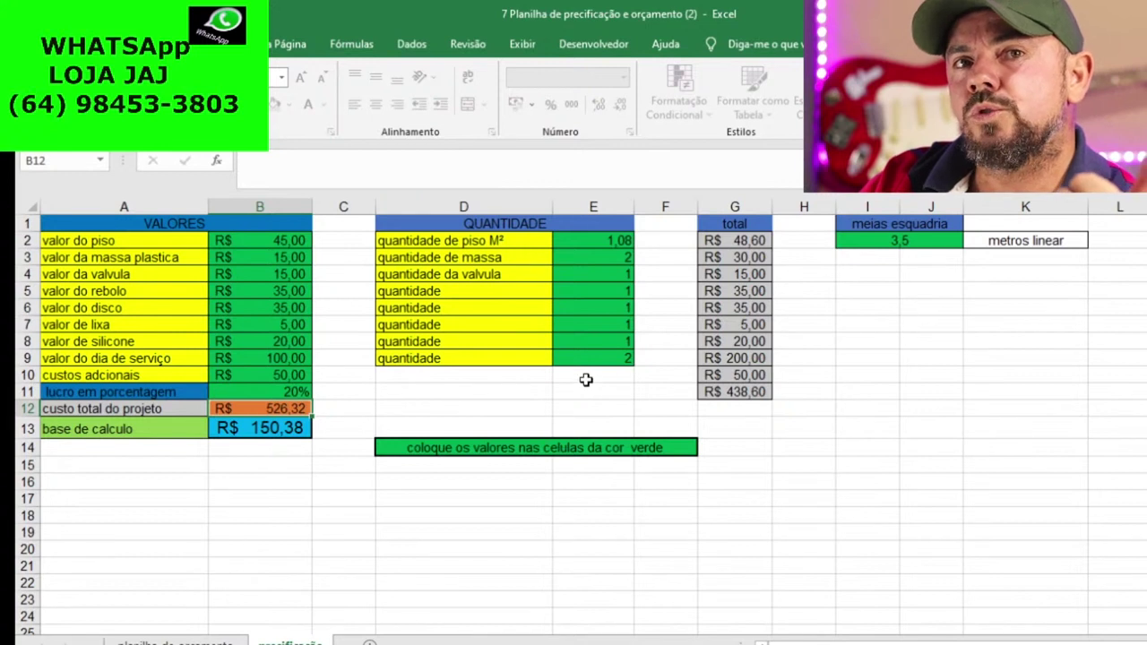
Set the daily service rate (valor do dia de serviço) to R$ 250
click(274, 360)
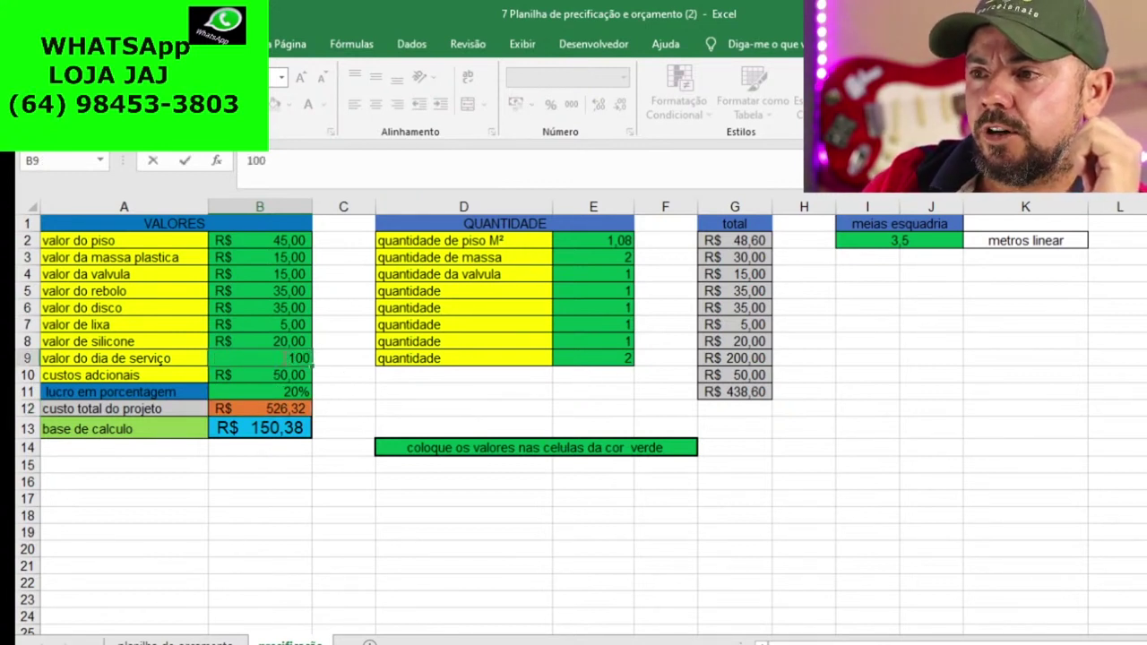
text(100)
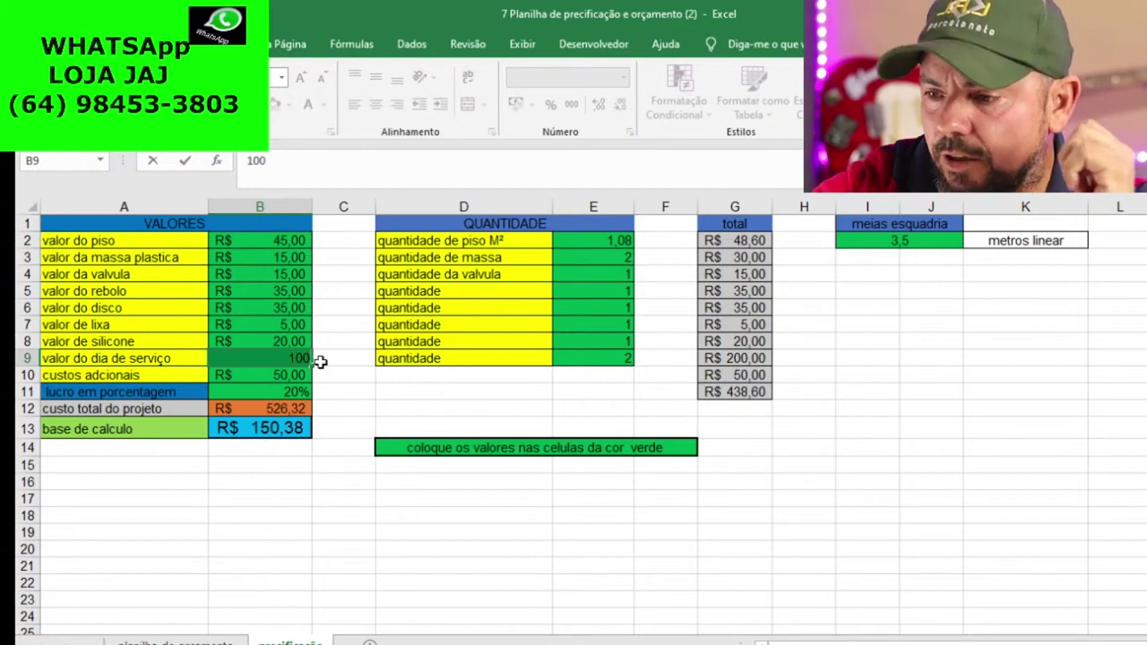
key(BackSpace)
key(BackSpace)
key(BackSpace)
text(250)
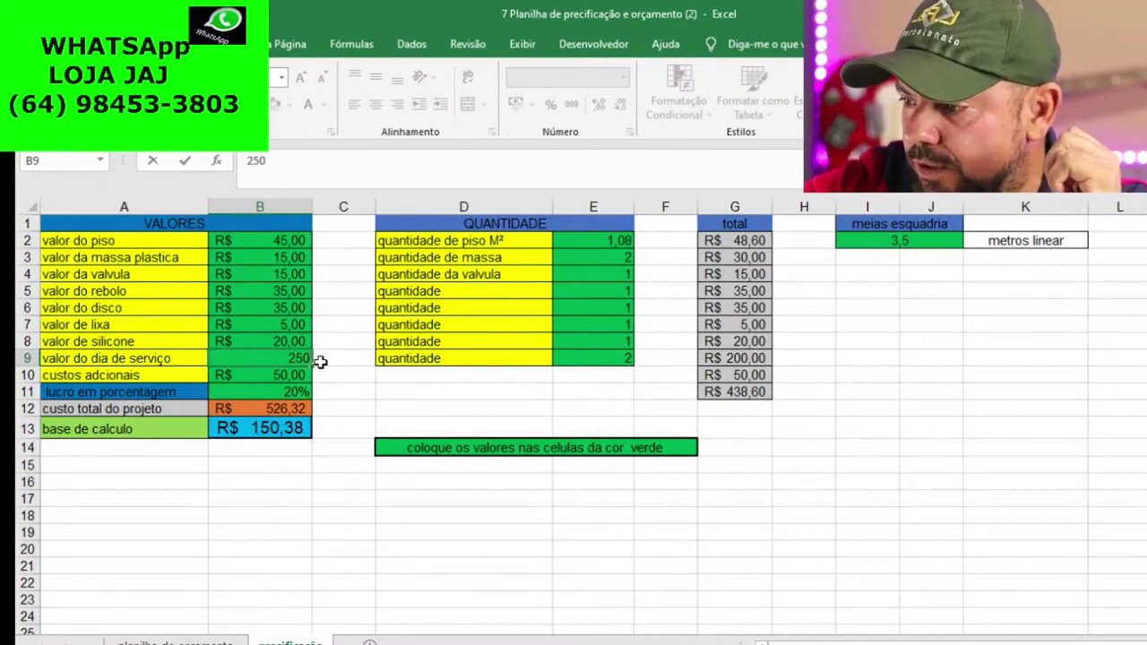
key(Return)
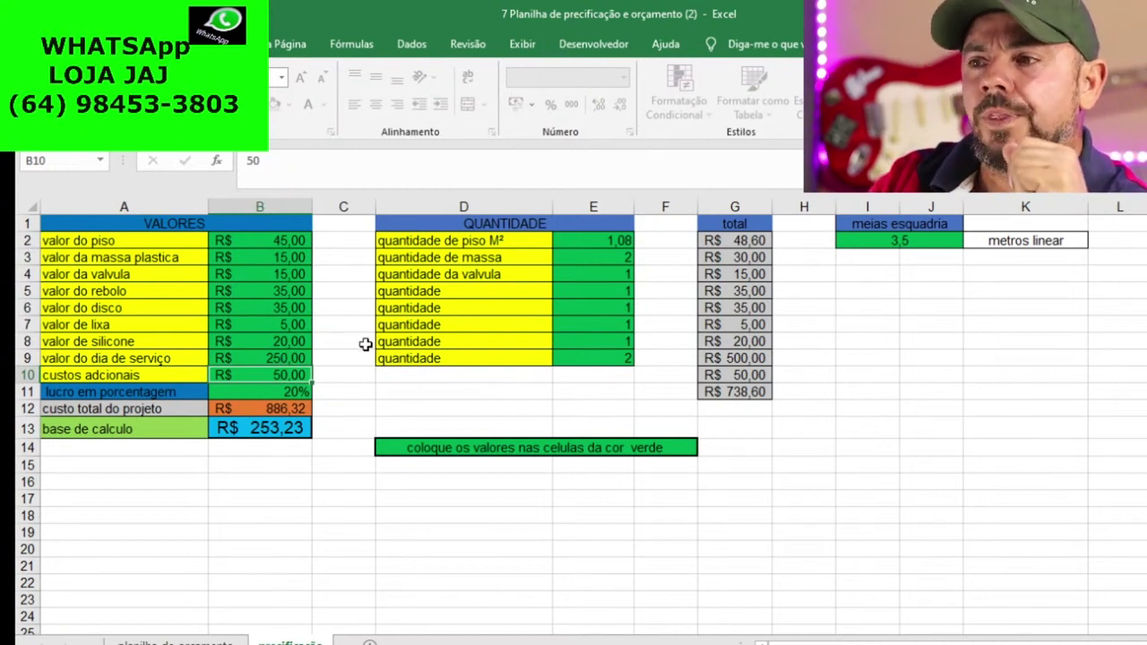
Set the quantity of service days, on the valor do dia de serviço row, to 0,5
click(626, 360)
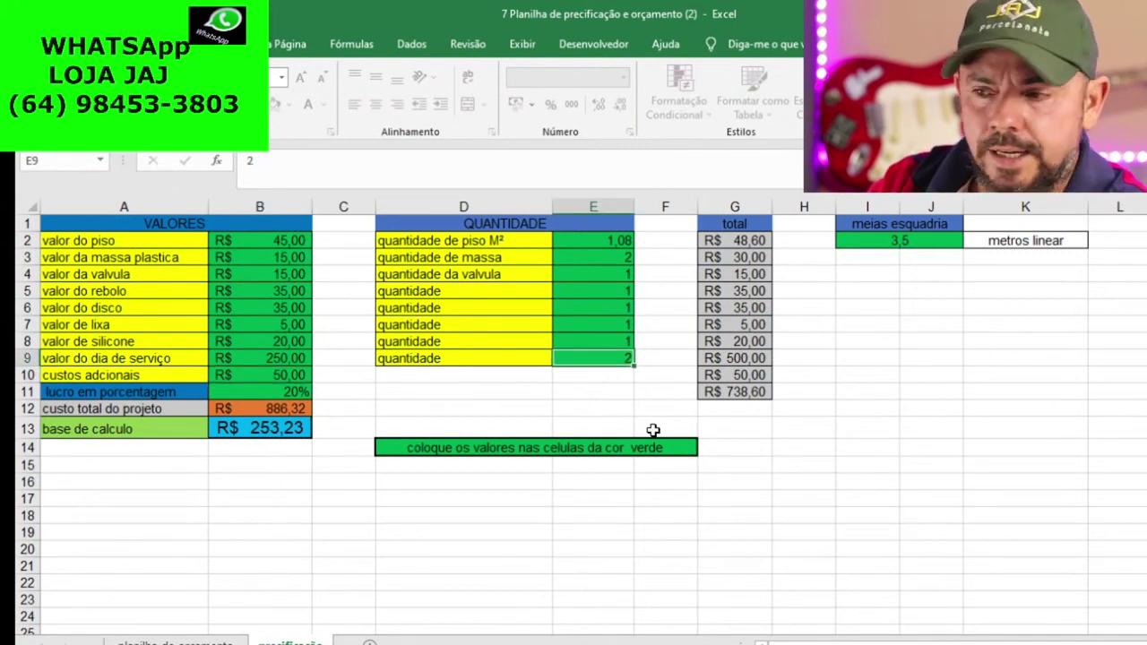
text(0,5)
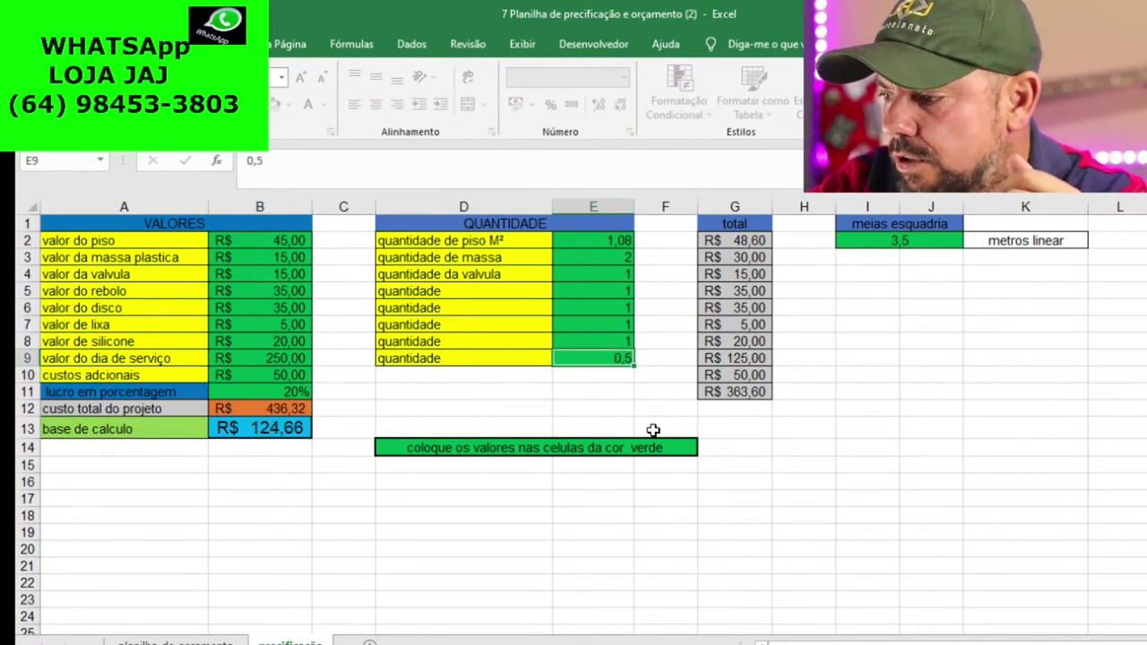
key(Return)
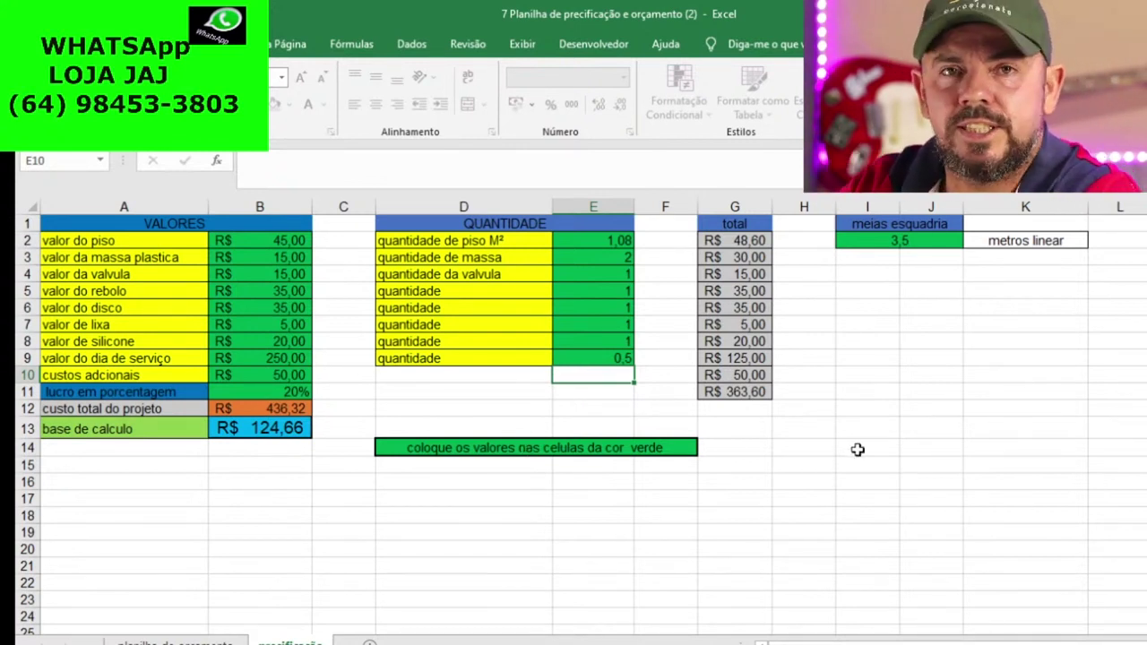
Try 1,5 as the quantity of service days, and return it to 0,5
click(620, 356)
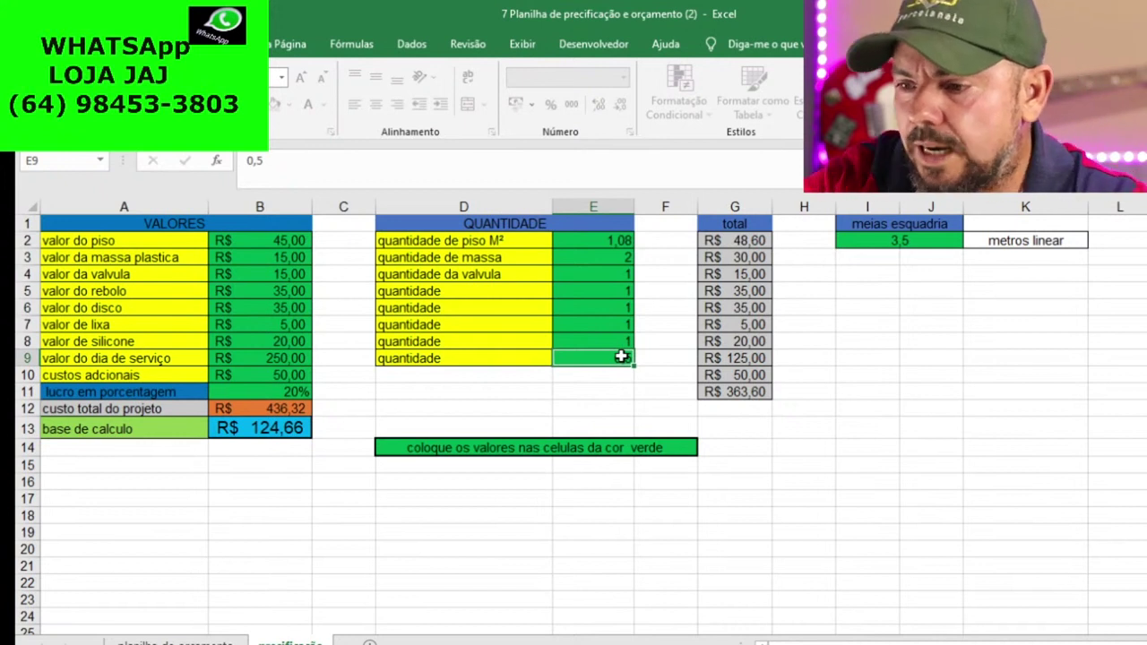
text(1,5)
key(Return)
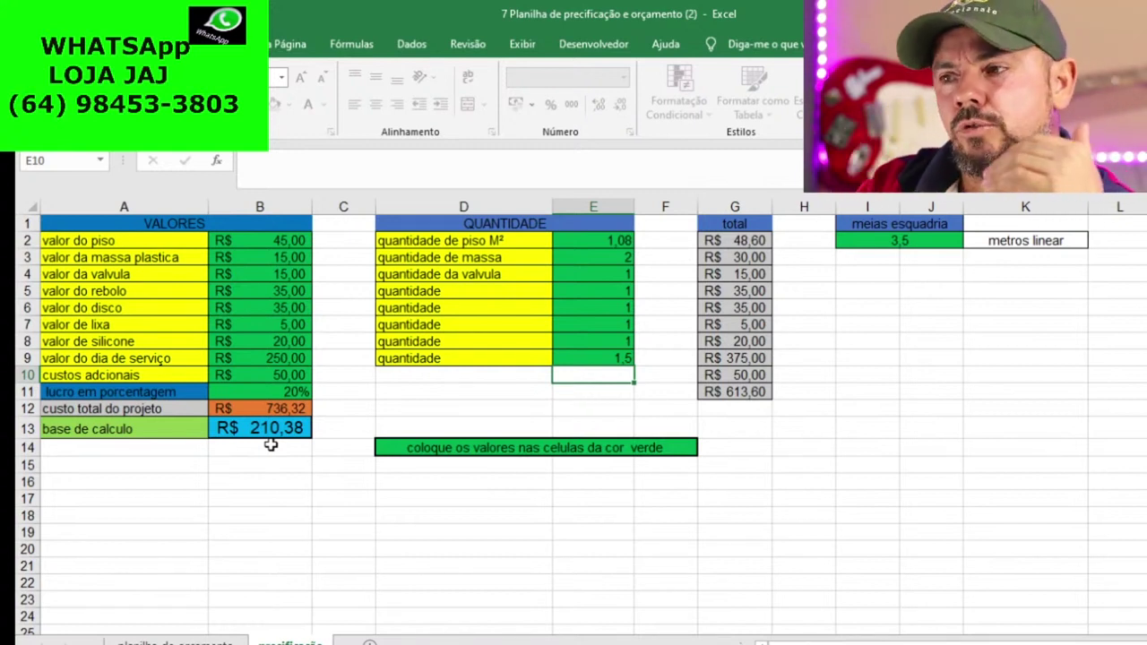
click(615, 358)
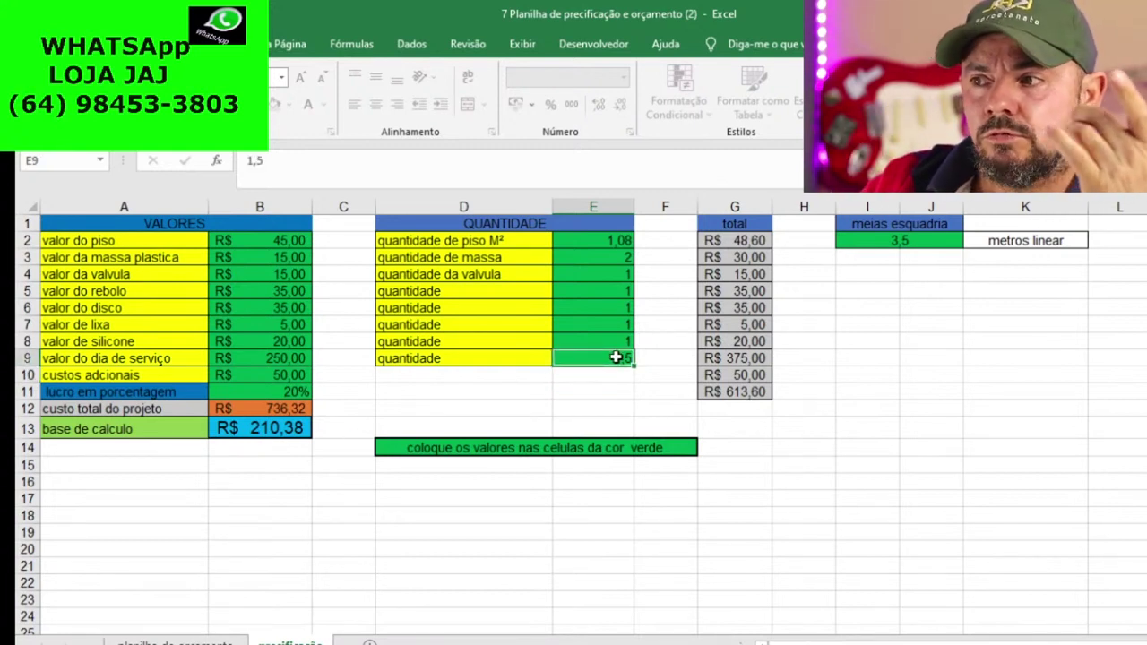
text(0,5)
key(Return)
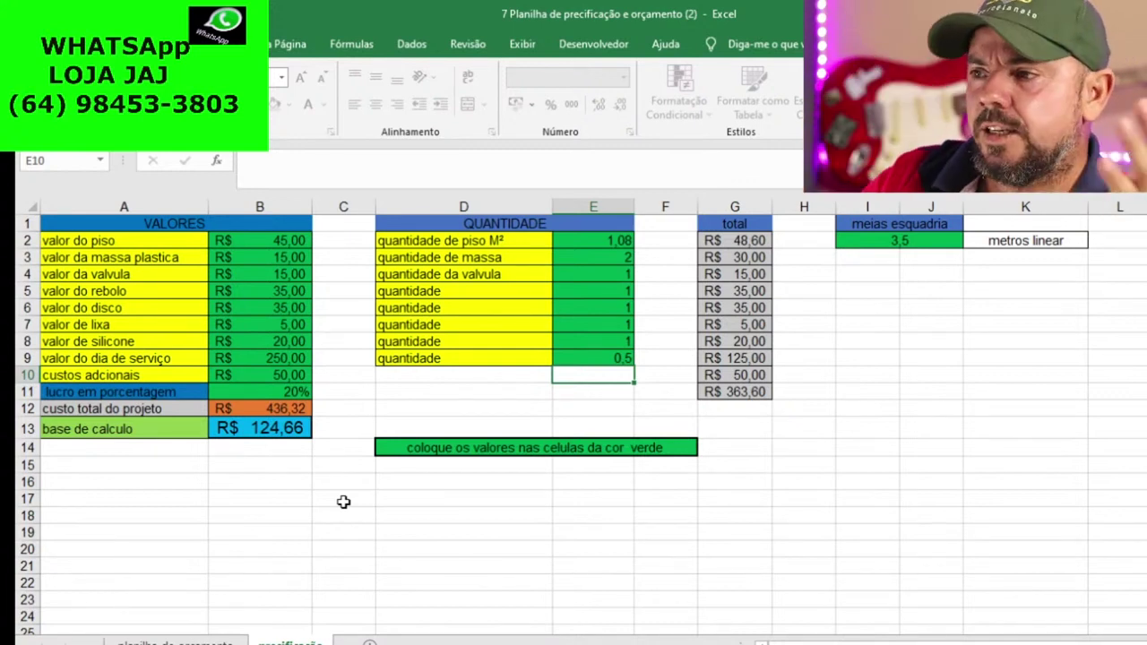
Set the quantity of service days, on the valor do dia de serviço row, to 1,5
click(617, 355)
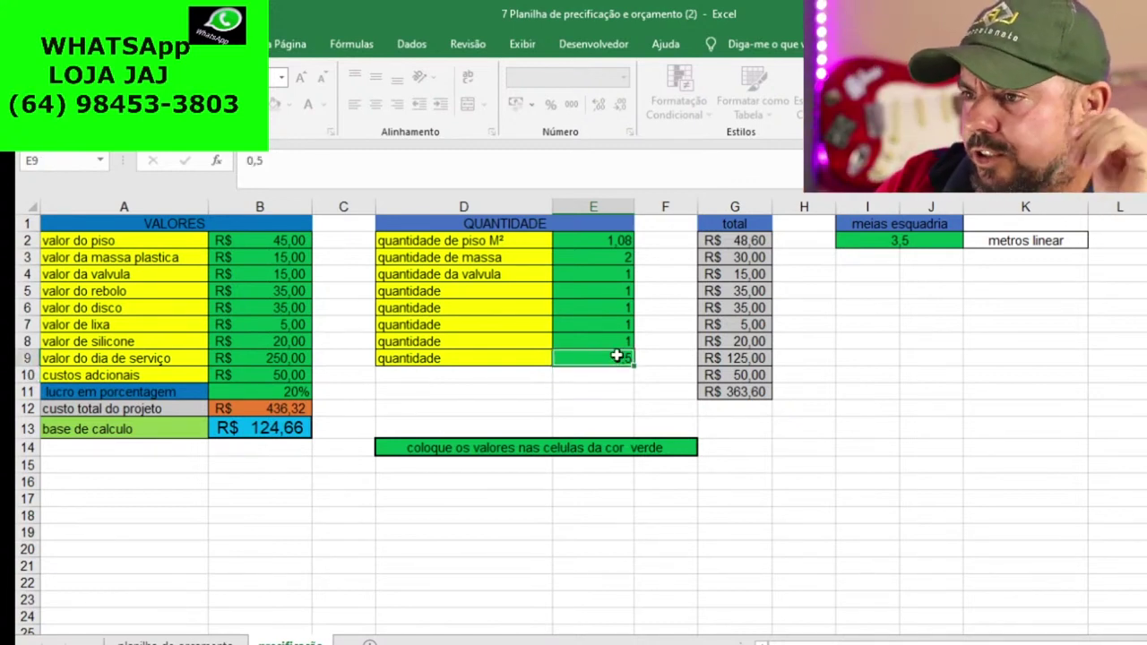
text(1,5)
key(Return)
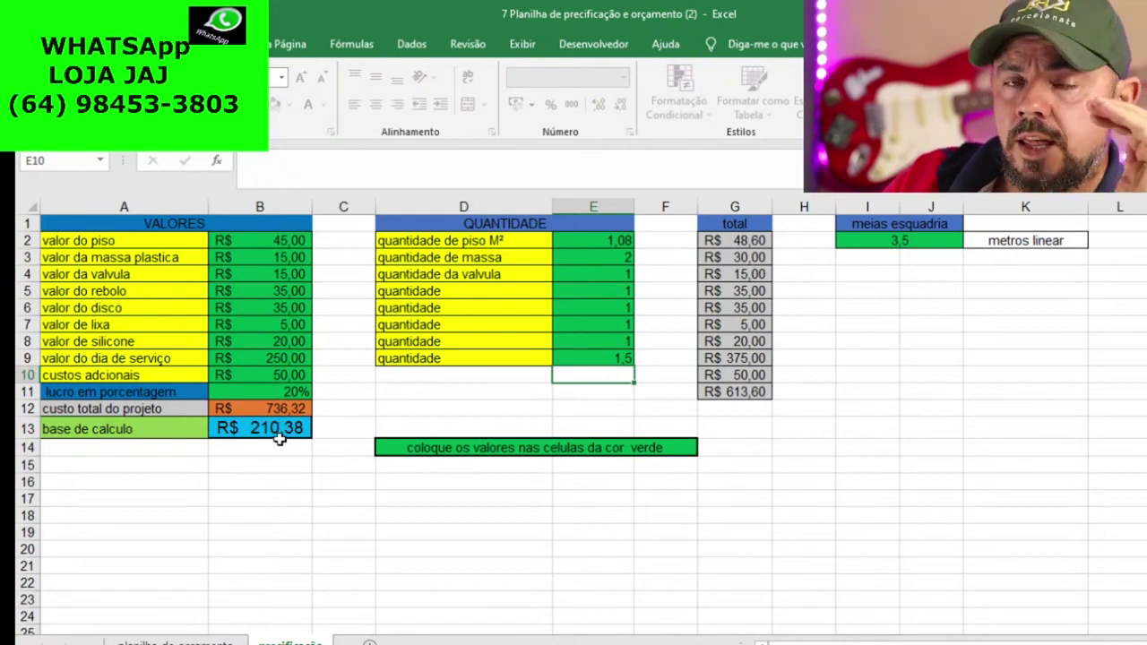
Open the planilha de orçamento sheet and view the comment on the DESCONTO percentage cell
click(175, 641)
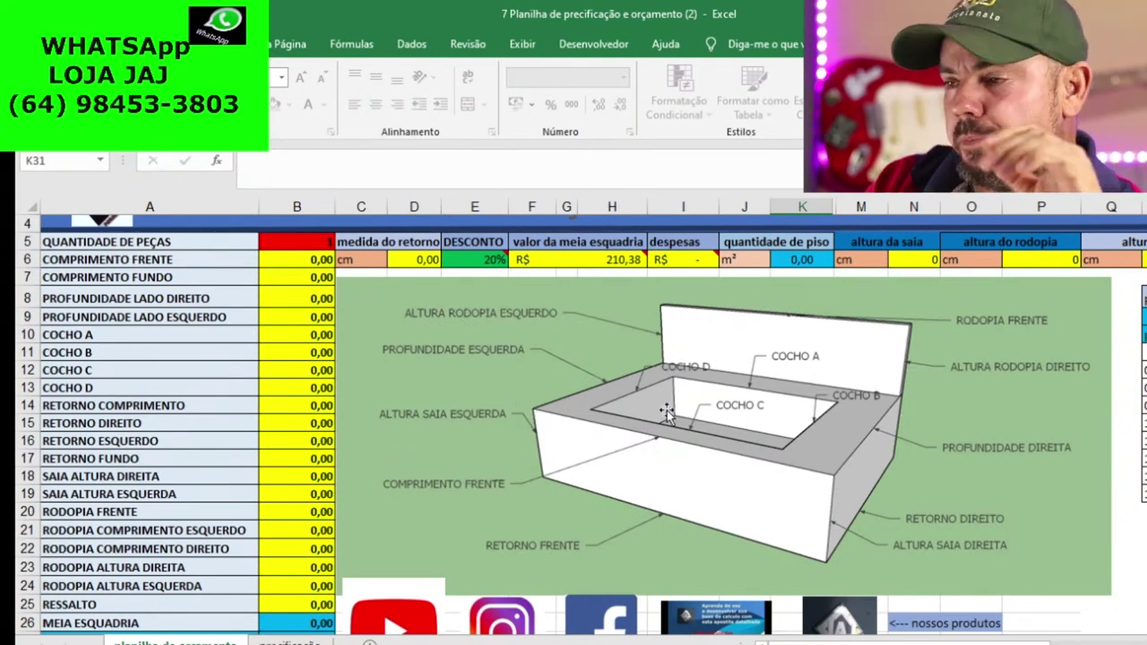
click(472, 266)
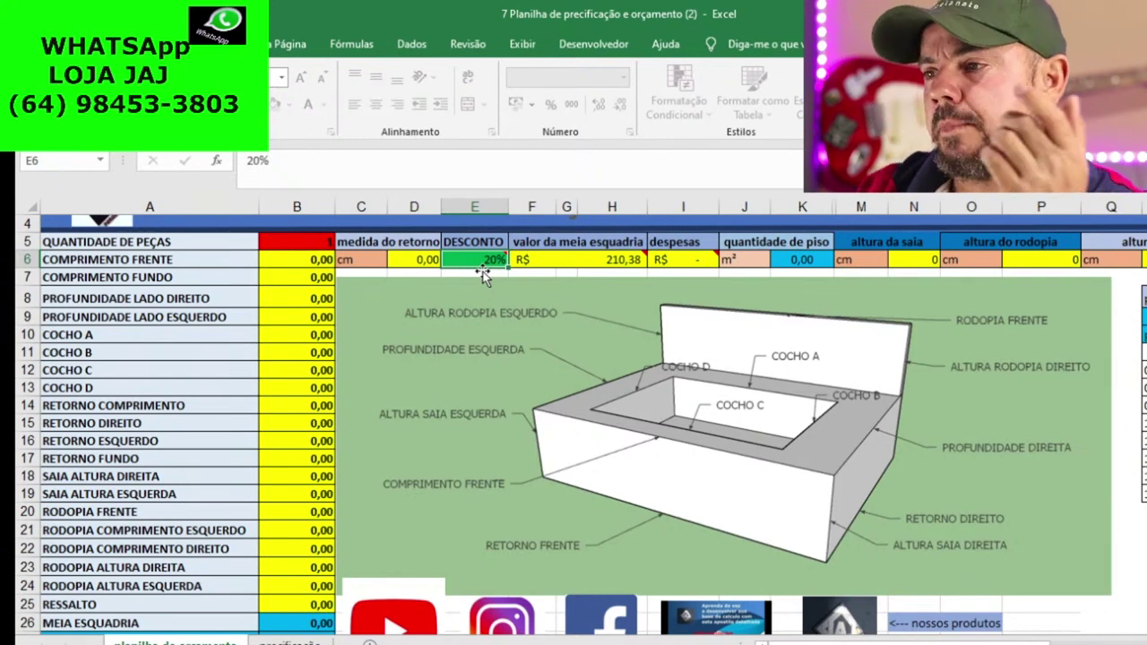
mouse_move(451, 259)
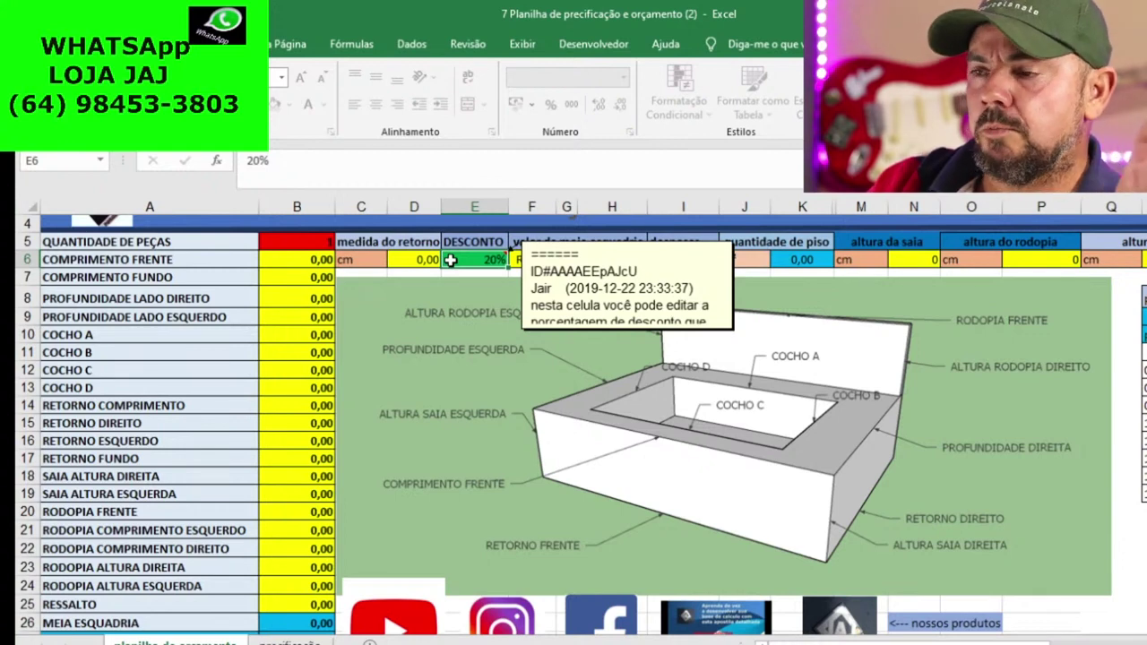
Set the DESCONTO percentage to 10%
text(10)
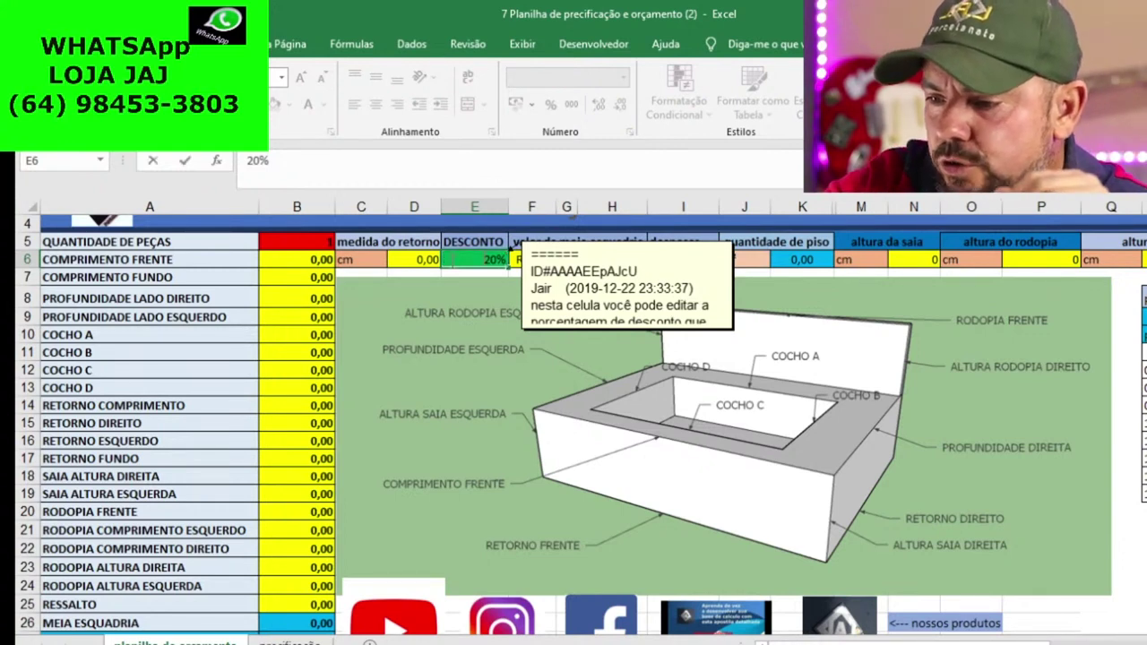
key(Return)
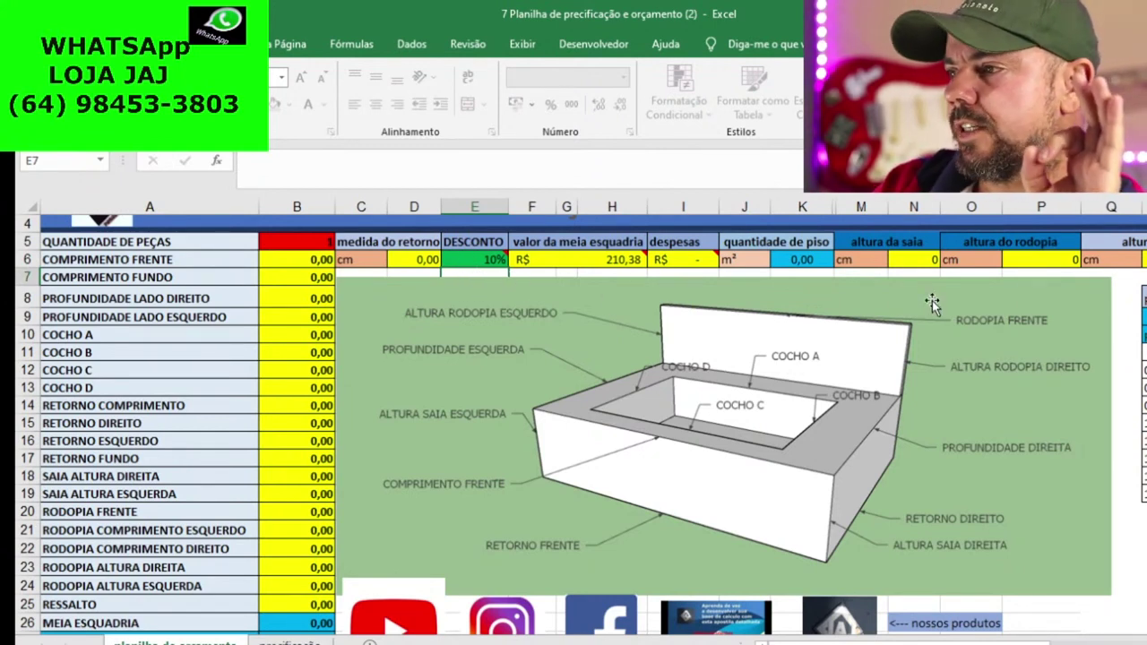
scroll(868, 333, down, 3)
scroll(625, 474, up, 3)
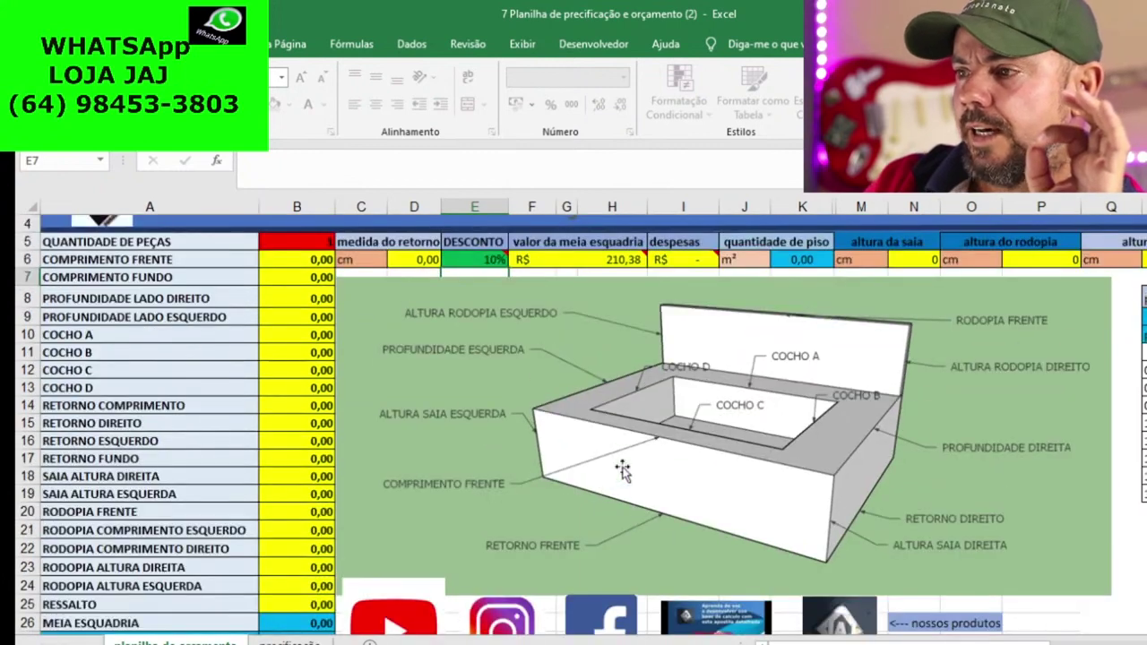
Examine the VALOR A PRAZO and VALOR A VISTA rows, the porcelanato piece table and the valor do metro do piso cell
scroll(231, 410, down, 3)
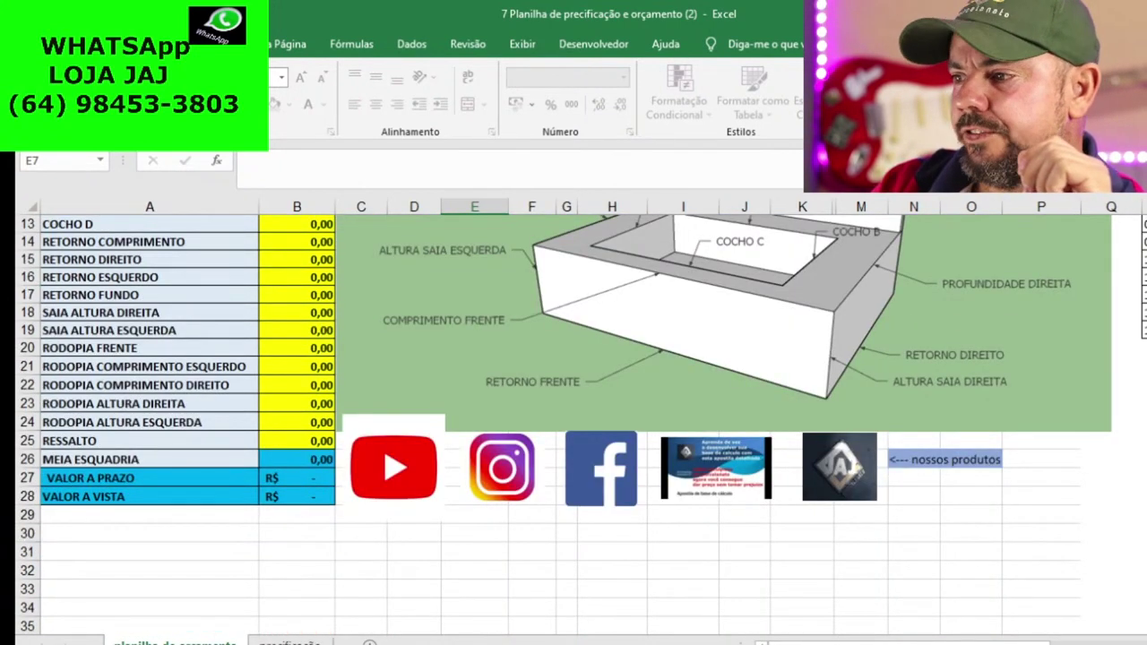
scroll(938, 636, right, 5)
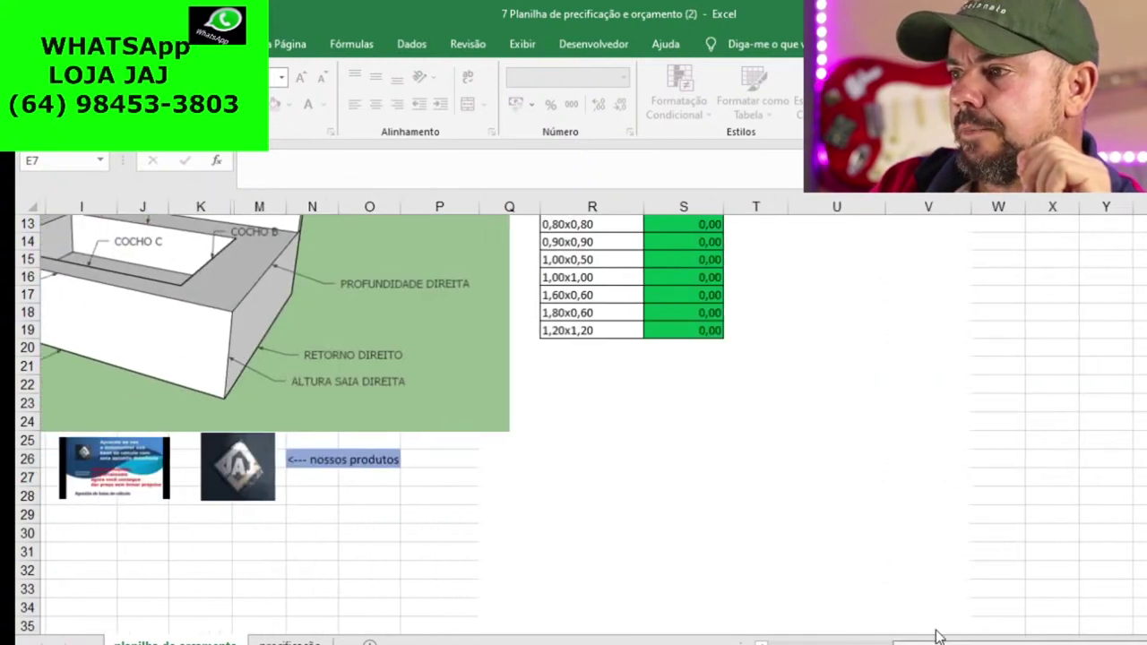
scroll(888, 458, up, 4)
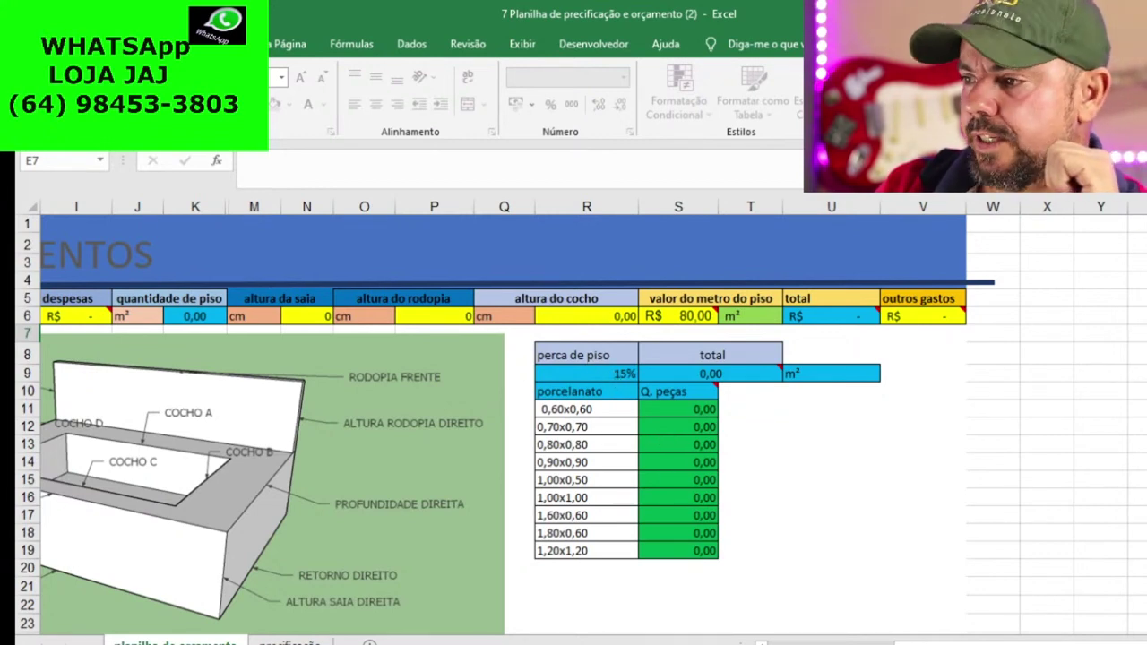
scroll(614, 383, left, 5)
scroll(638, 525, left, 2)
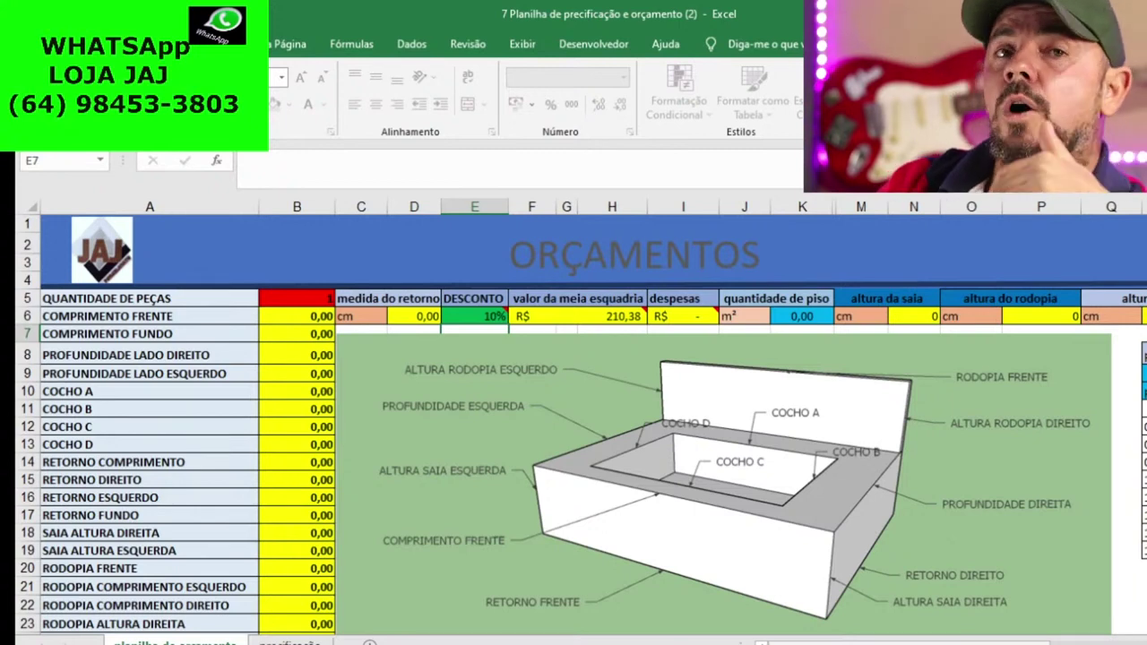
scroll(573, 421, right, 6)
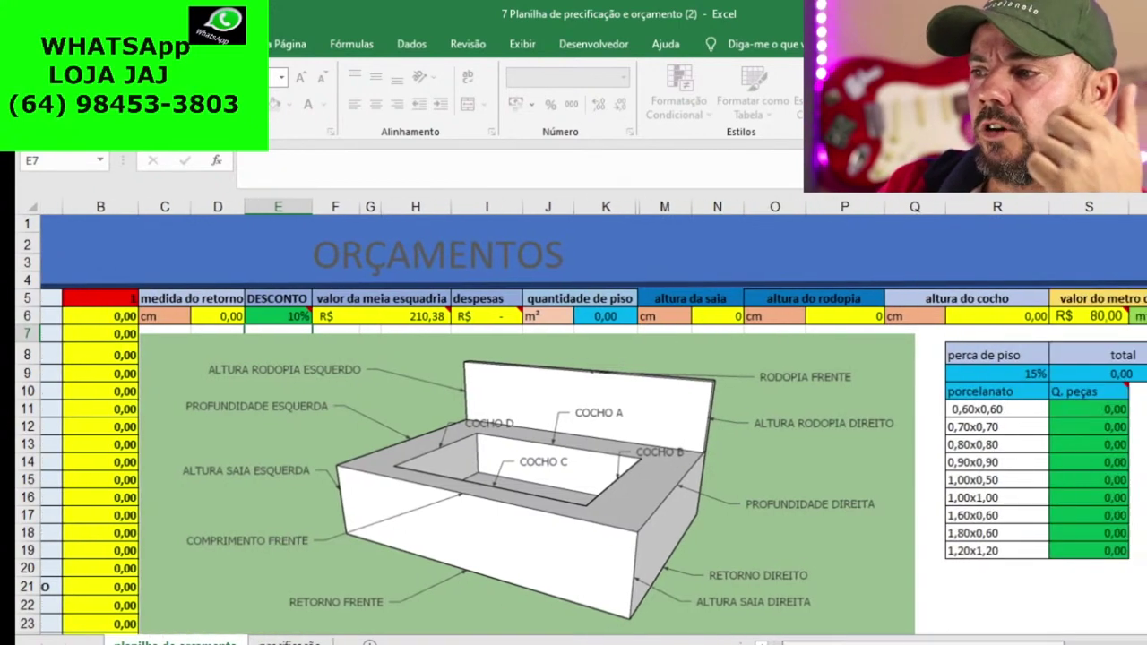
scroll(573, 421, left, 1)
scroll(573, 421, right, 1)
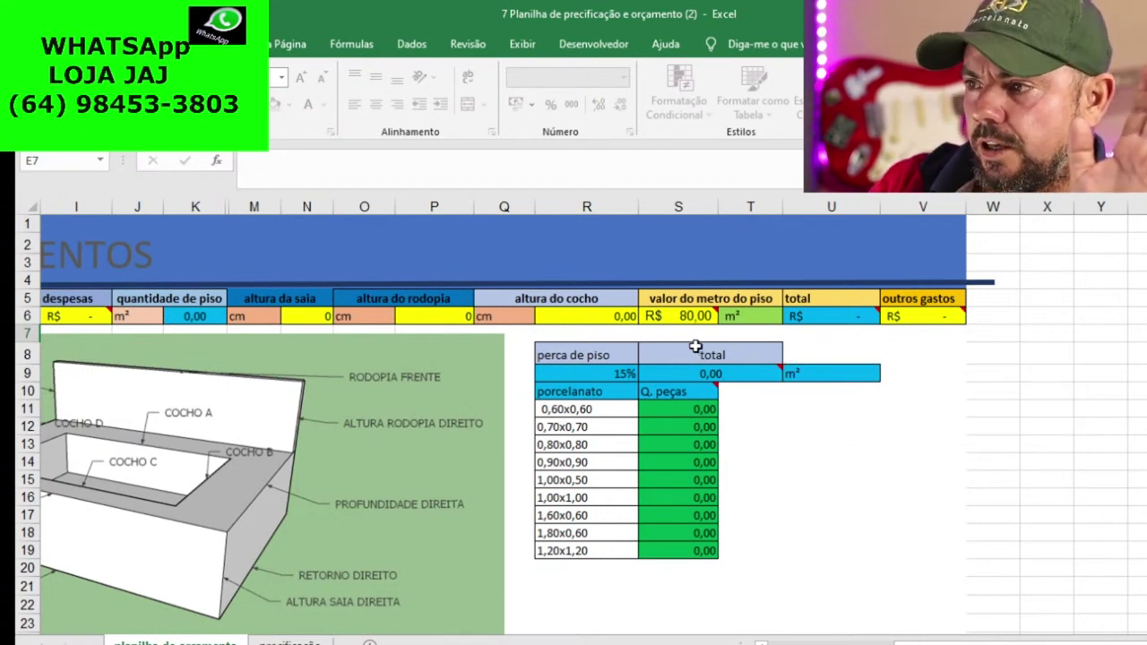
mouse_move(671, 322)
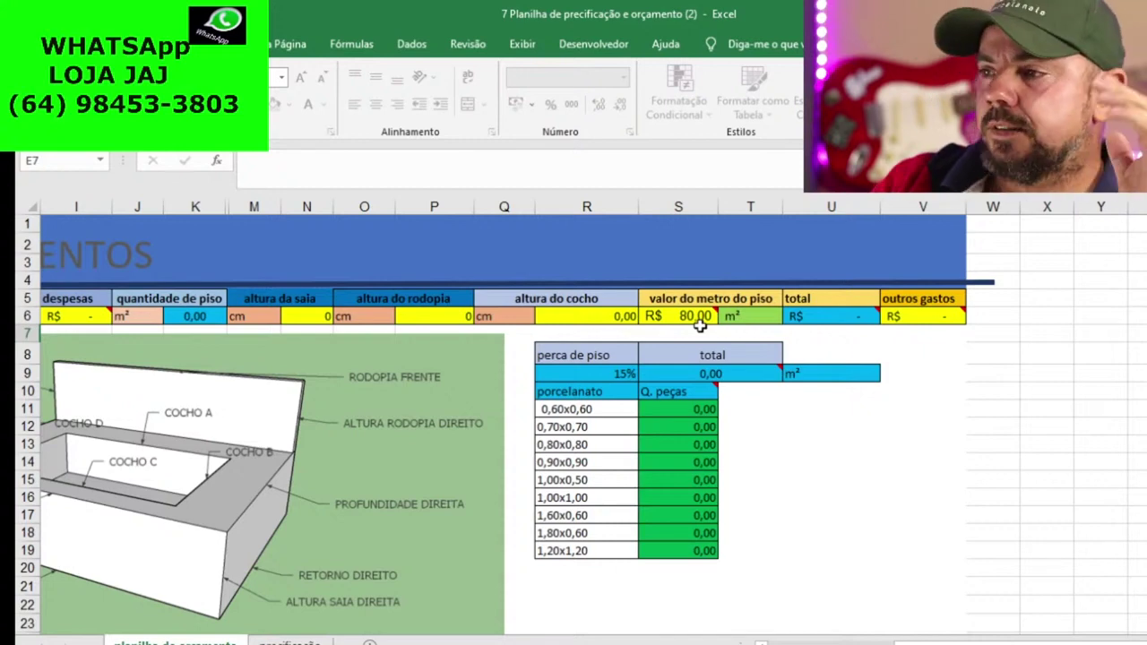
Enter 0,6 for COMPRIMENTO FRENTE and 0,45 for PROFUNDIDADE LADO DIREITO
scroll(691, 545, left, 1)
scroll(573, 421, left, 6)
scroll(403, 461, down, 1)
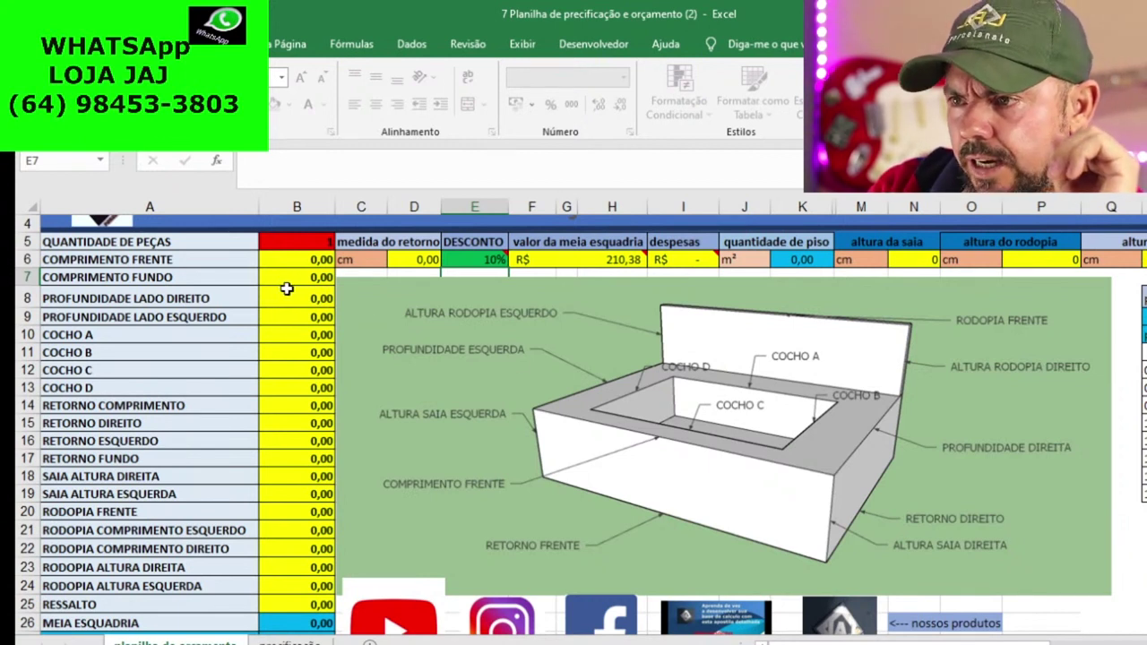
click(299, 260)
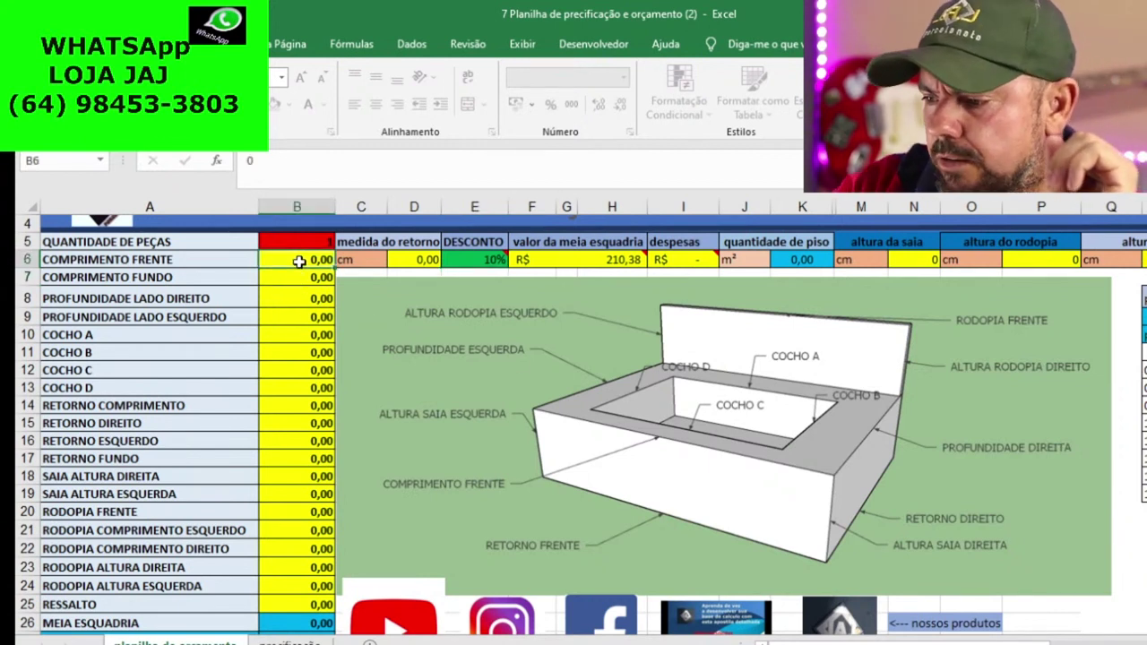
text(,6)
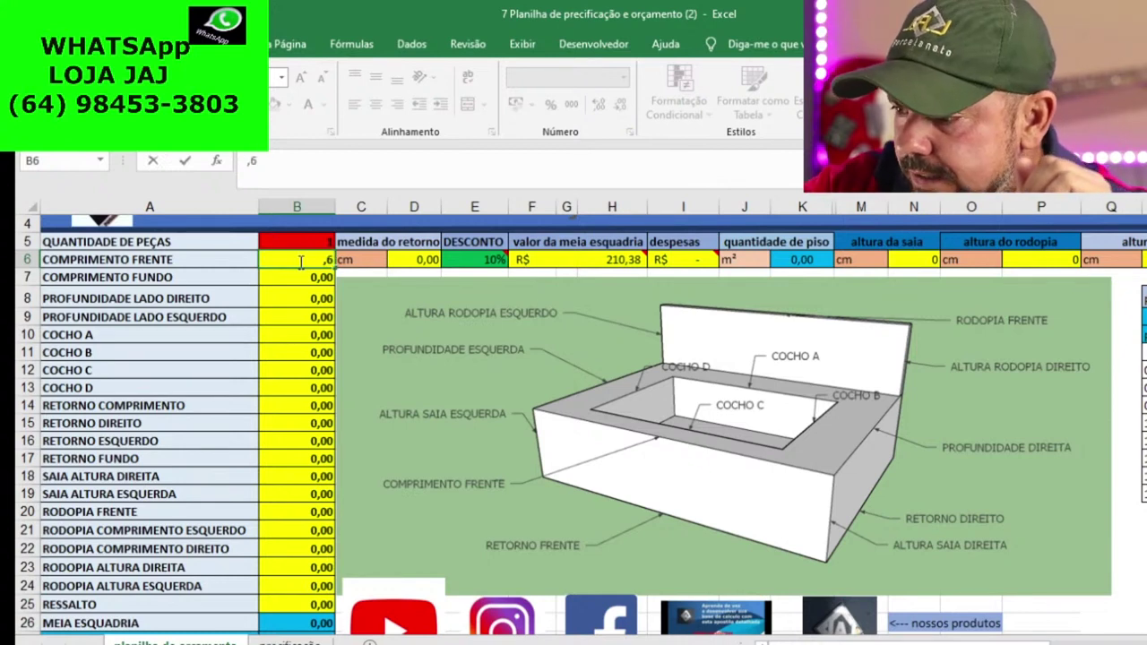
key(Return)
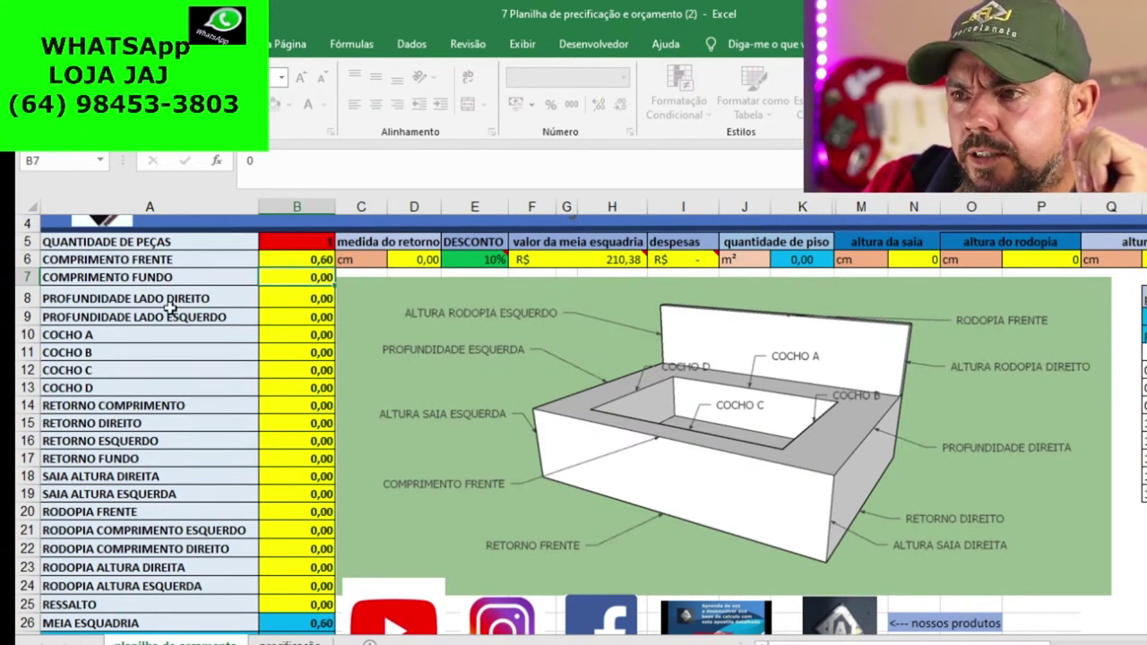
click(297, 300)
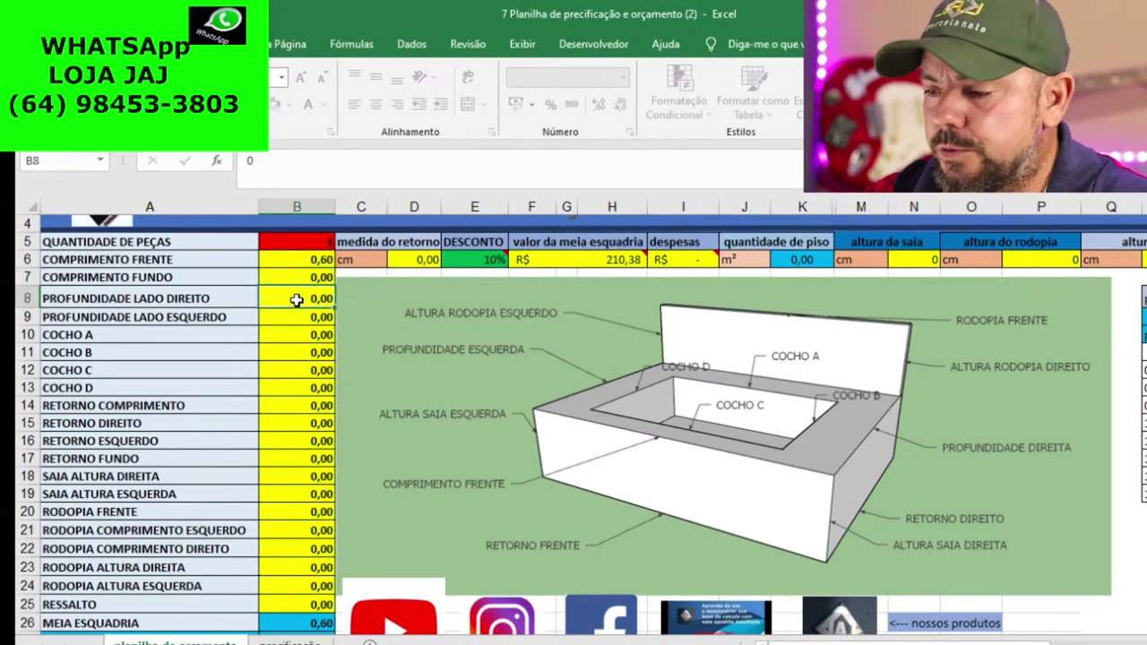
text(,45)
key(Return)
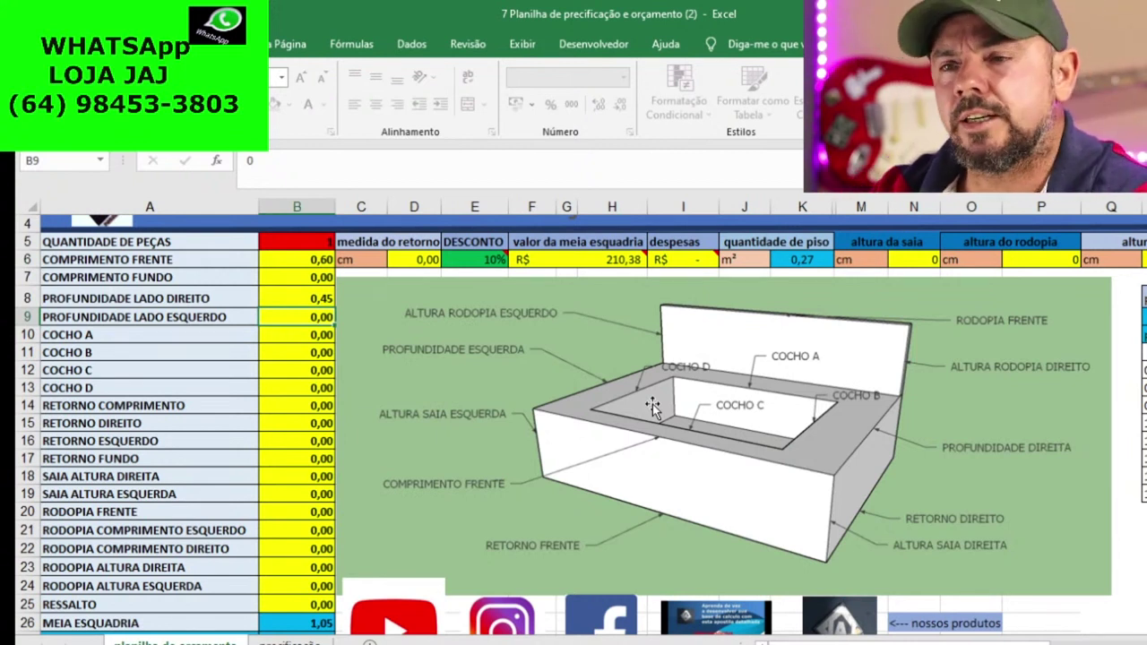
Enter the basin measurements: 0,40 for COCHO A and COCHO C, and 0,28 for COCHO B and COCHO D
click(305, 336)
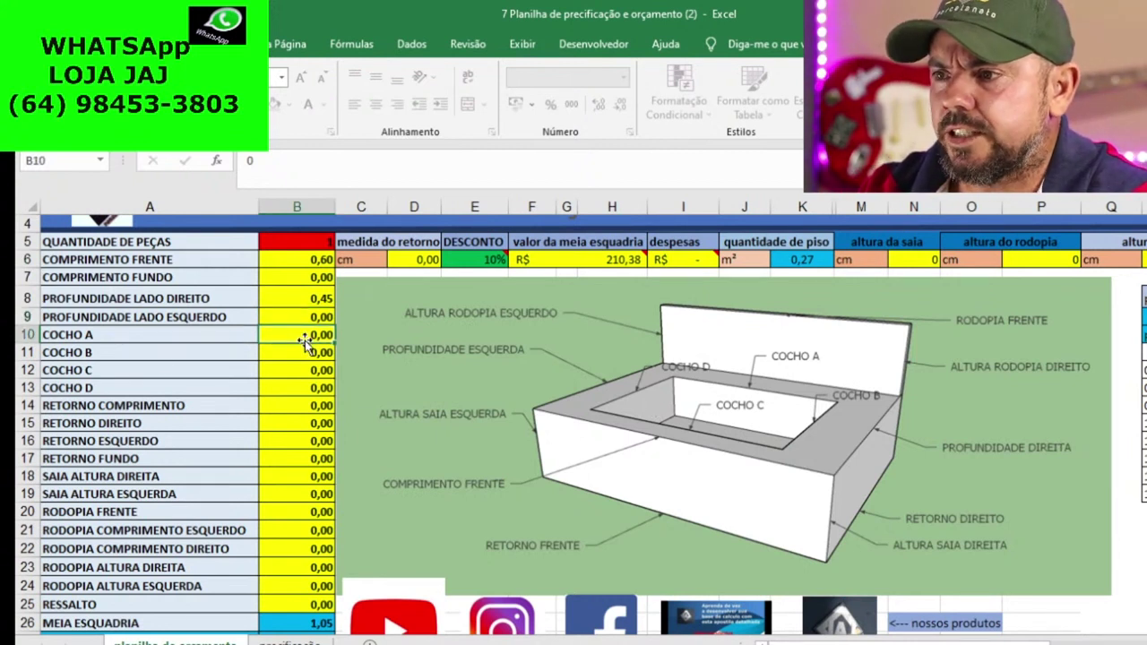
text(,40)
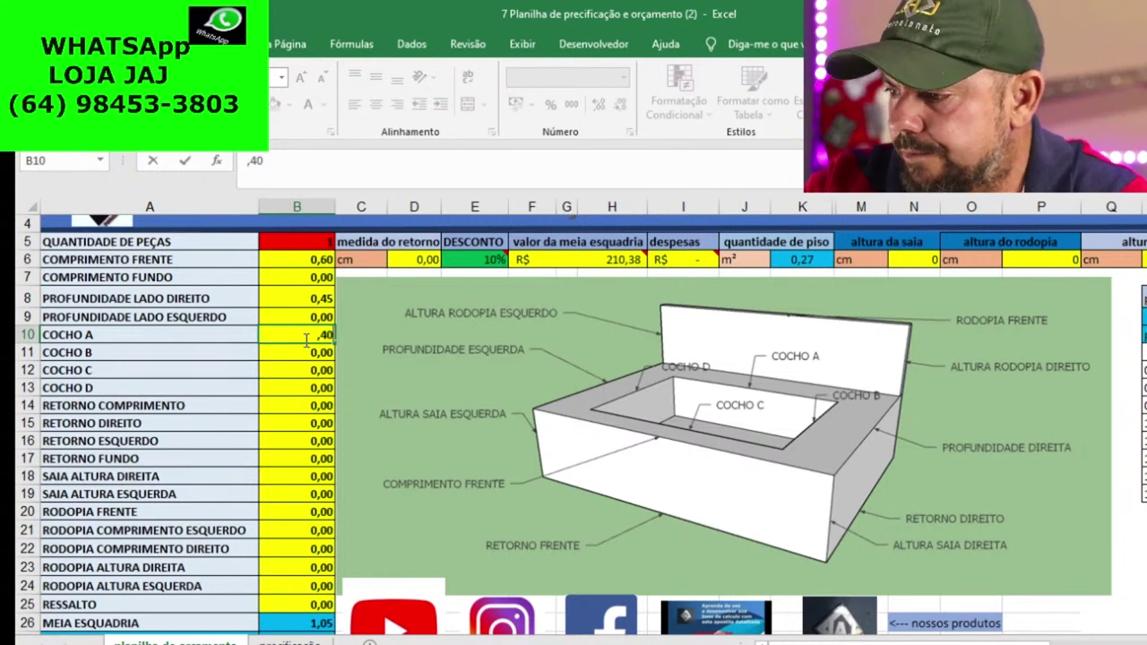
key(Return)
text(,28)
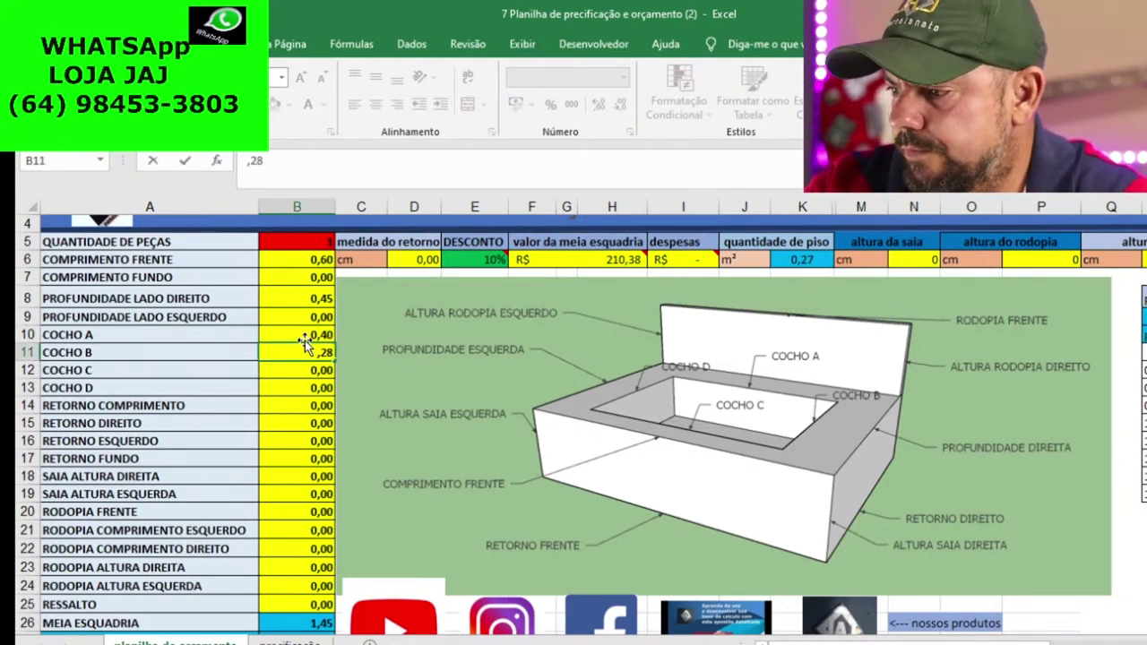
key(Return)
text(,)
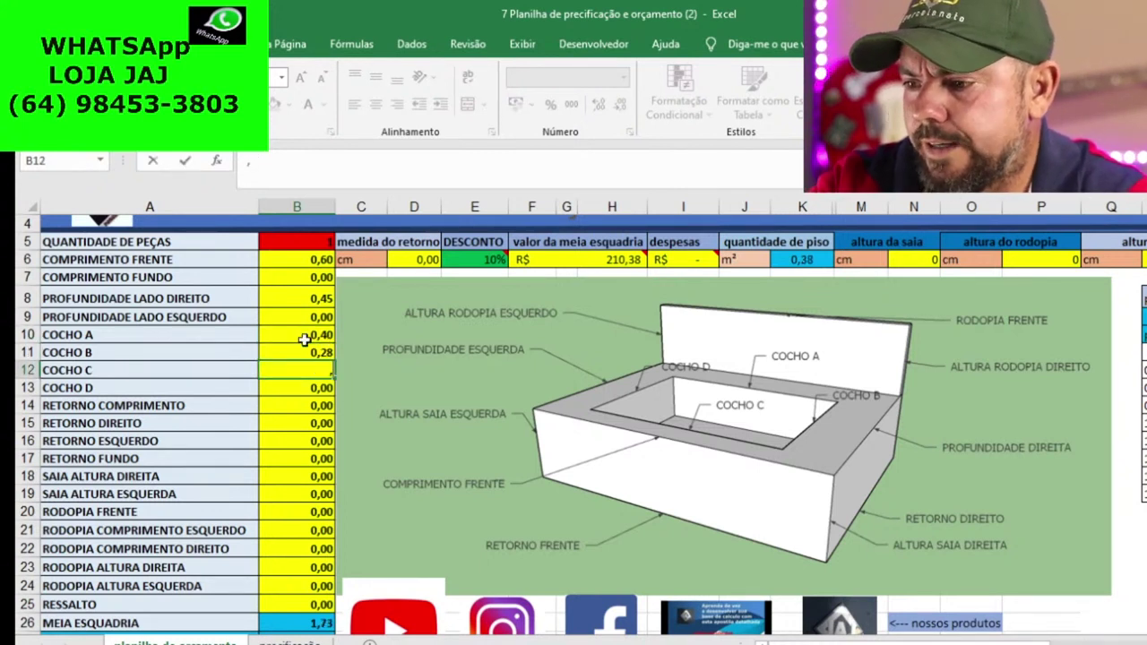
text(40)
key(Return)
text(,2)
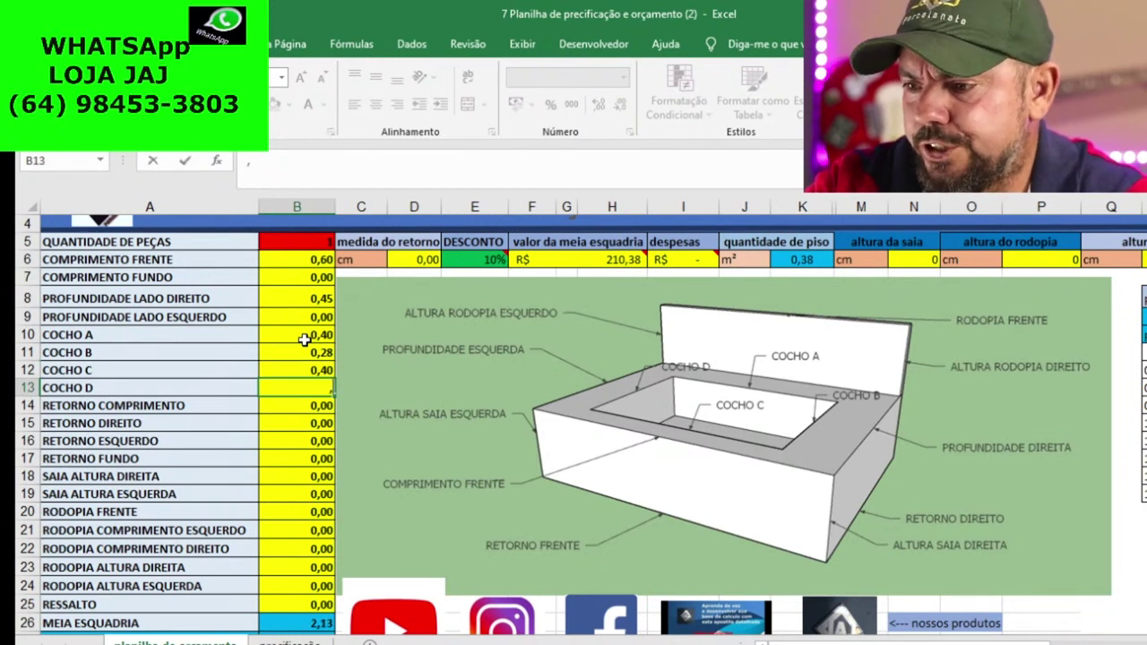
text(8)
key(Return)
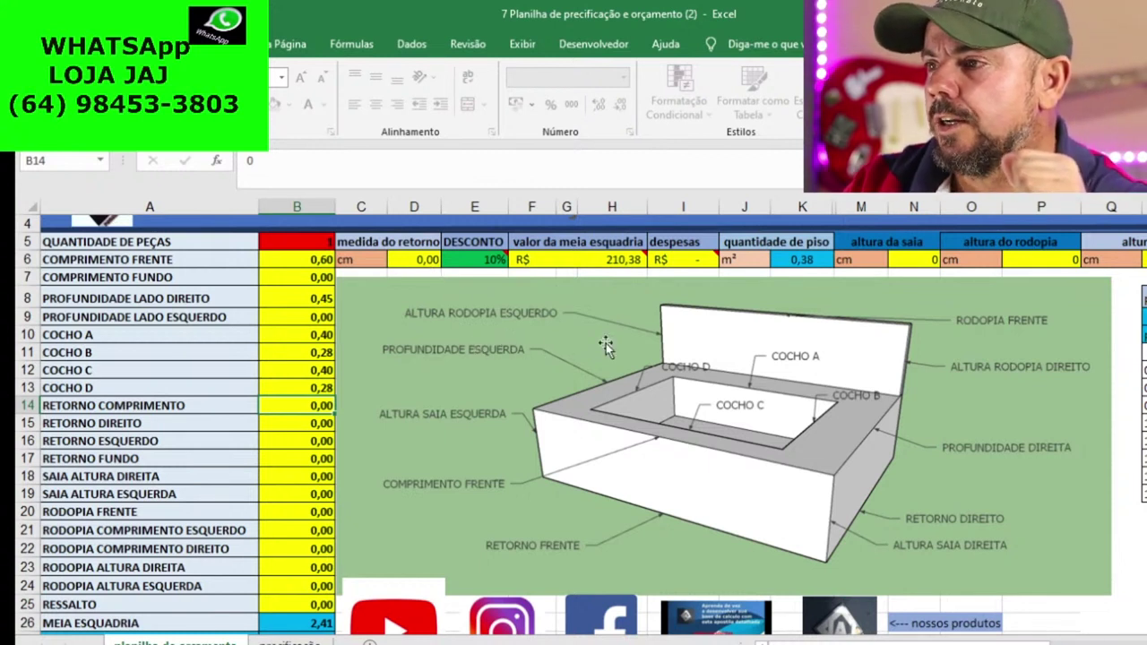
Set the altura da saia to 0,10 and the altura do rodopia to 0,15
click(913, 259)
double_click(924, 260)
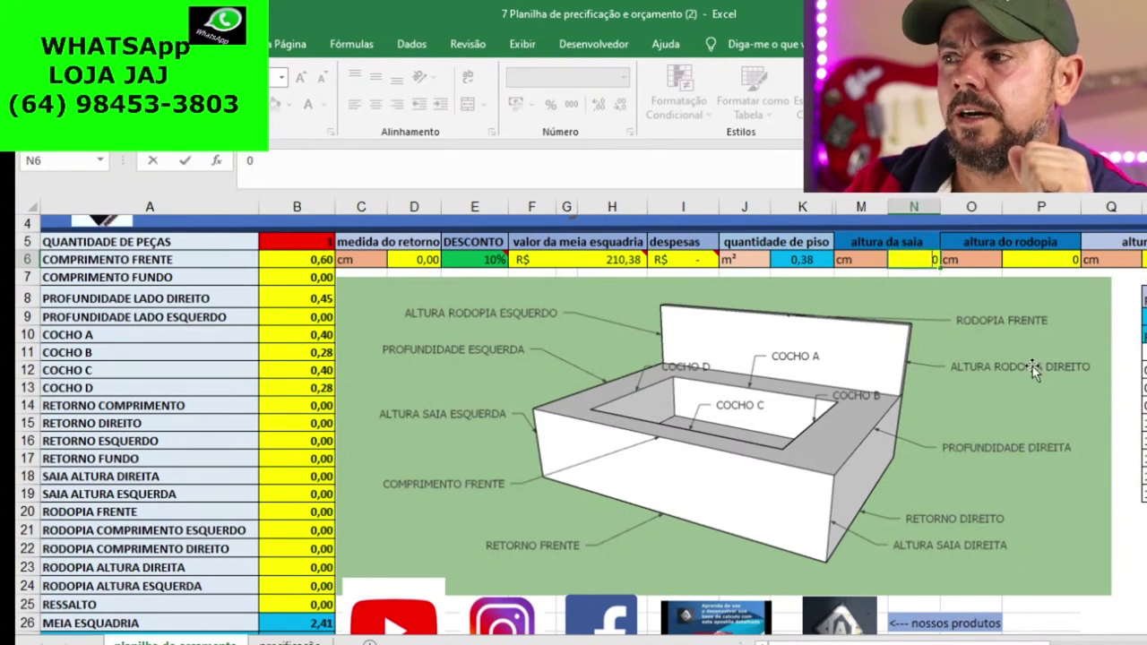
key(BackSpace)
text(,10)
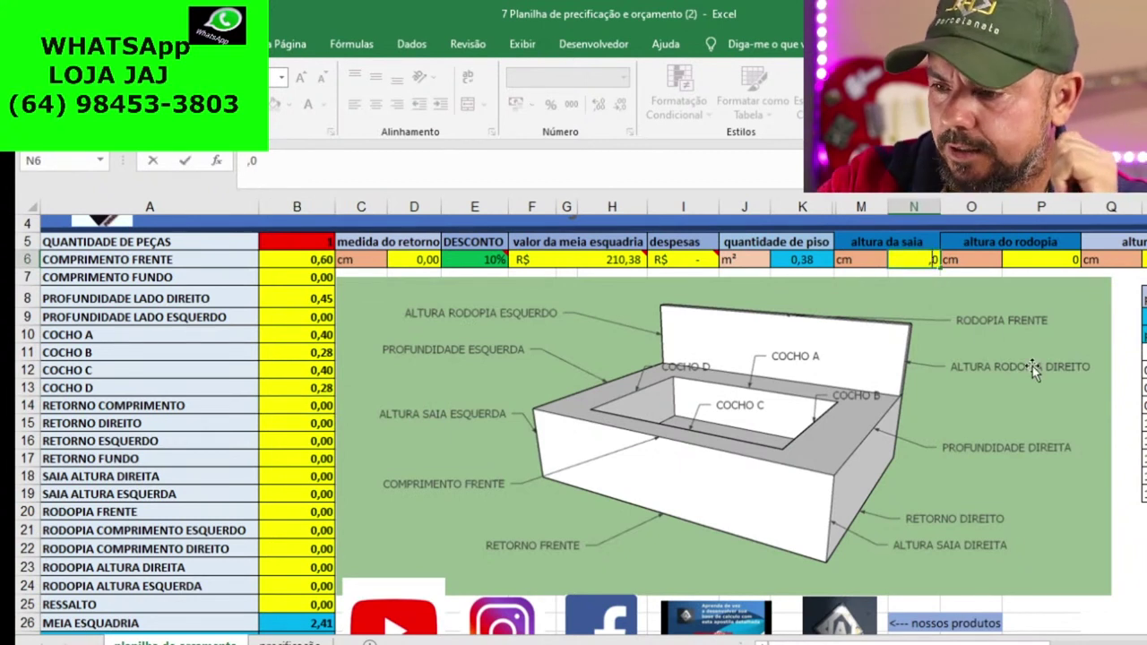
key(Return)
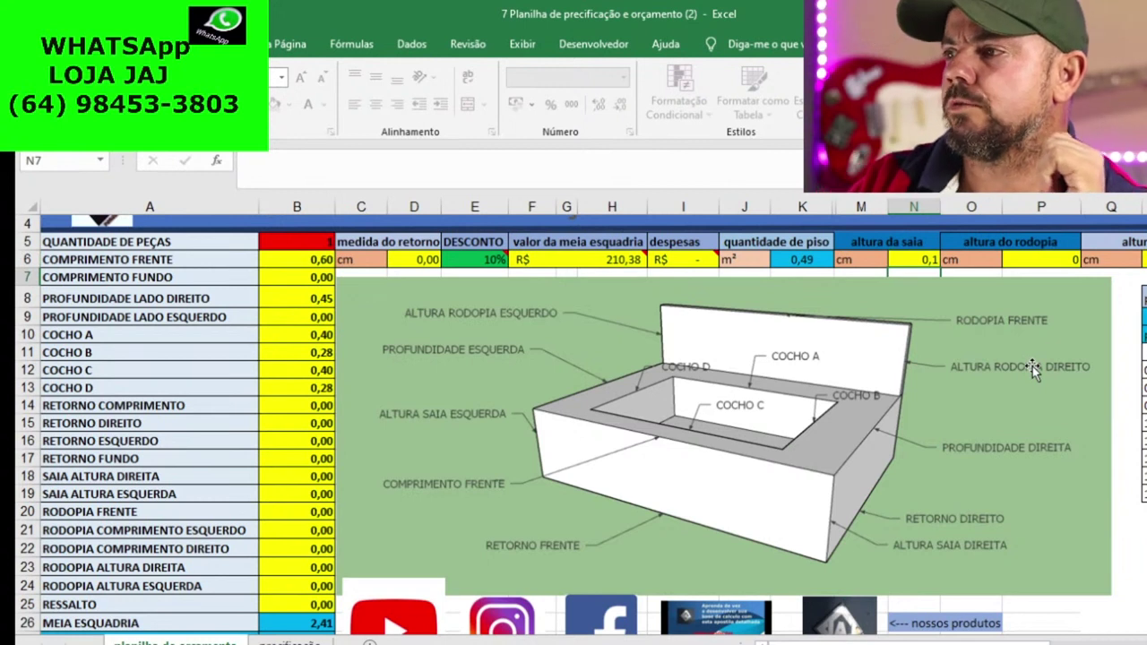
double_click(1024, 260)
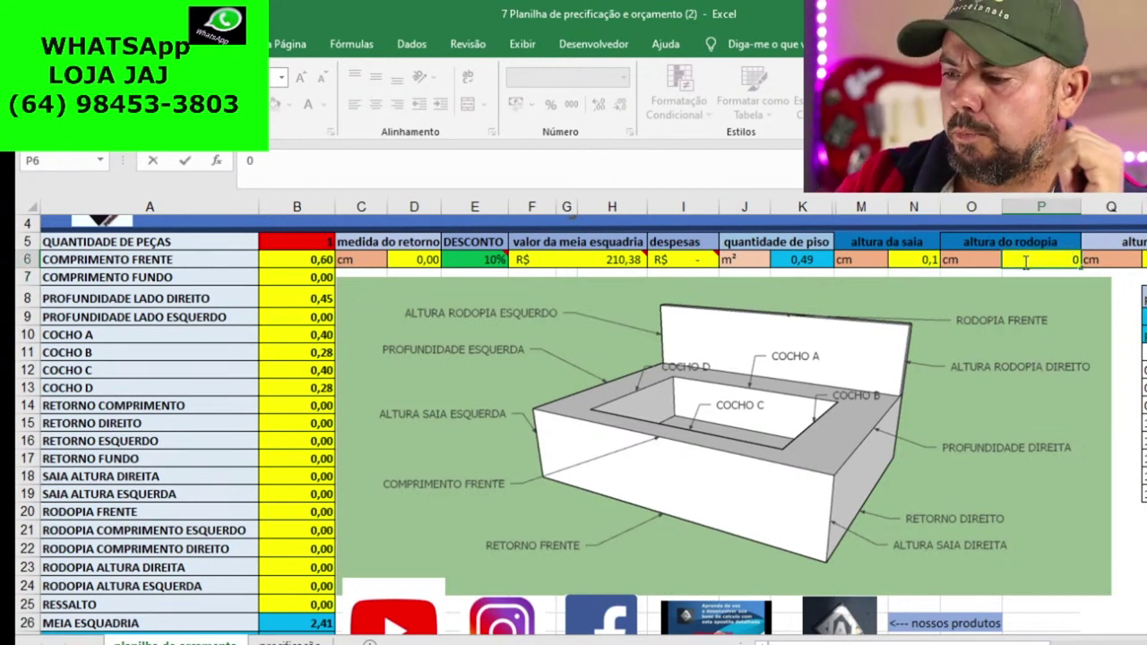
text(,15)
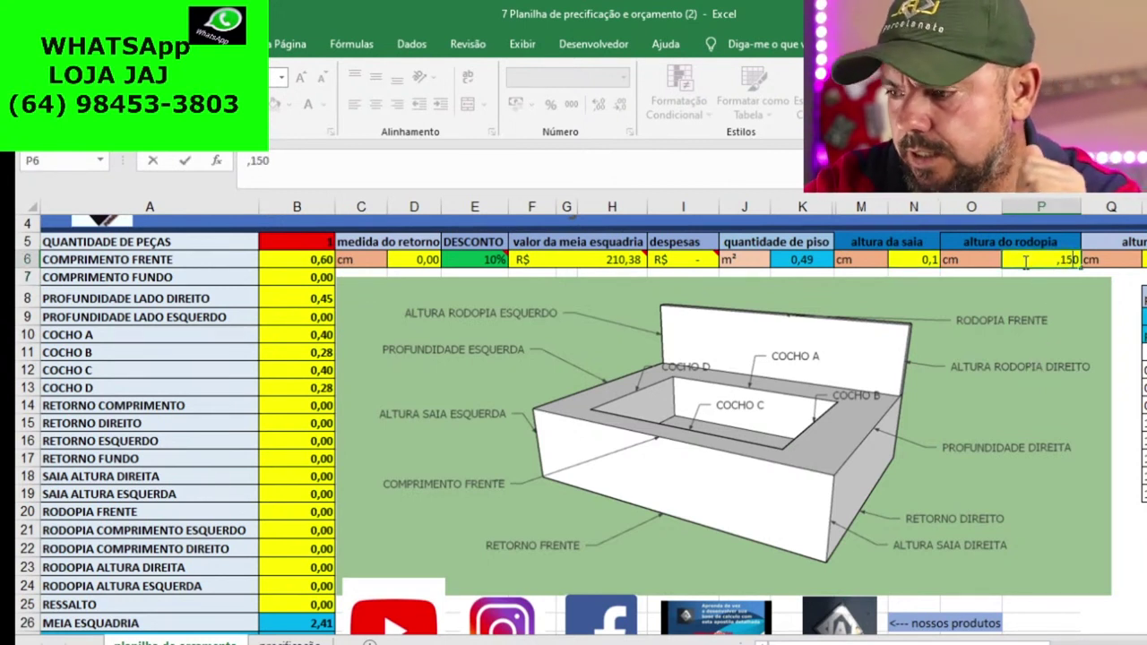
key(Return)
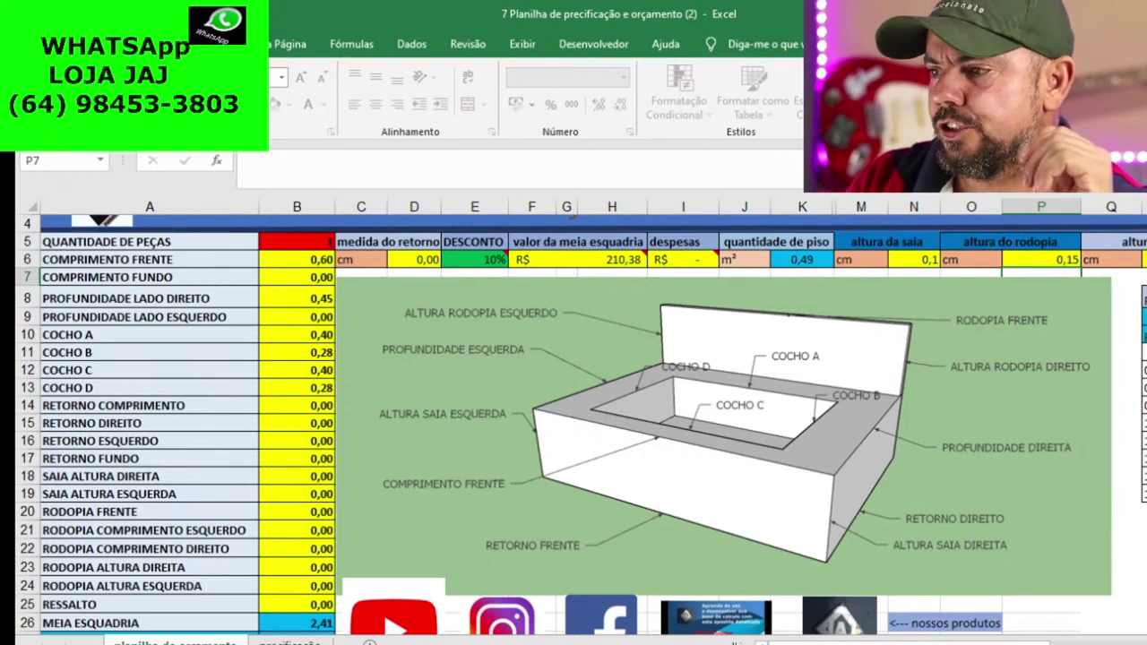
Set the altura do cocho to 0,08
scroll(898, 277, right, 2)
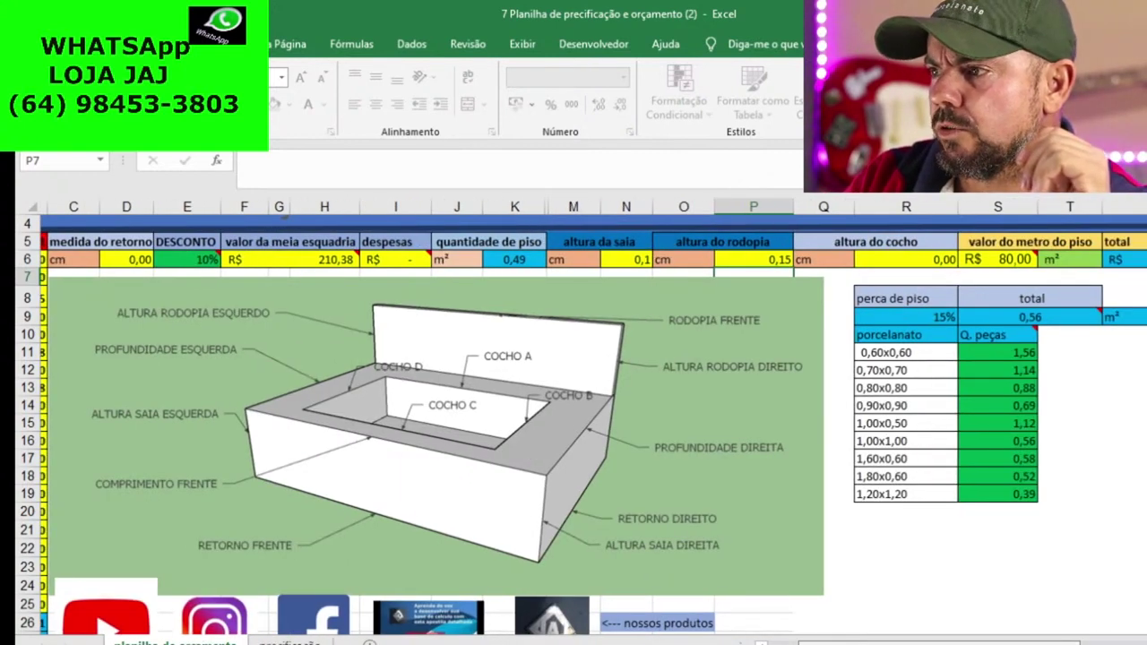
click(913, 258)
text(0)
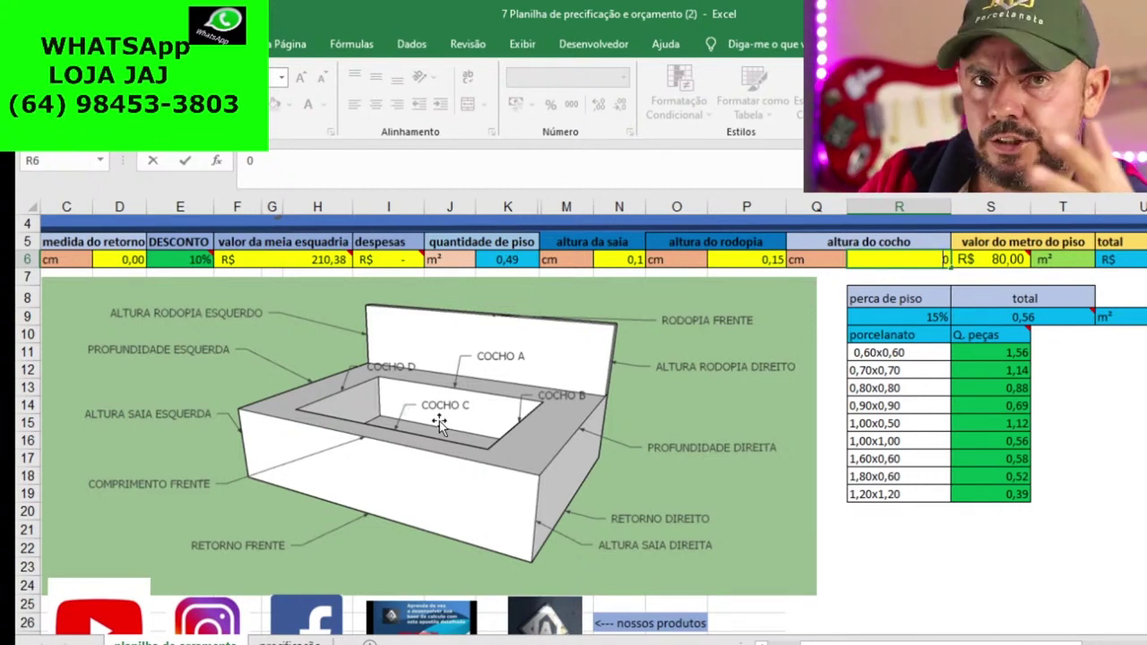
text(,08)
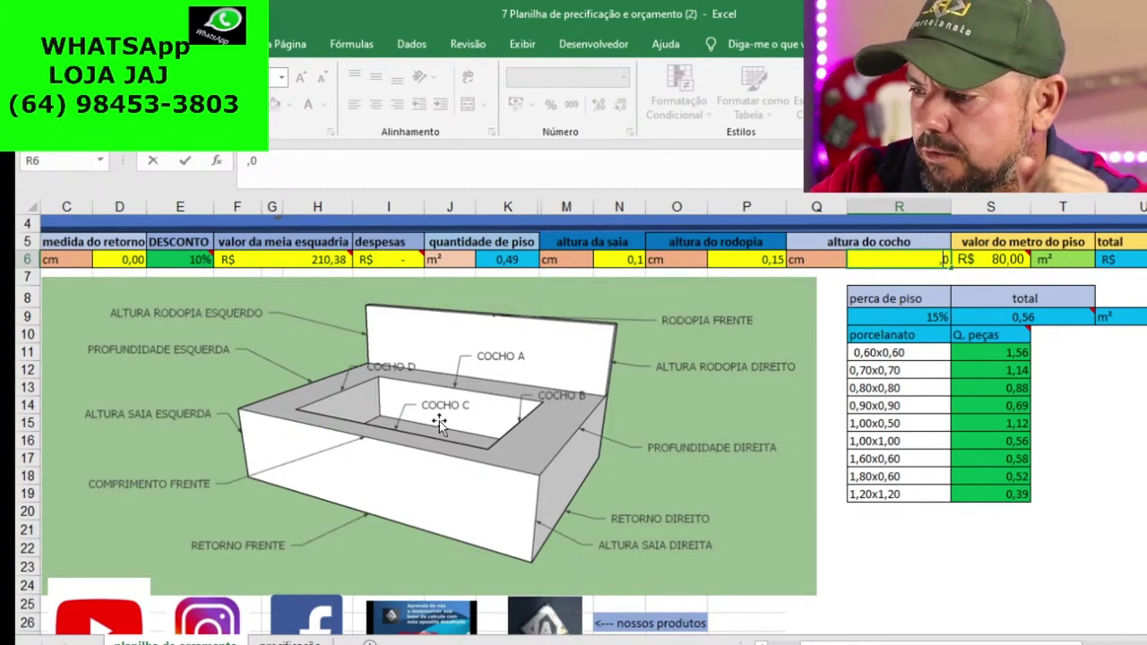
key(Return)
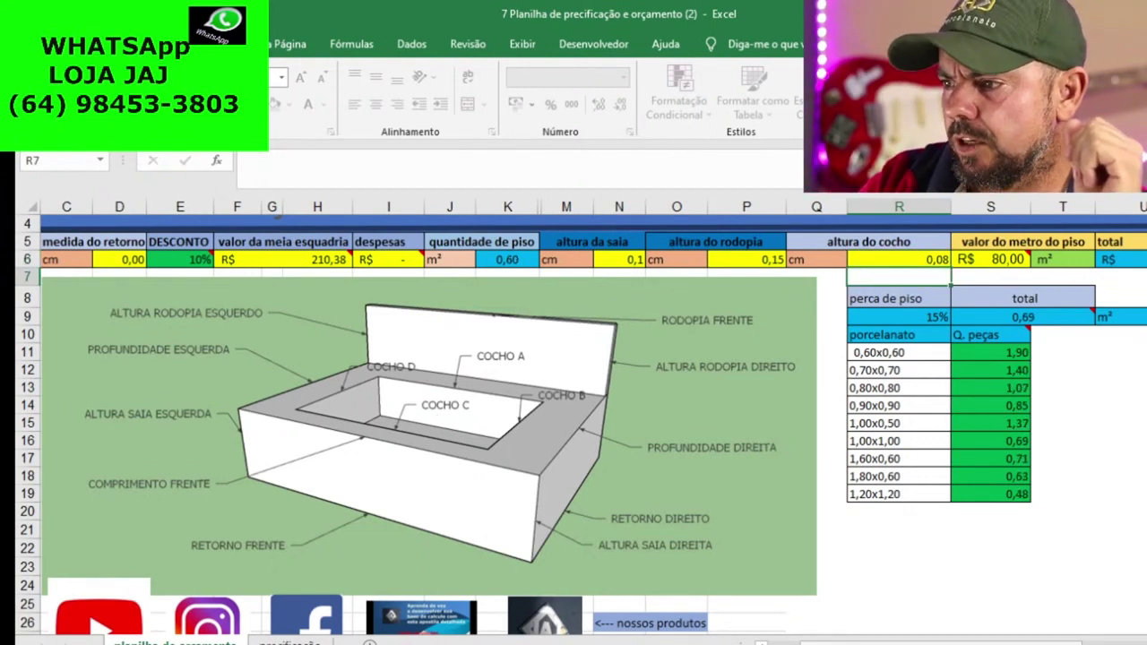
Set the SAIA ALTURA DIREITA measurement to 0,15
scroll(727, 525, left, 3)
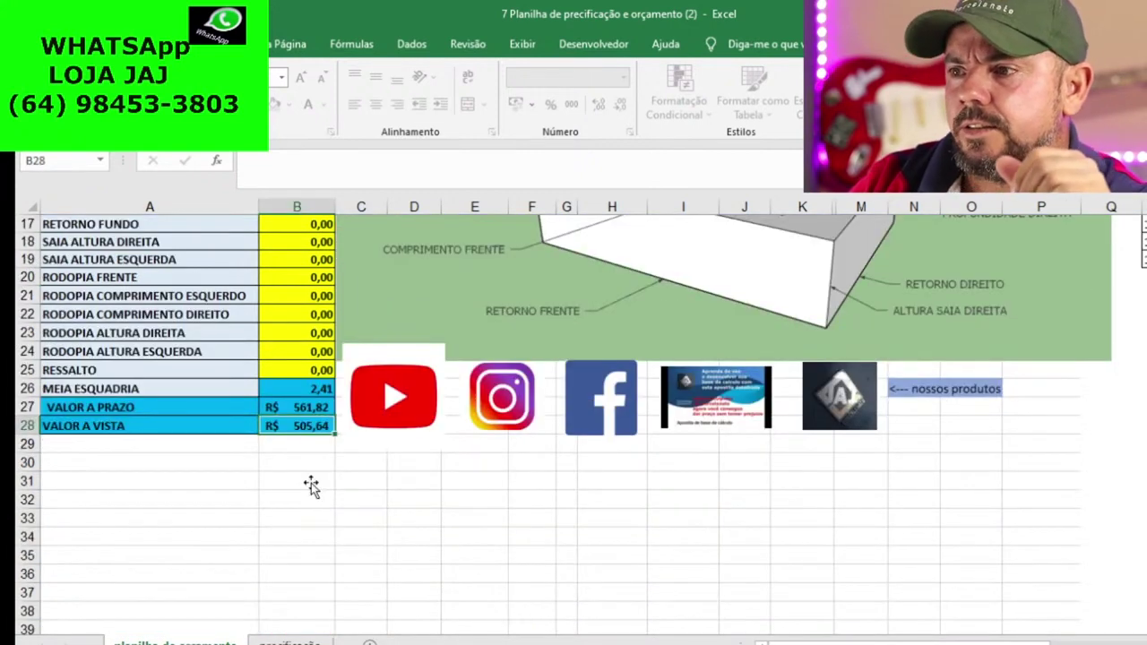
scroll(311, 485, up, 3)
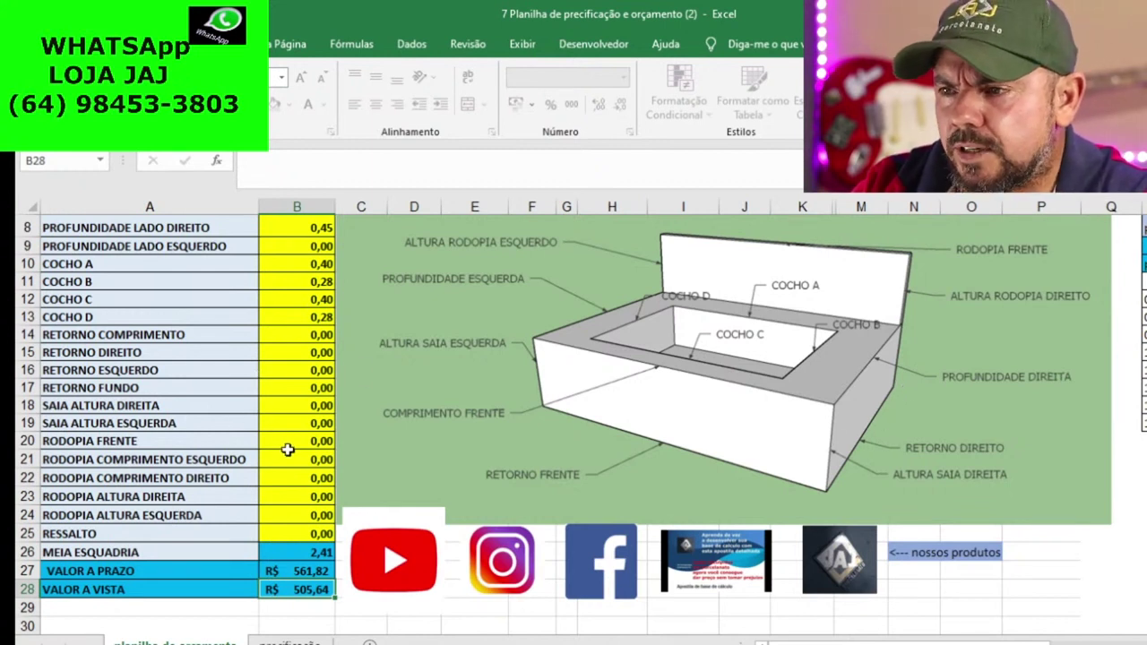
double_click(303, 406)
key(BackSpace)
text(,150)
key(Return)
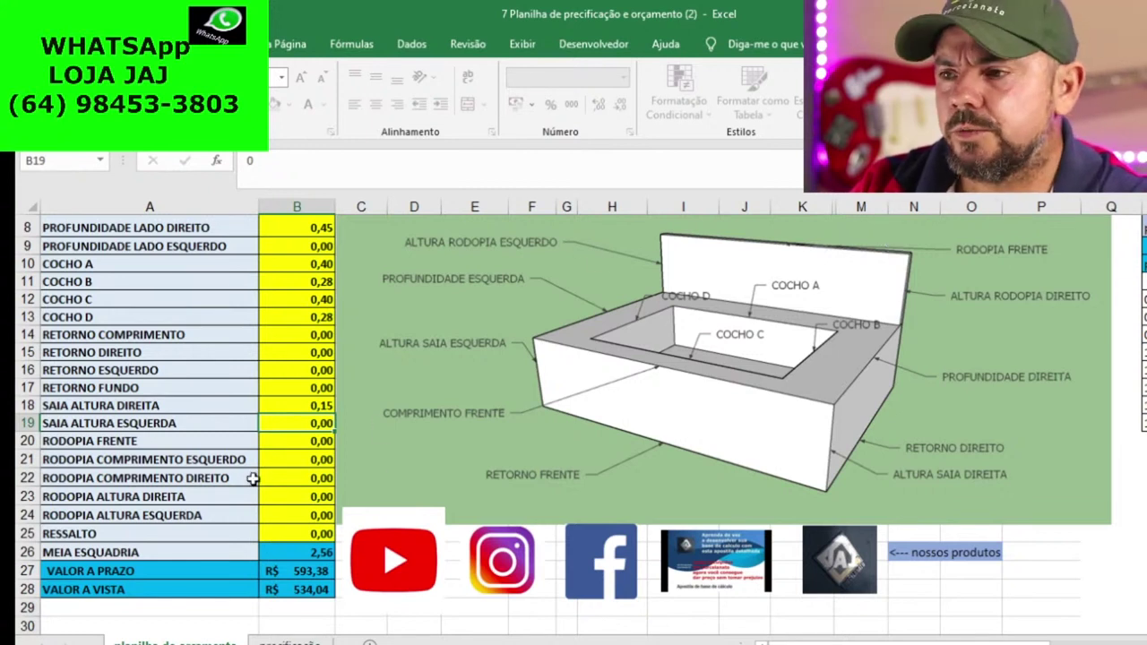
Set the RODOPIA FRENTE measurement to 0,60 and the RODOPIA COMPRIMENTO ESQUERDO measurement to 0,45
double_click(310, 442)
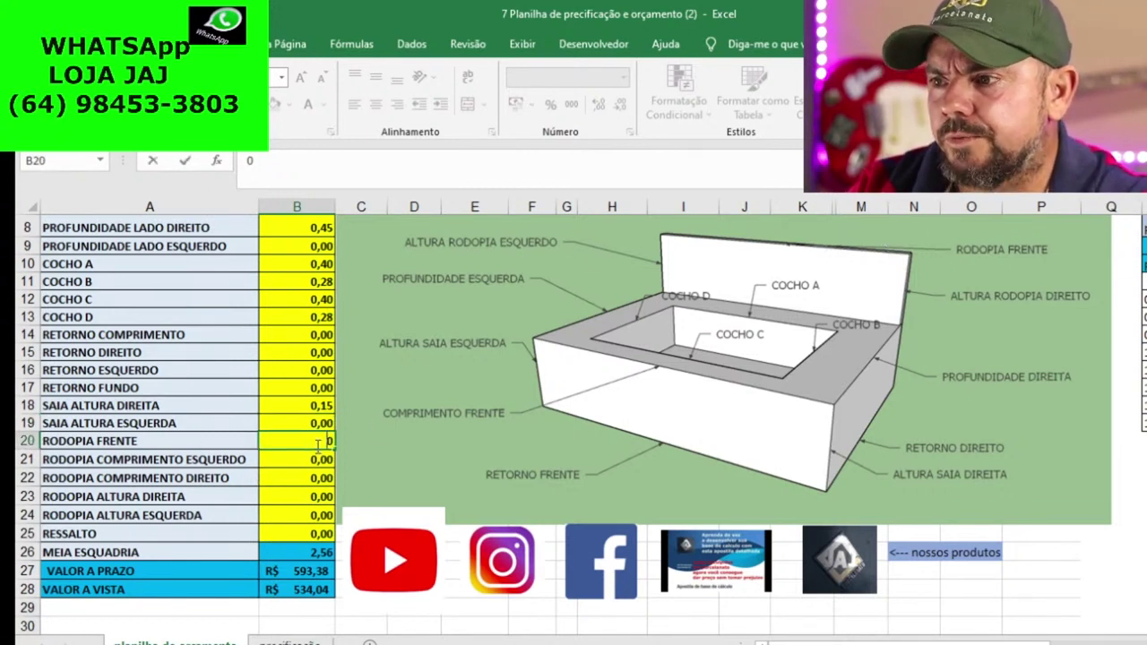
text(,6)
key(Return)
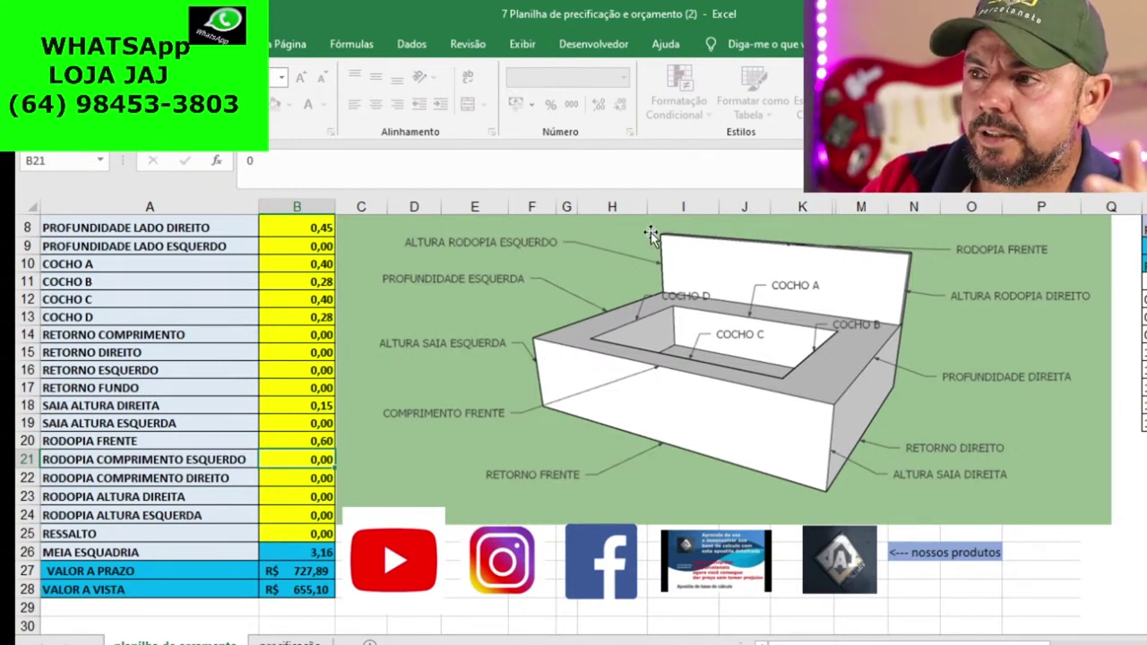
scroll(557, 296, up, 1)
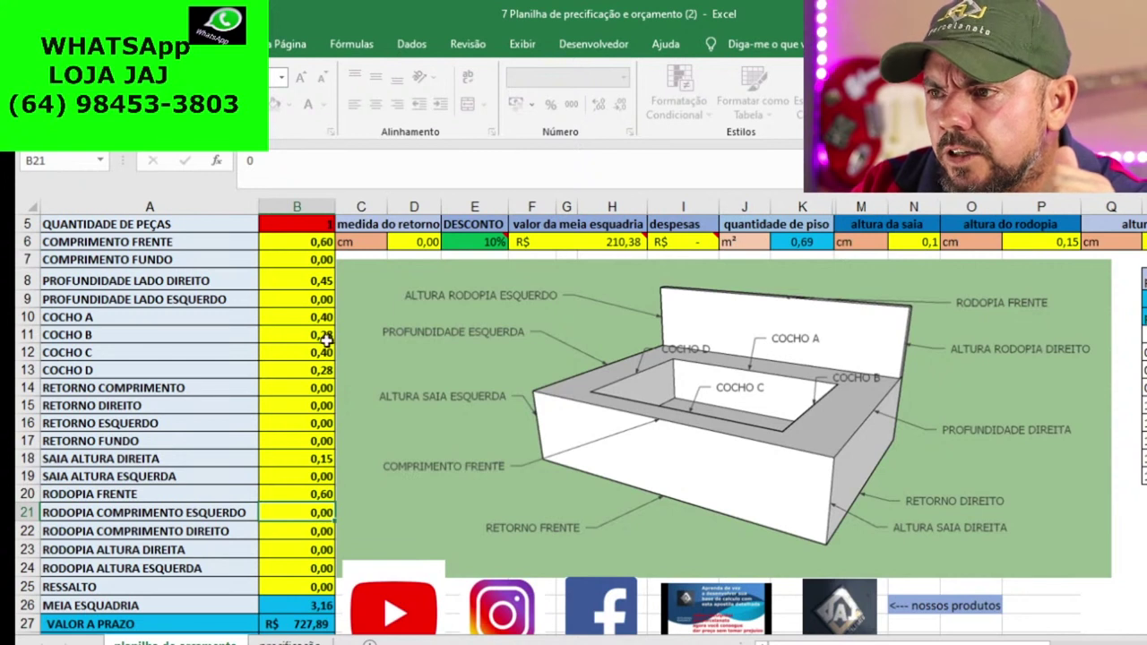
text(,40)
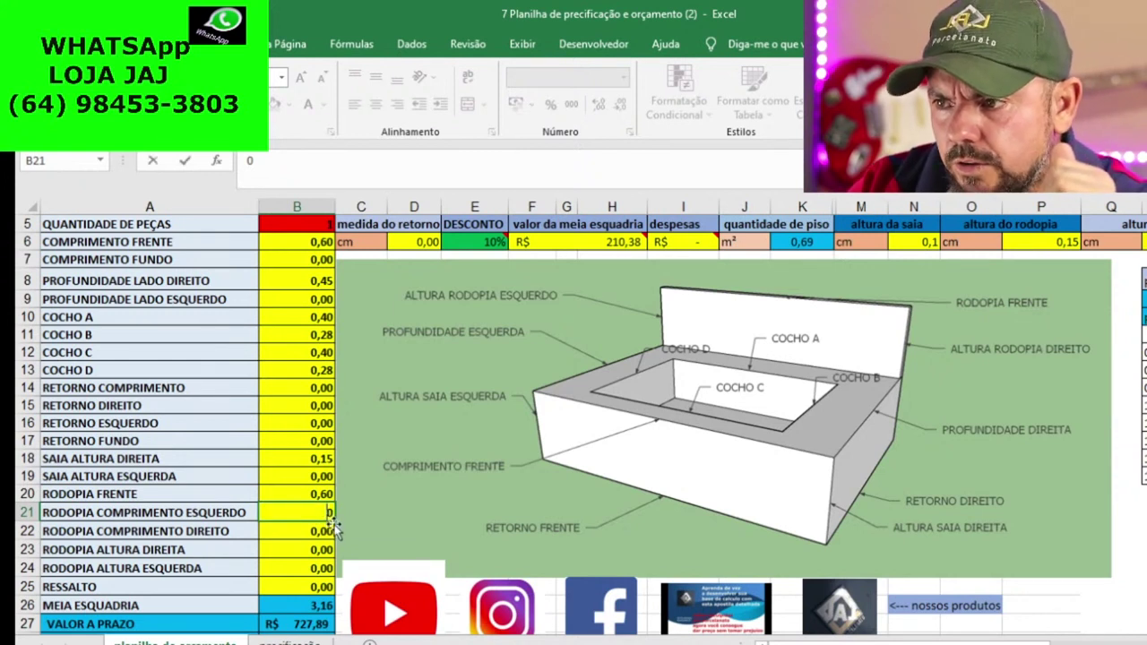
key(Return)
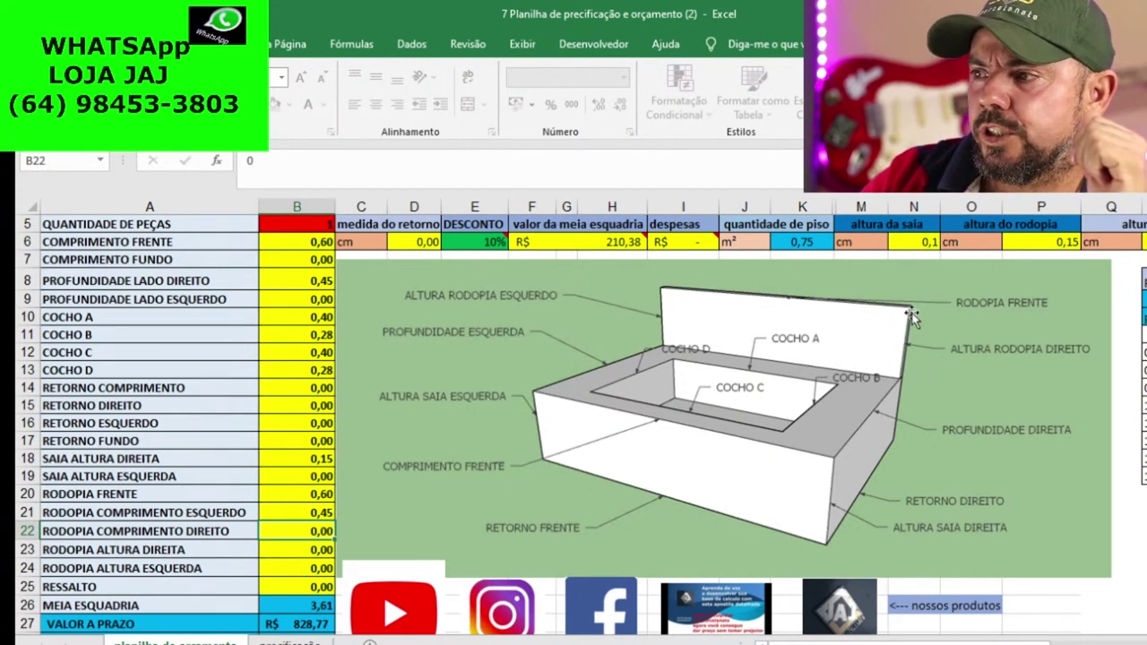
double_click(291, 530)
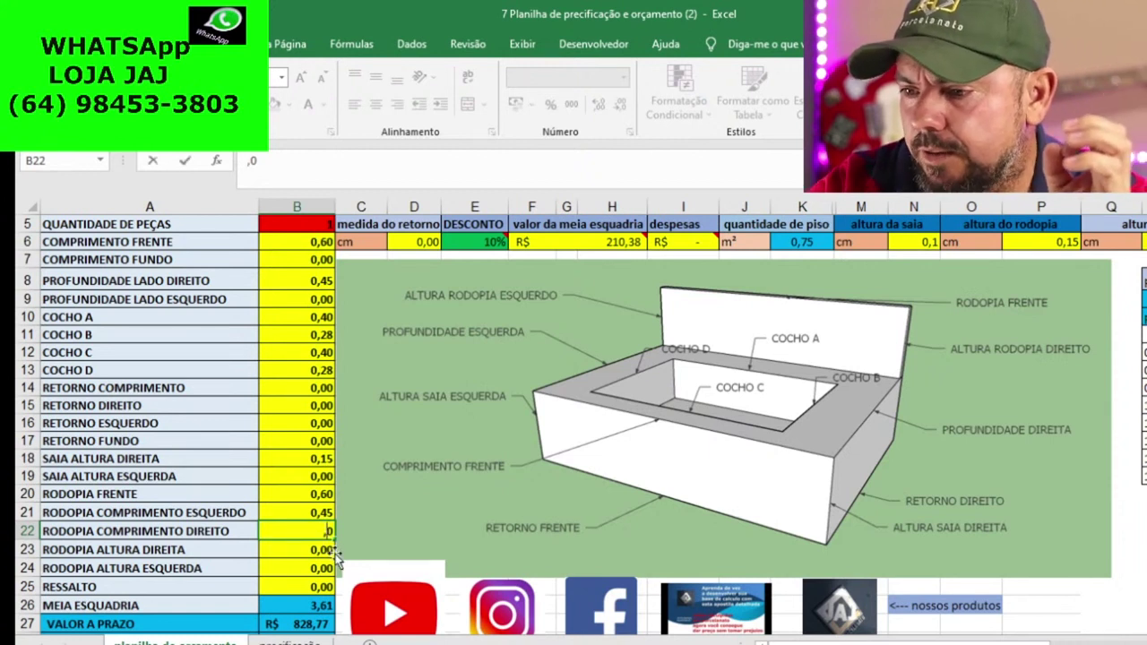
text(,15)
key(Return)
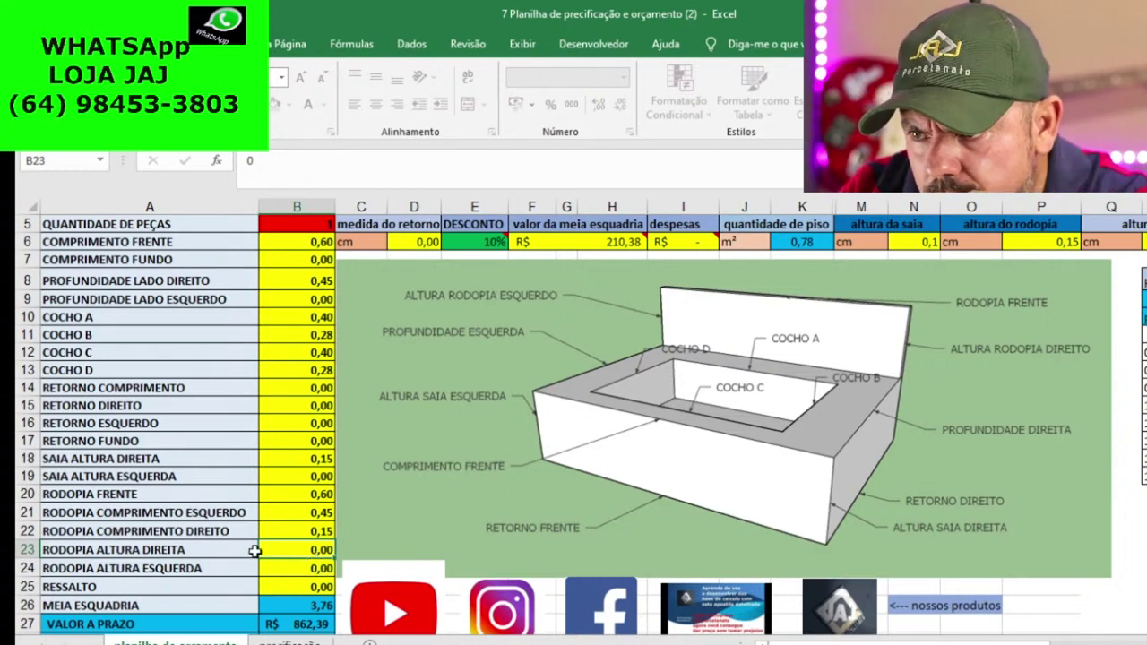
click(314, 530)
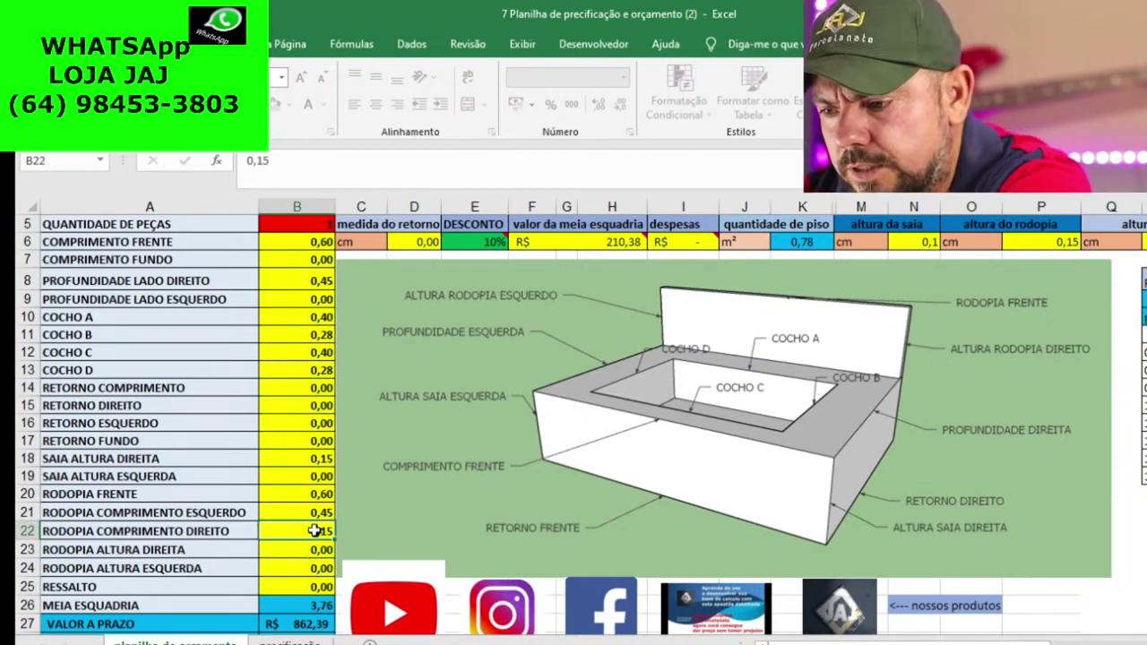
key(Delete)
click(363, 527)
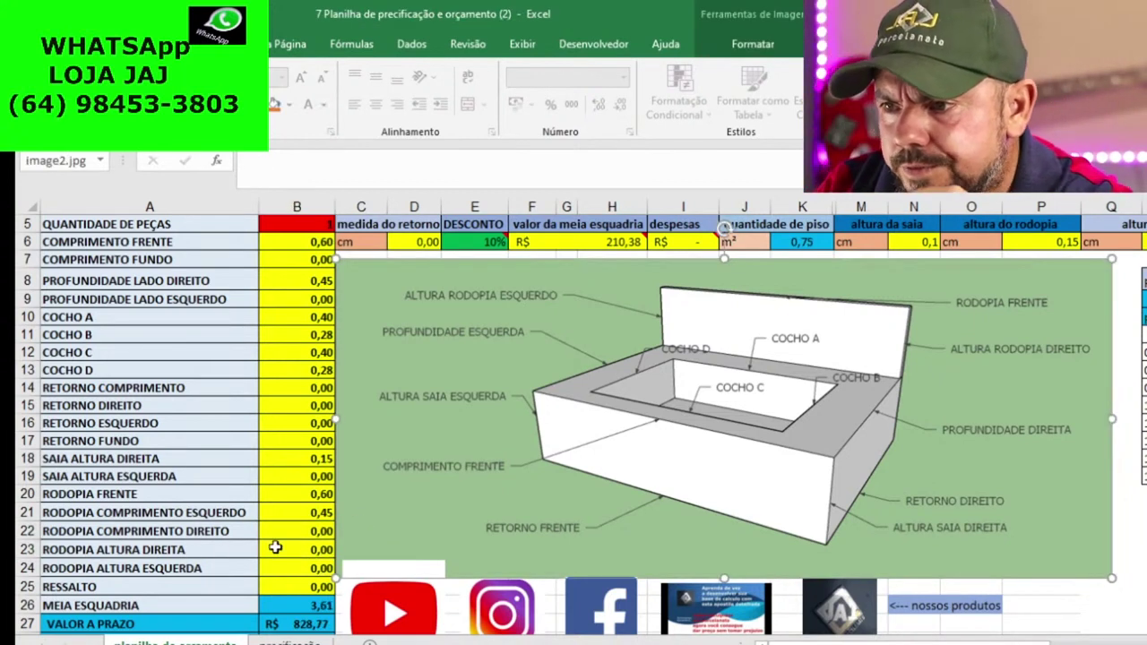
Set both the RODOPIA ALTURA DIREITA and RODOPIA ALTURA ESQUERDA measurements to 0,15
click(300, 549)
scroll(309, 553, down, 4)
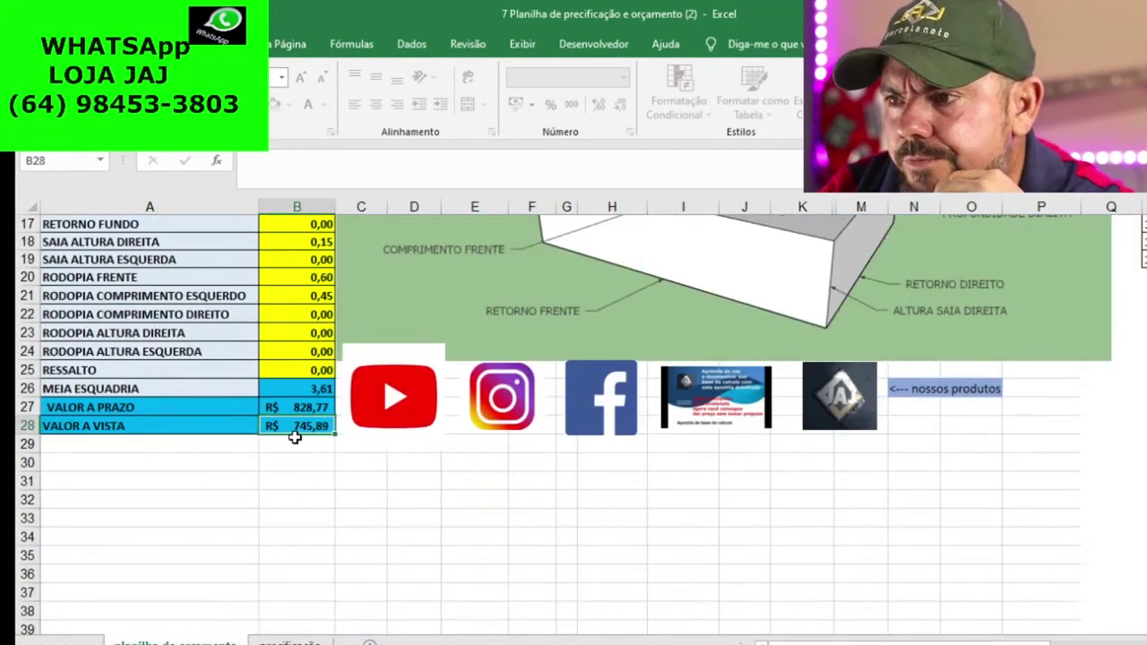
scroll(295, 438, up, 3)
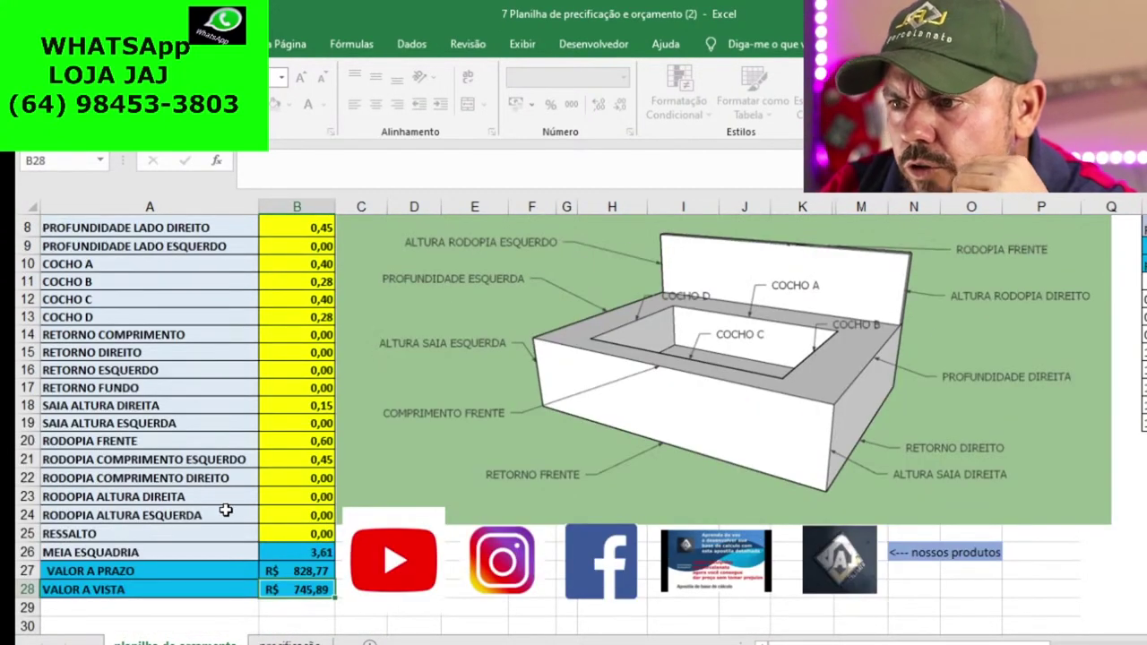
double_click(318, 495)
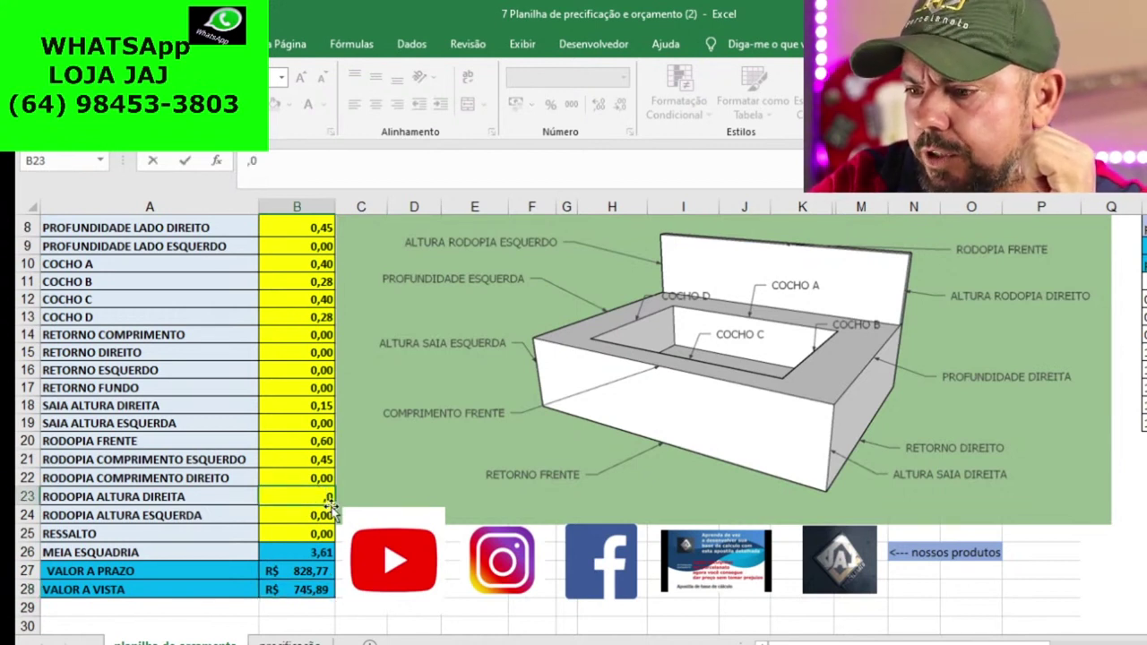
text(,150)
key(Return)
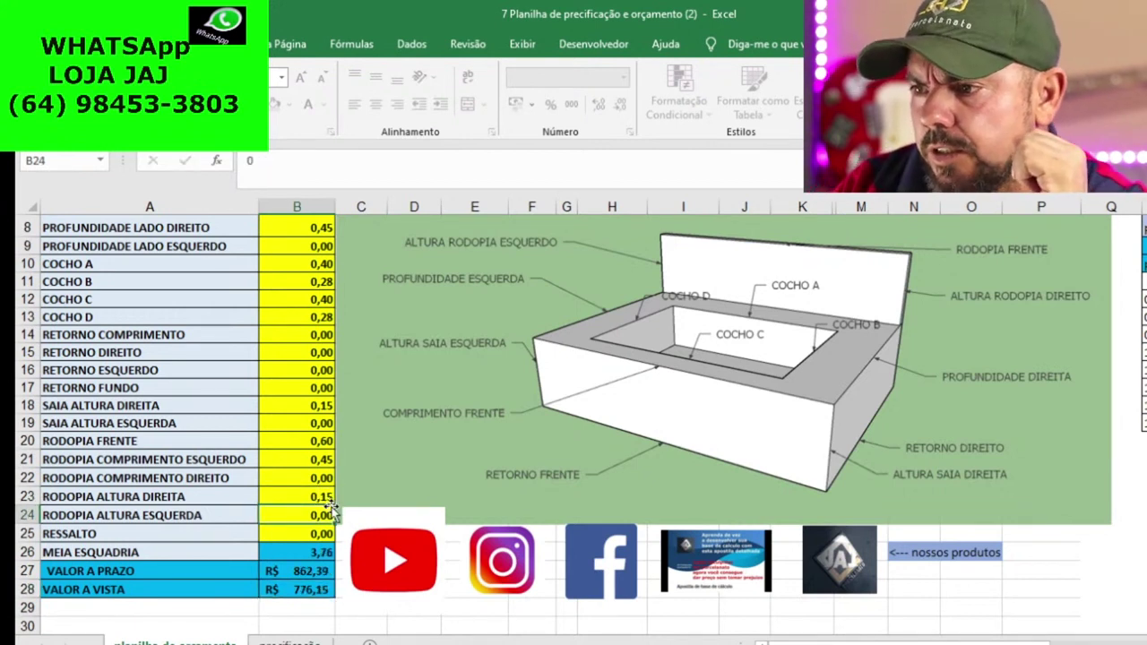
double_click(328, 513)
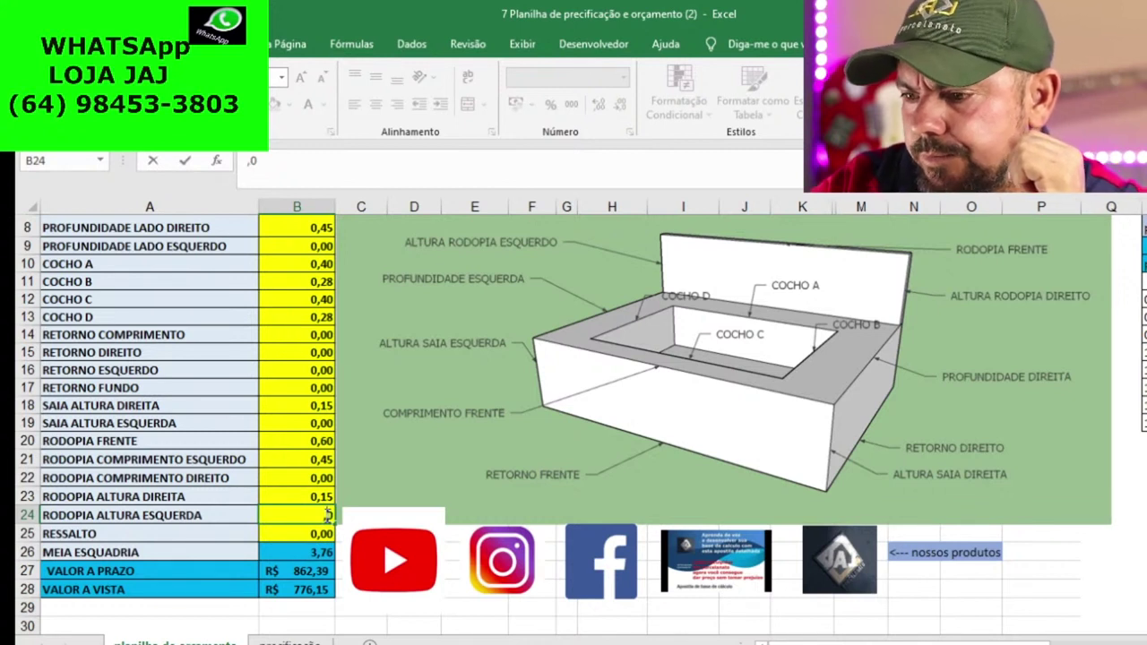
text(,150)
key(Return)
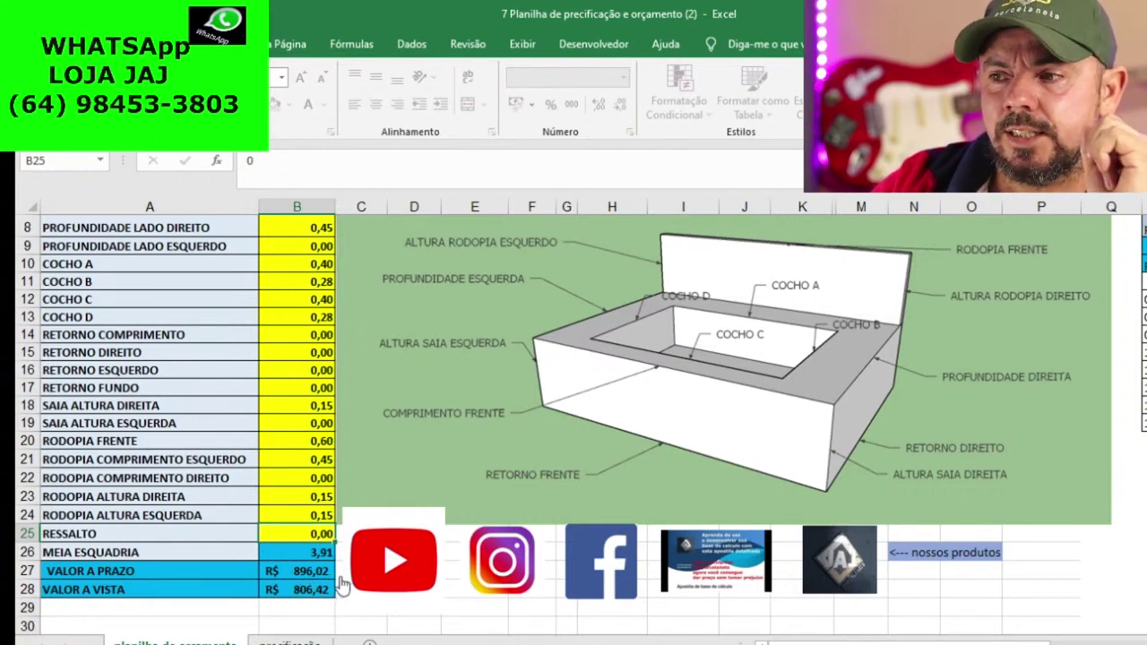
Review the countertop's instalment and cash prices, the valor da meia esquadria, and the porcelain tile quantities and cost
scroll(315, 566, up, 3)
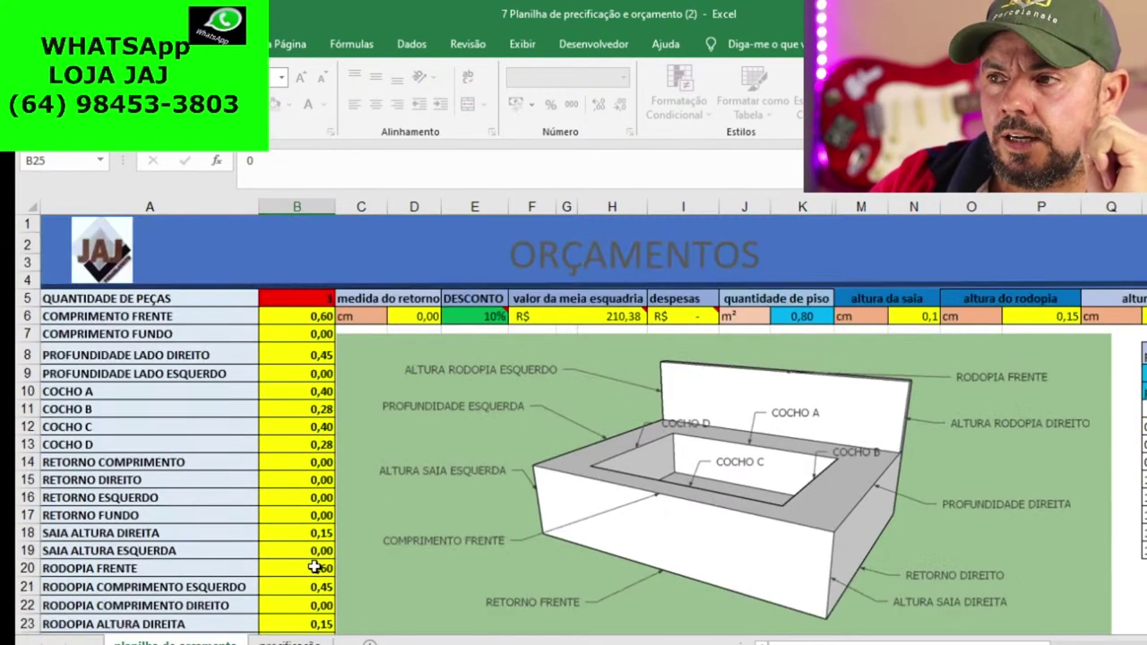
scroll(399, 470, down, 8)
scroll(398, 473, up, 1)
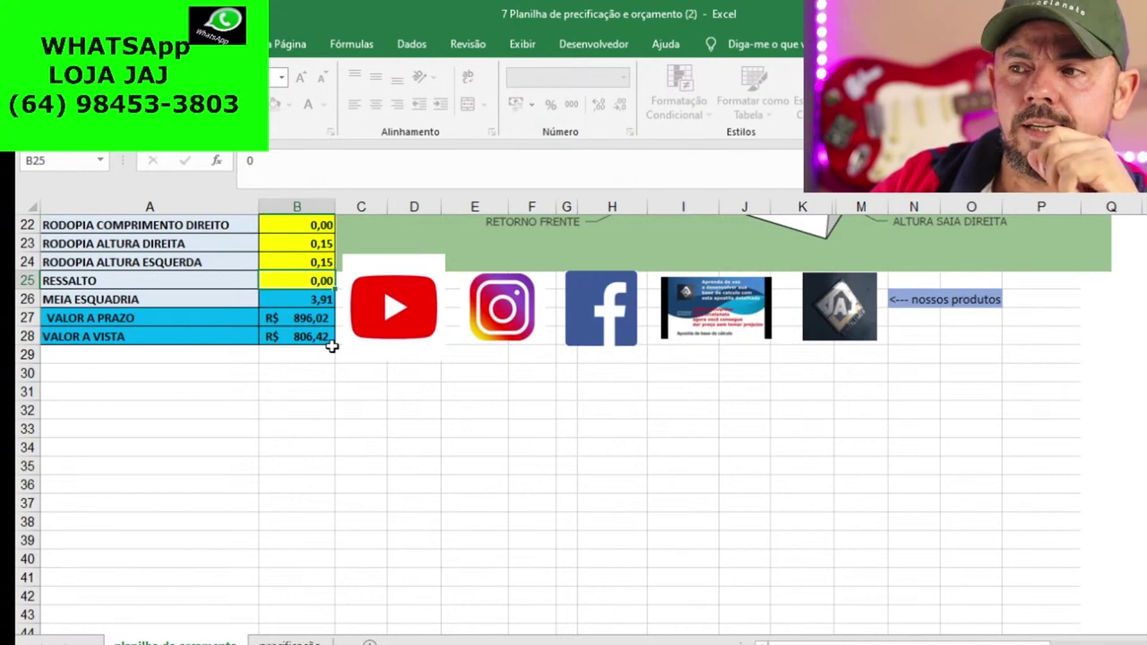
scroll(329, 352, up, 7)
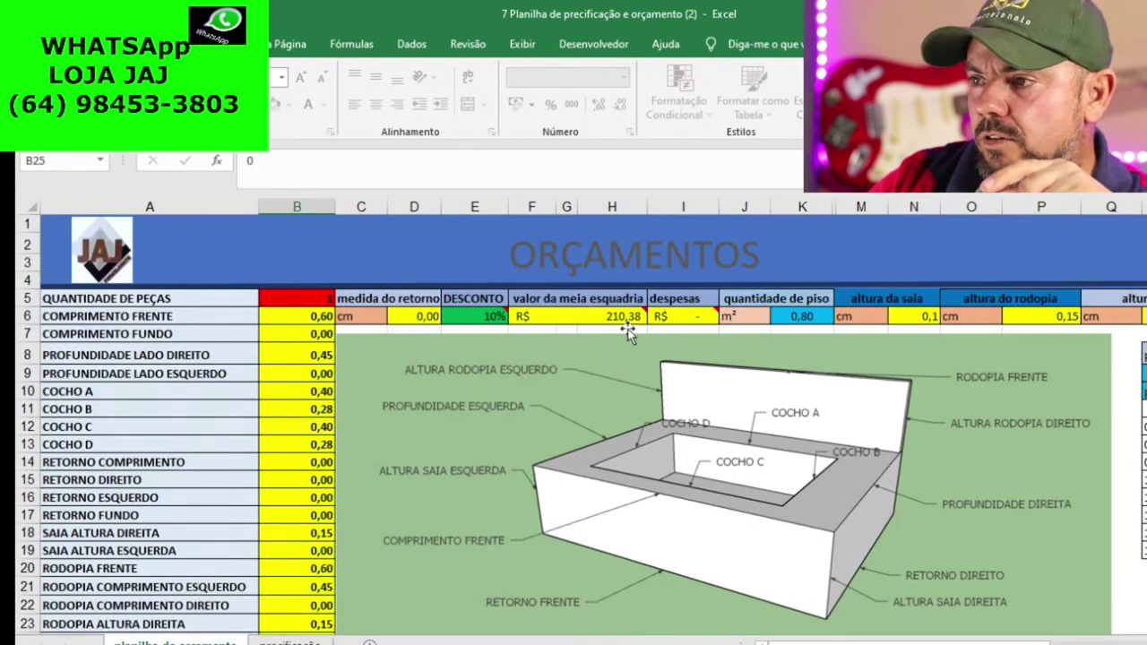
mouse_move(616, 317)
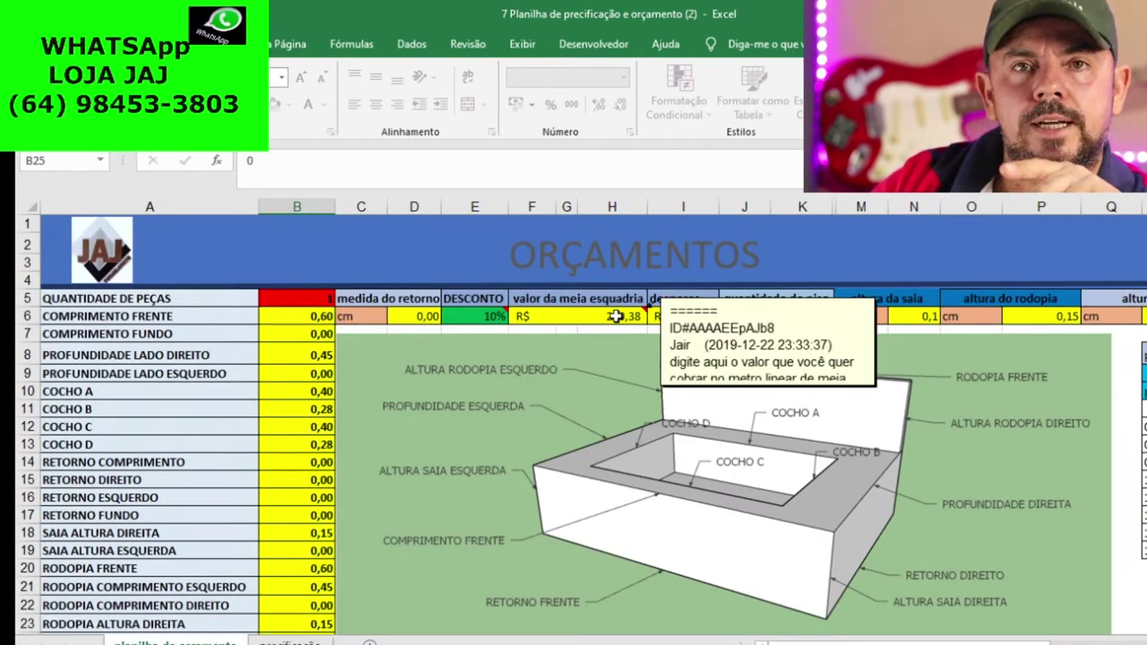
scroll(617, 316, down, 5)
scroll(661, 522, up, 3)
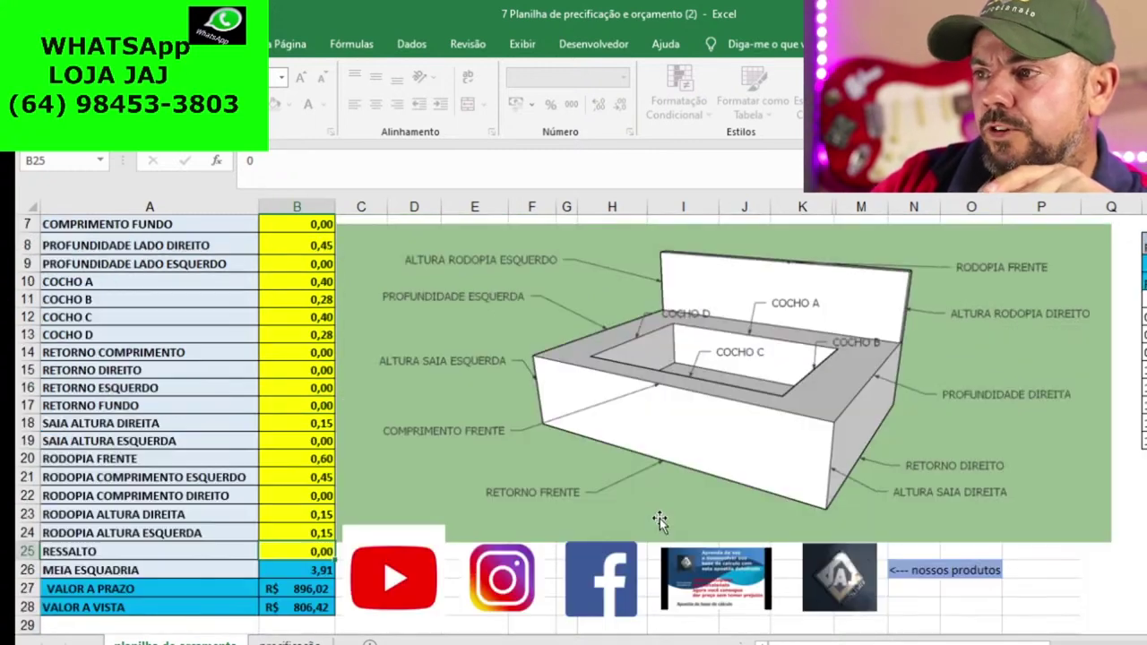
scroll(784, 607, right, 1)
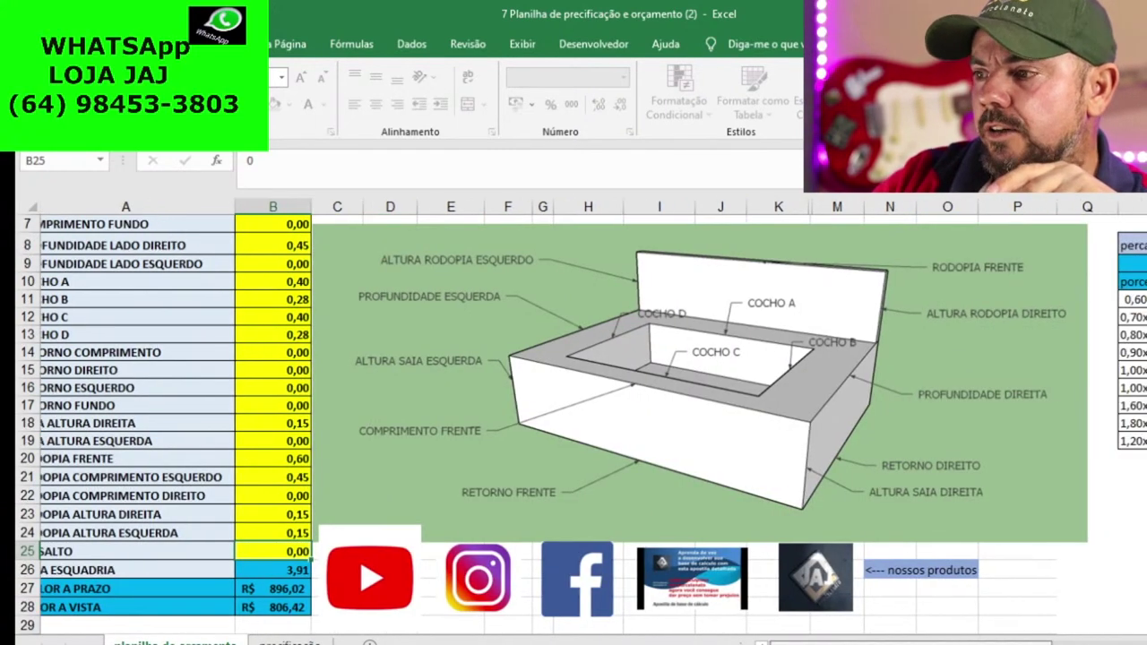
scroll(943, 642, right, 5)
scroll(866, 504, up, 2)
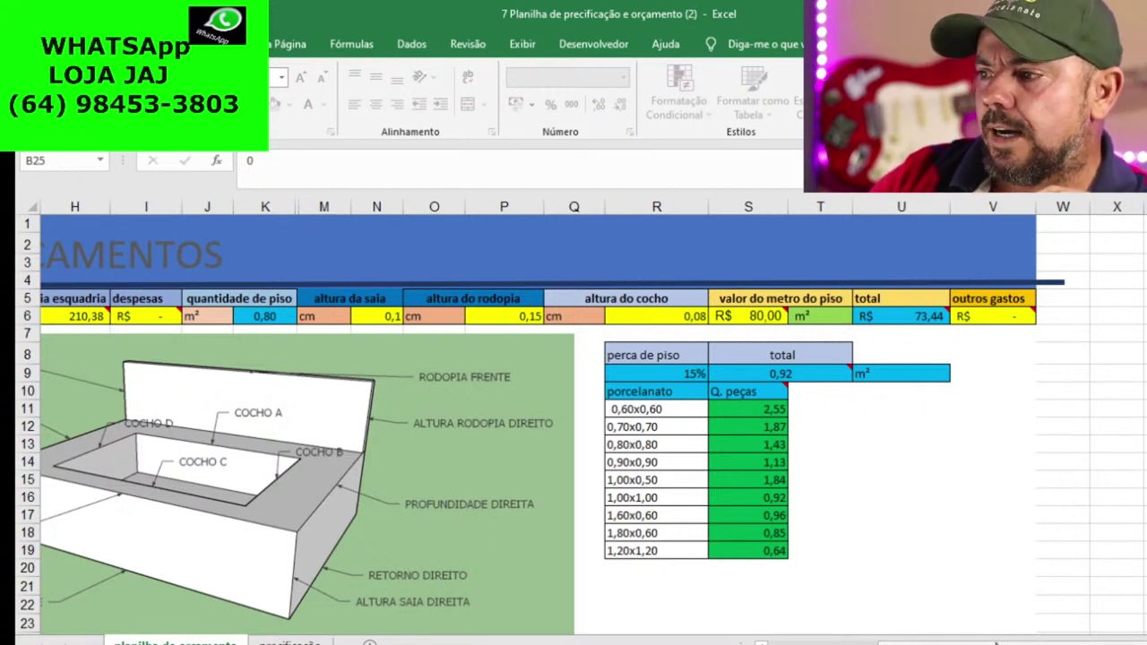
Set the despesas amount in the budget sheet to R$ 50,00
scroll(573, 421, left, 5)
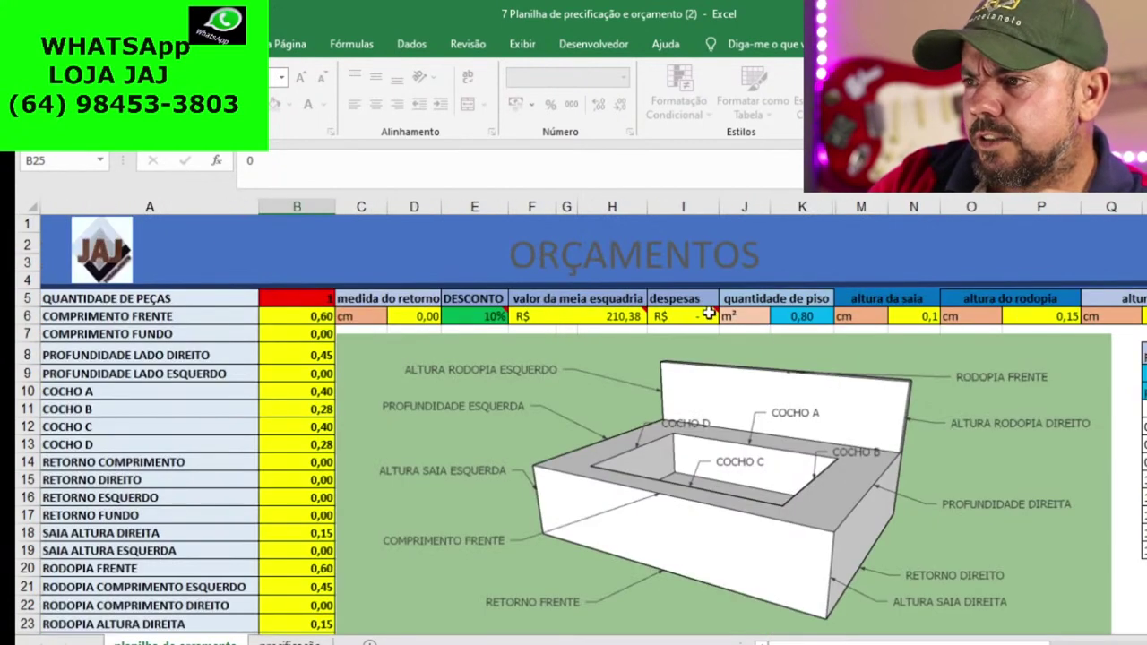
mouse_move(690, 322)
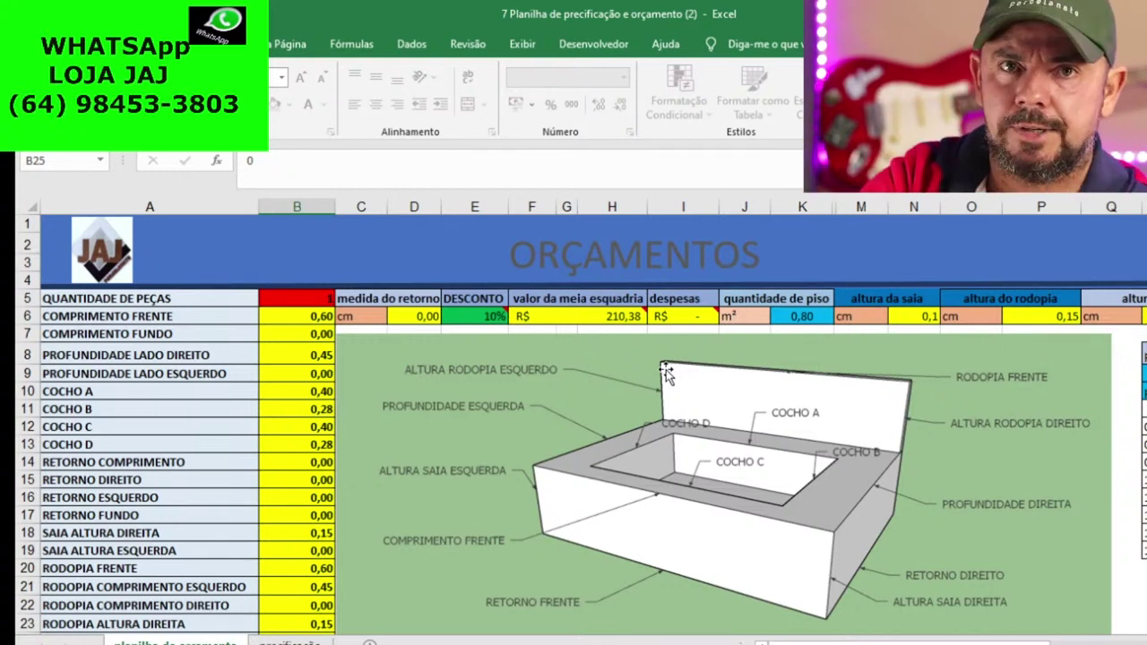
double_click(683, 316)
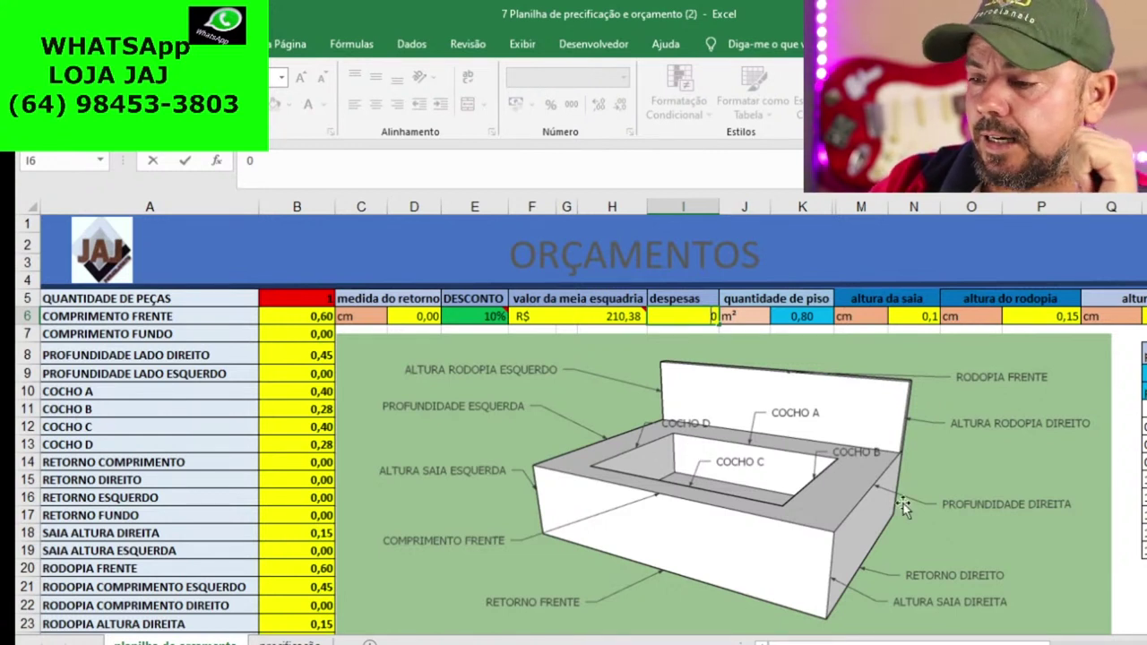
text(500)
key(Return)
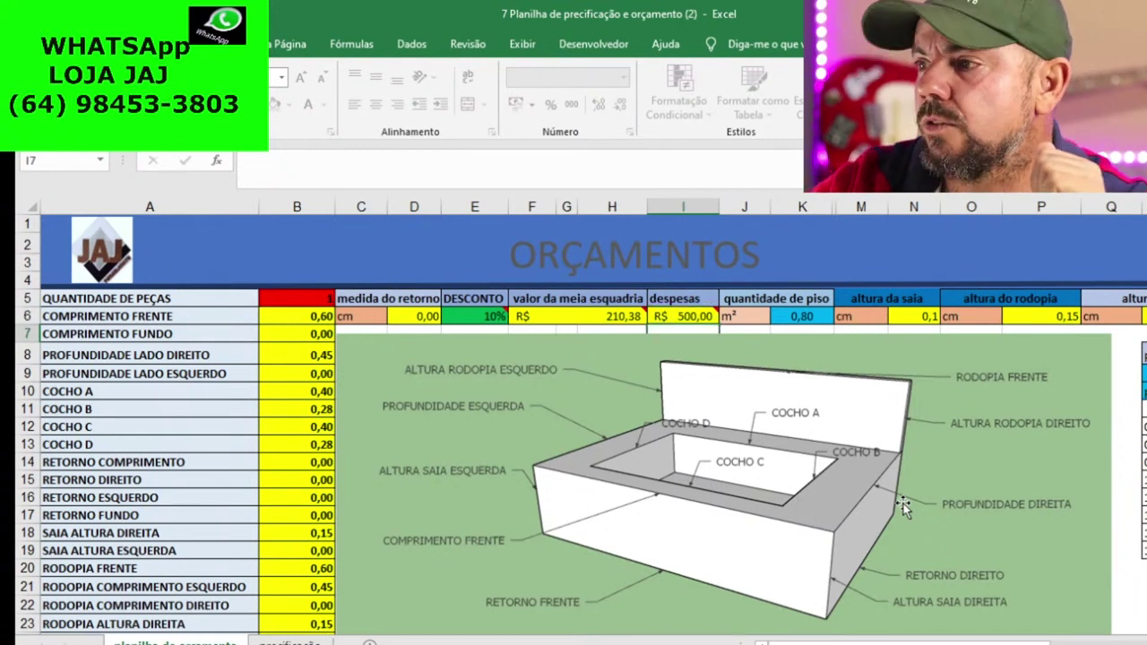
double_click(695, 313)
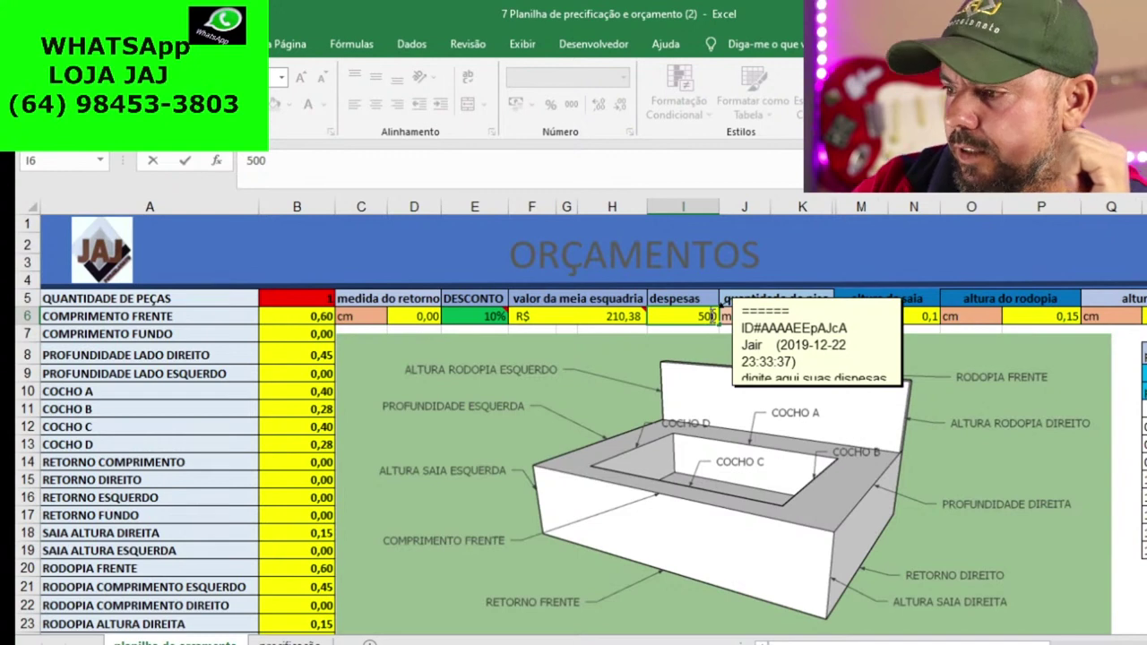
key(BackSpace)
key(Return)
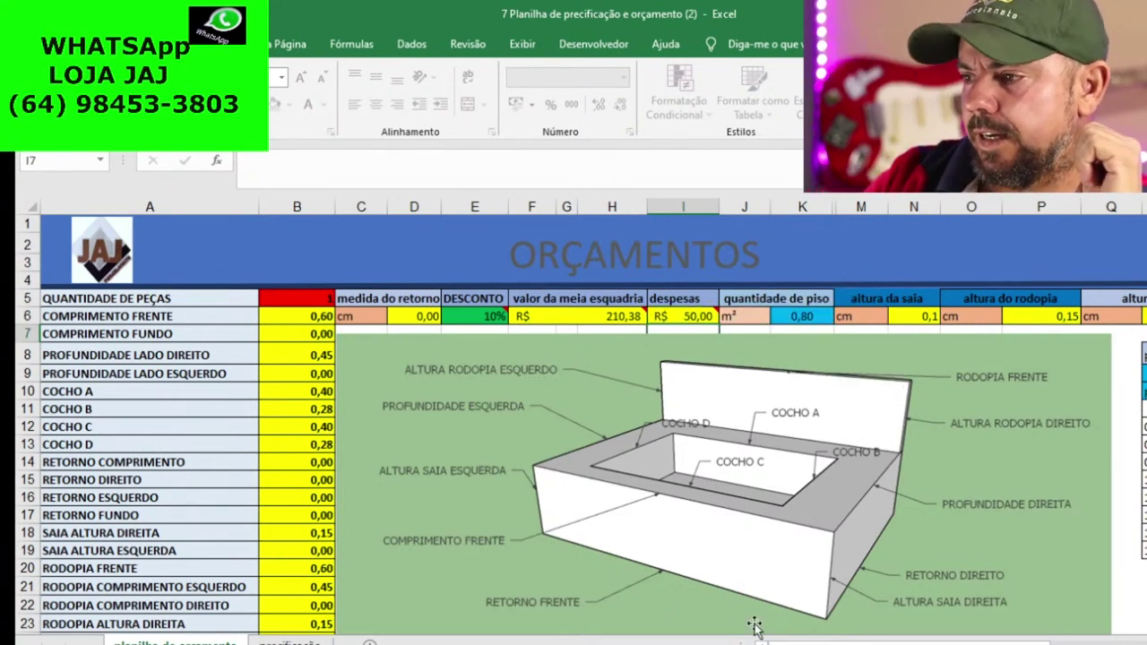
Set the outros gastos amount at the end of the budget's header row to R$ 200,00
drag(806, 643, 932, 642)
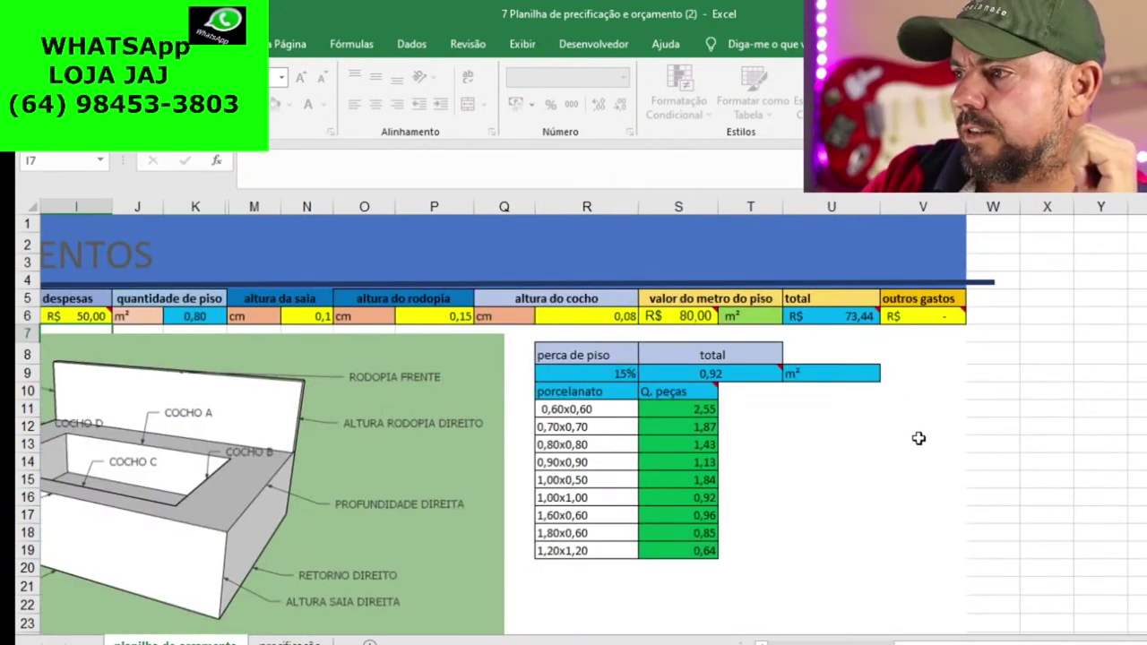
click(918, 317)
text(0)
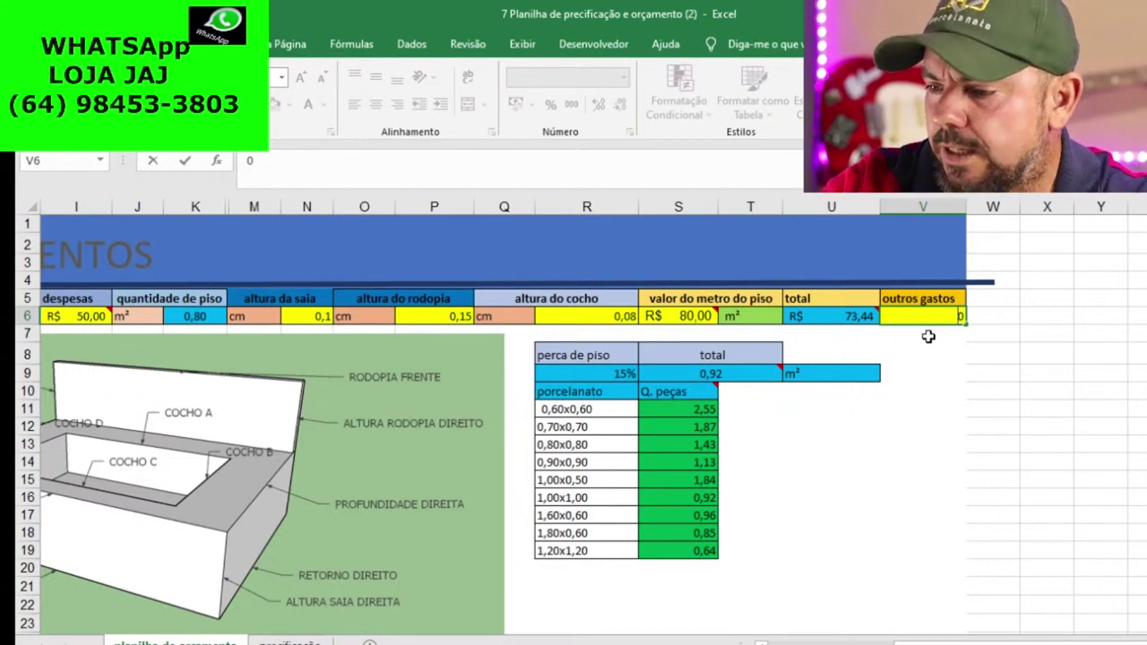
text(2000)
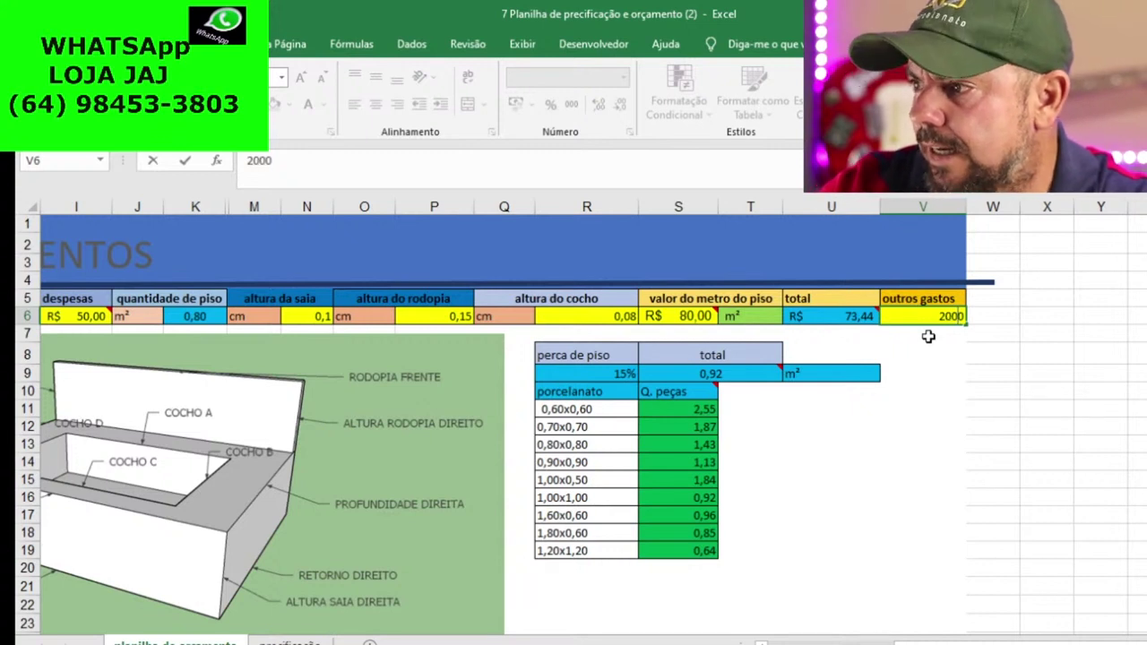
key(Return)
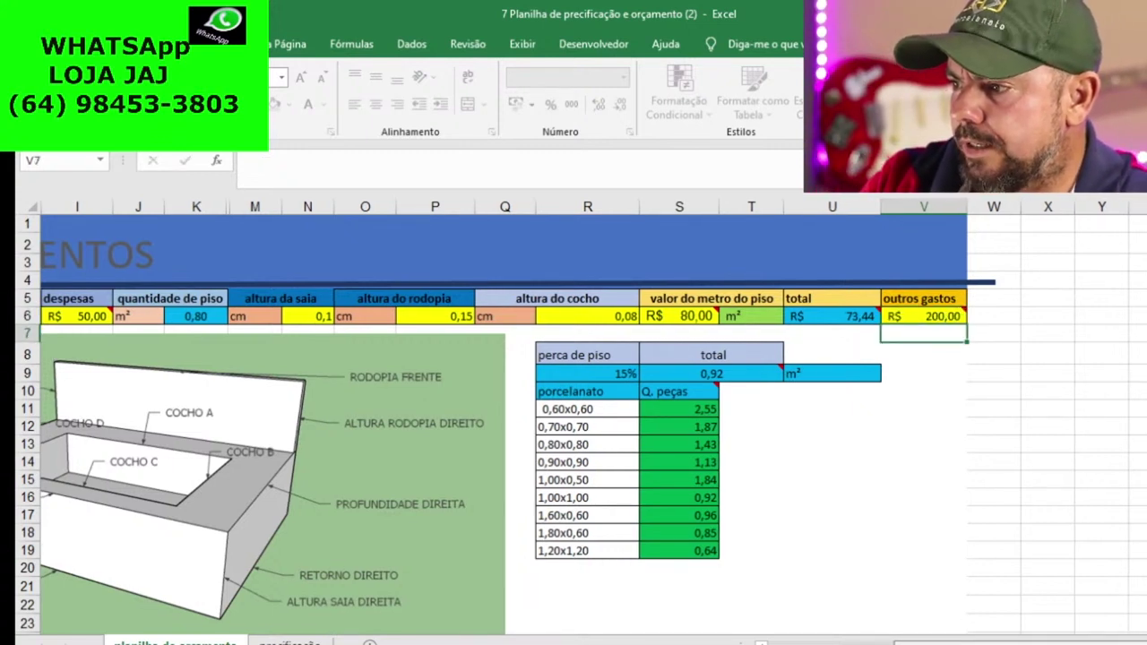
Check the updated VALOR A PRAZO and VALOR A VISTA, and open the precificação sheet
drag(939, 642, 750, 638)
scroll(406, 454, down, 3)
scroll(406, 454, down, 2)
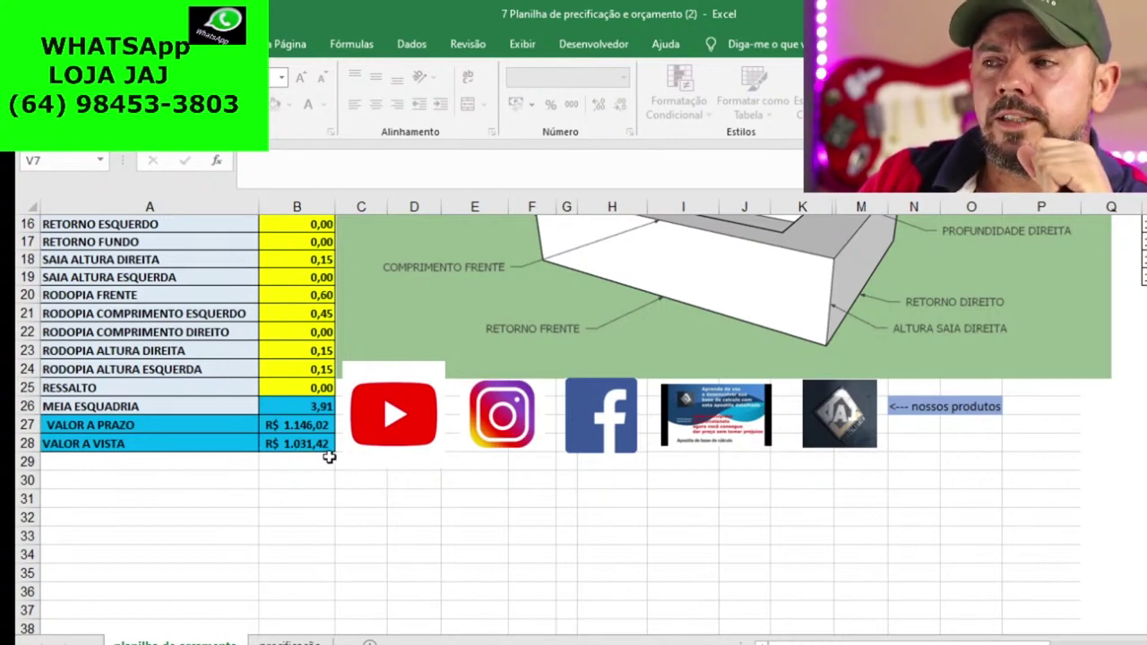
scroll(329, 457, up, 5)
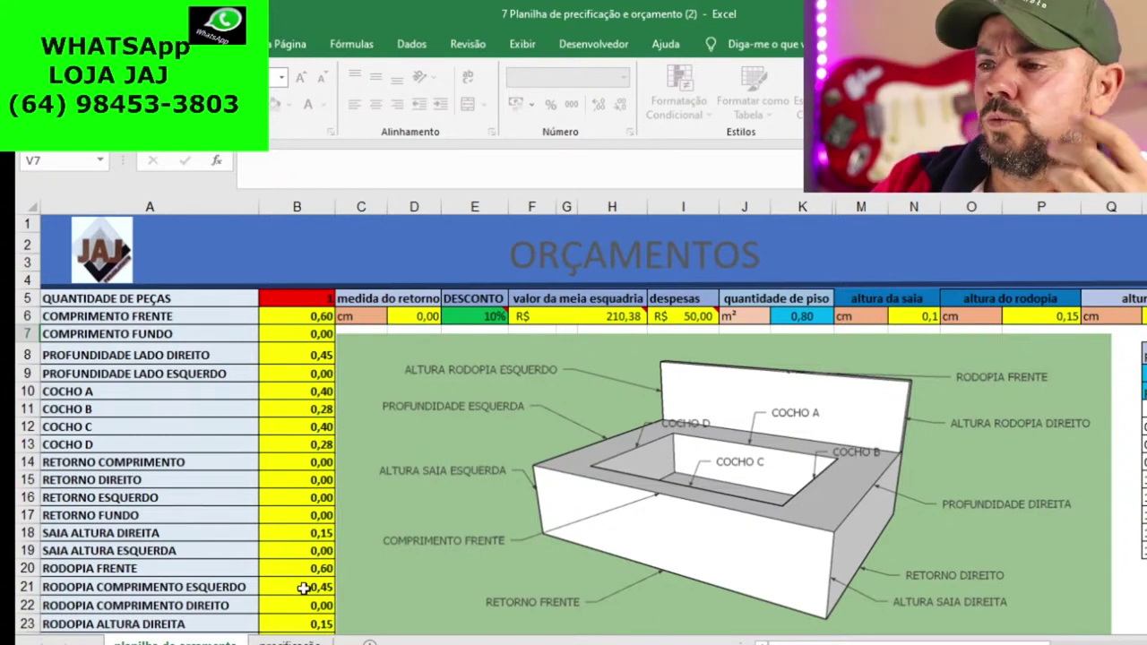
click(289, 642)
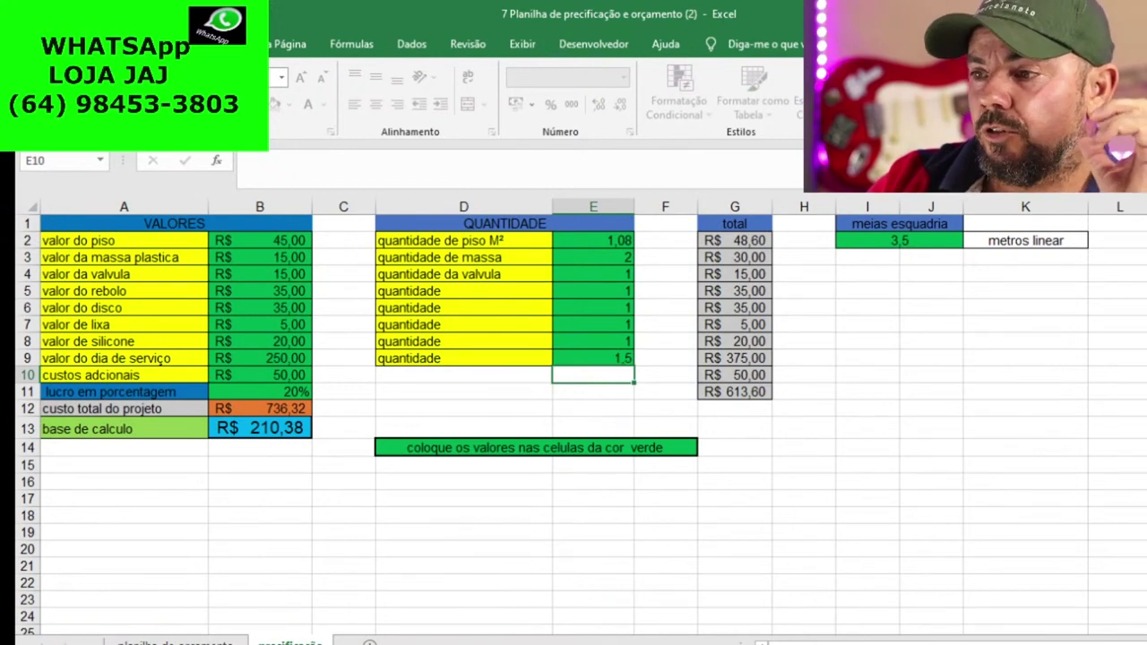
Check the budget sheet's prices, and set the service-day quantity in the precificação sheet to 0,5
click(174, 642)
scroll(441, 424, down, 3)
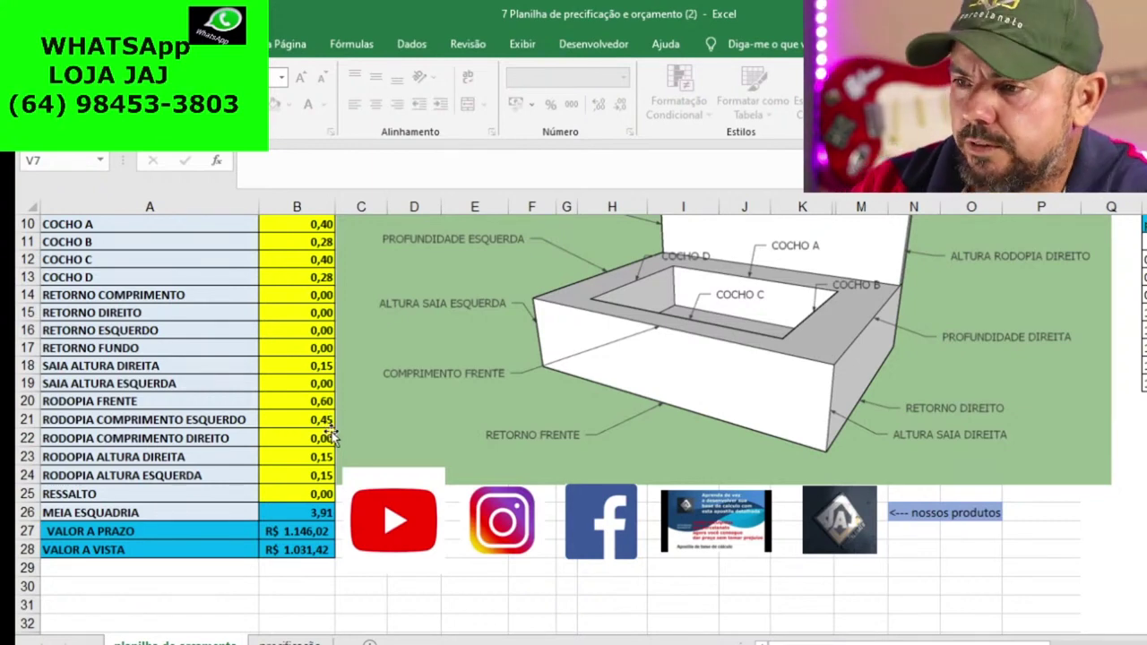
click(289, 642)
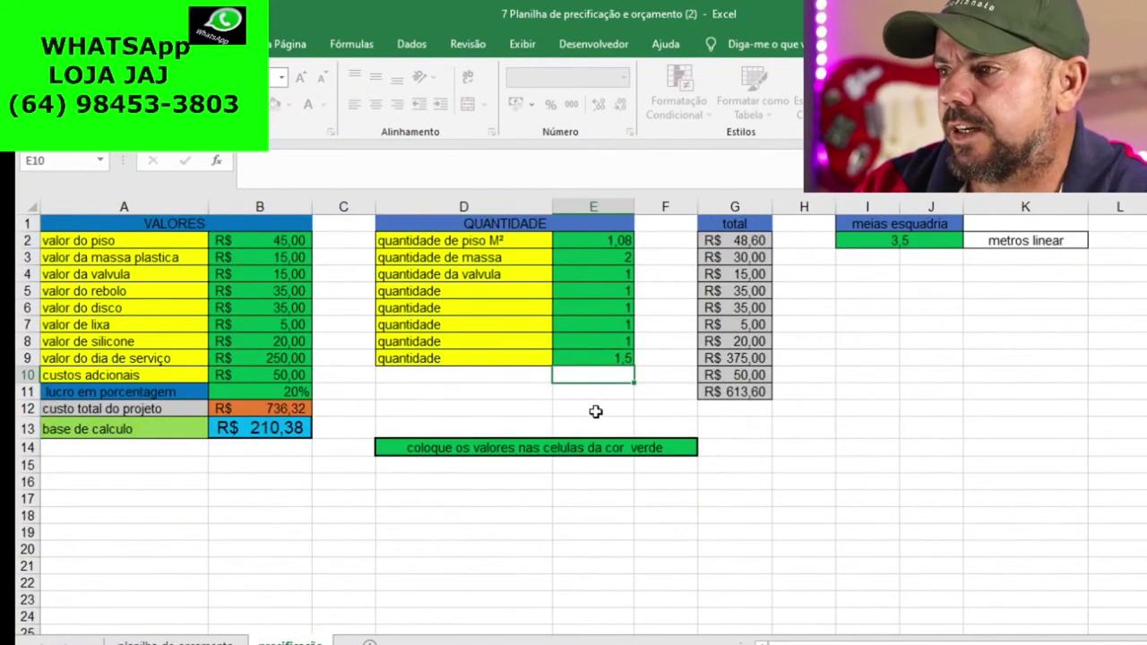
click(617, 361)
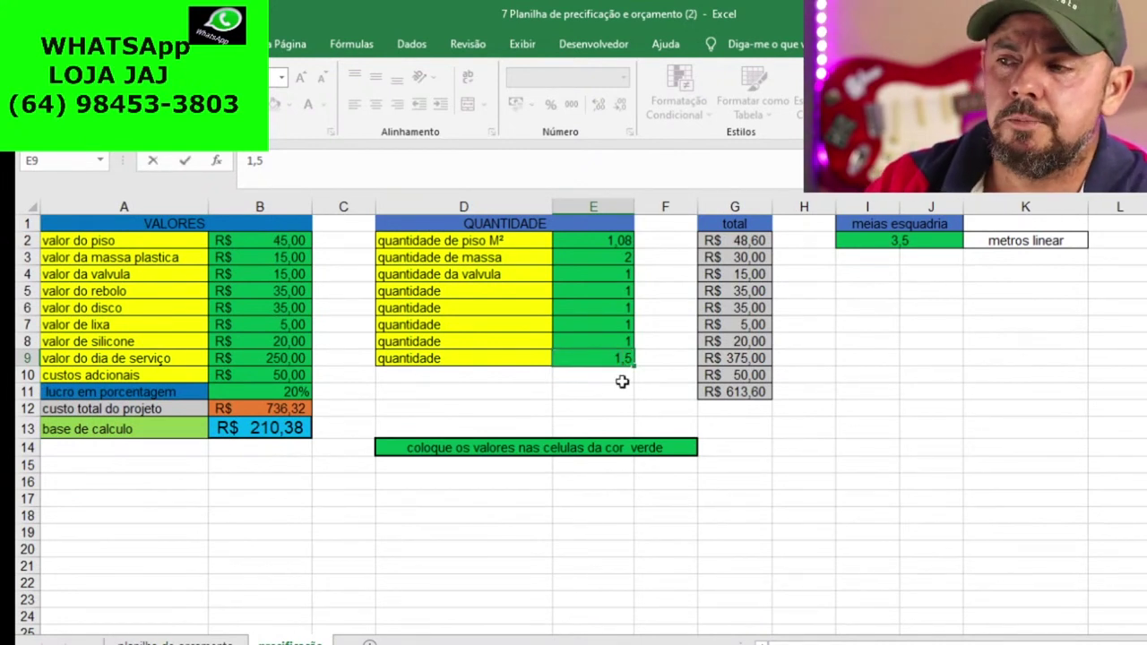
click(623, 360)
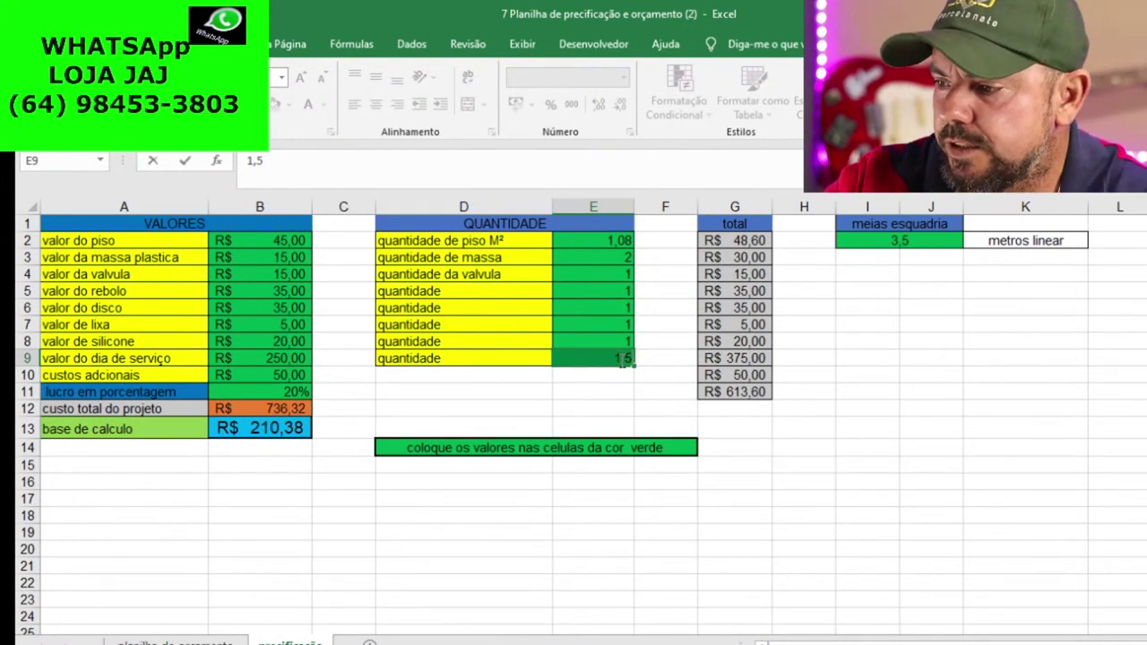
text(0,5)
key(Return)
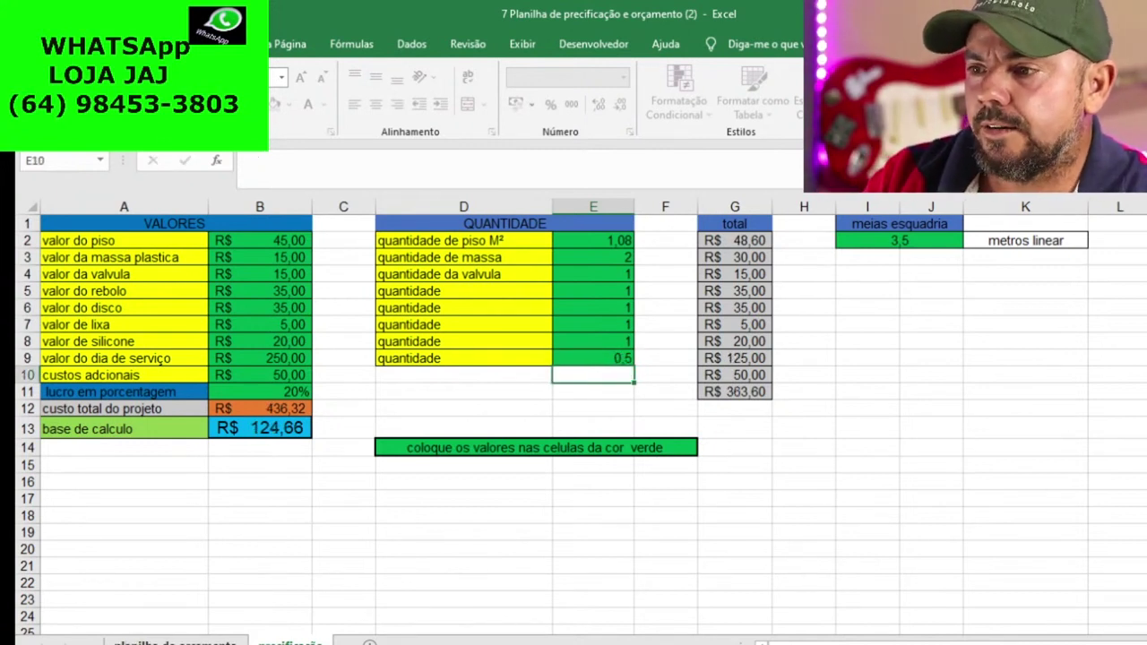
Review the budget sheet's recalculated VALOR A PRAZO and VALOR A VISTA, its header values and the countertop measurements
click(174, 642)
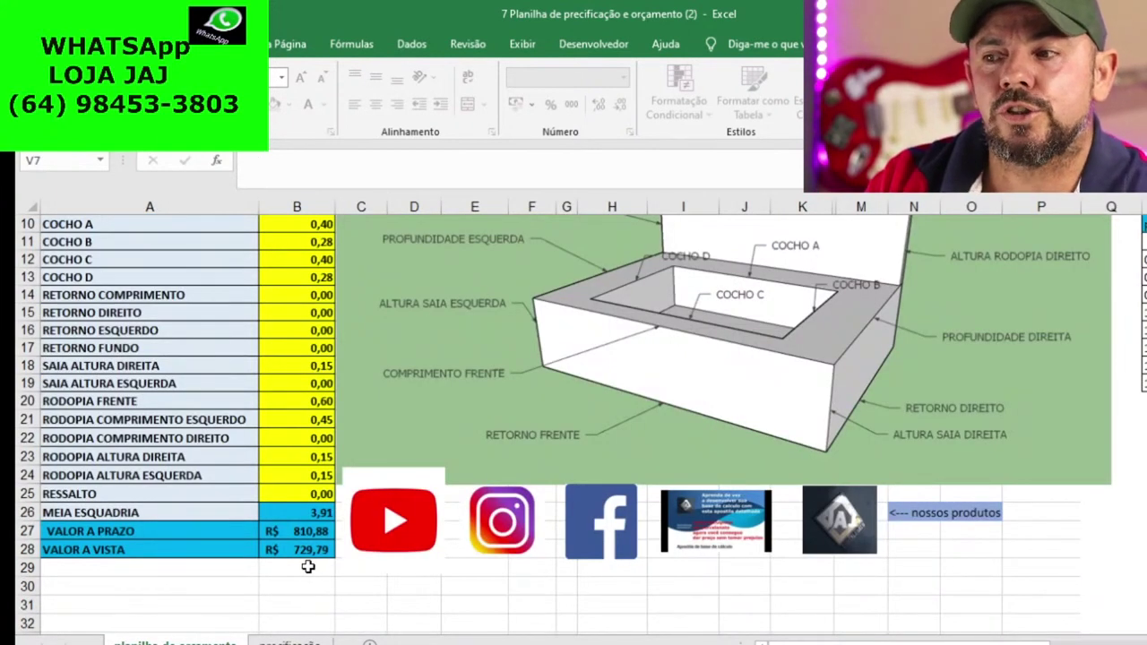
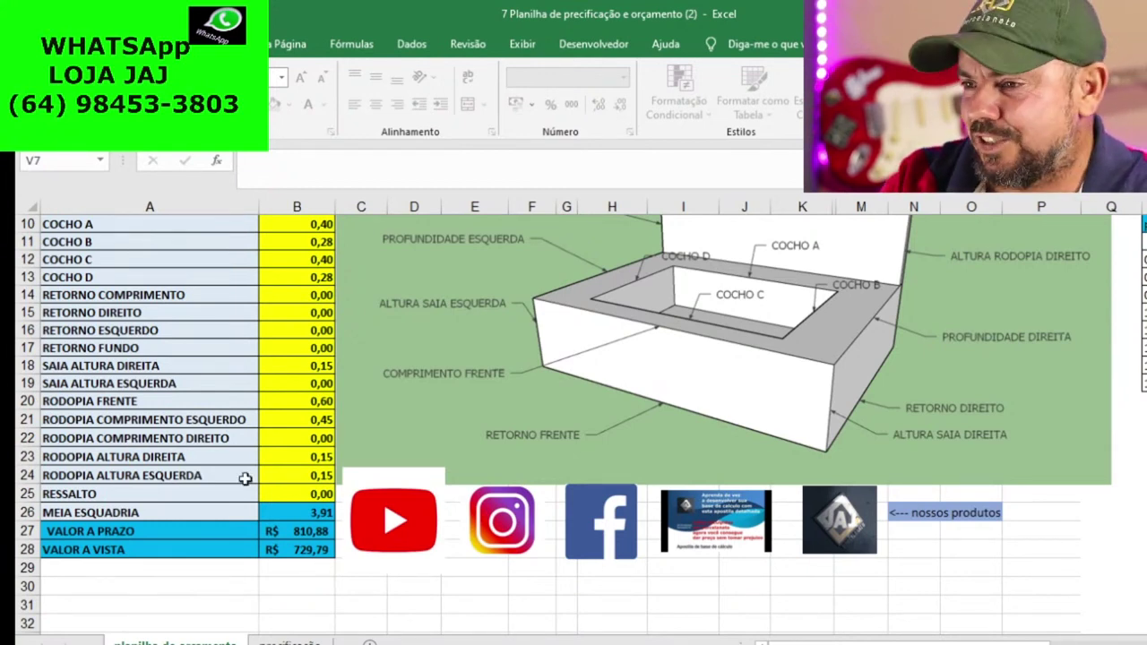
scroll(408, 542, up, 3)
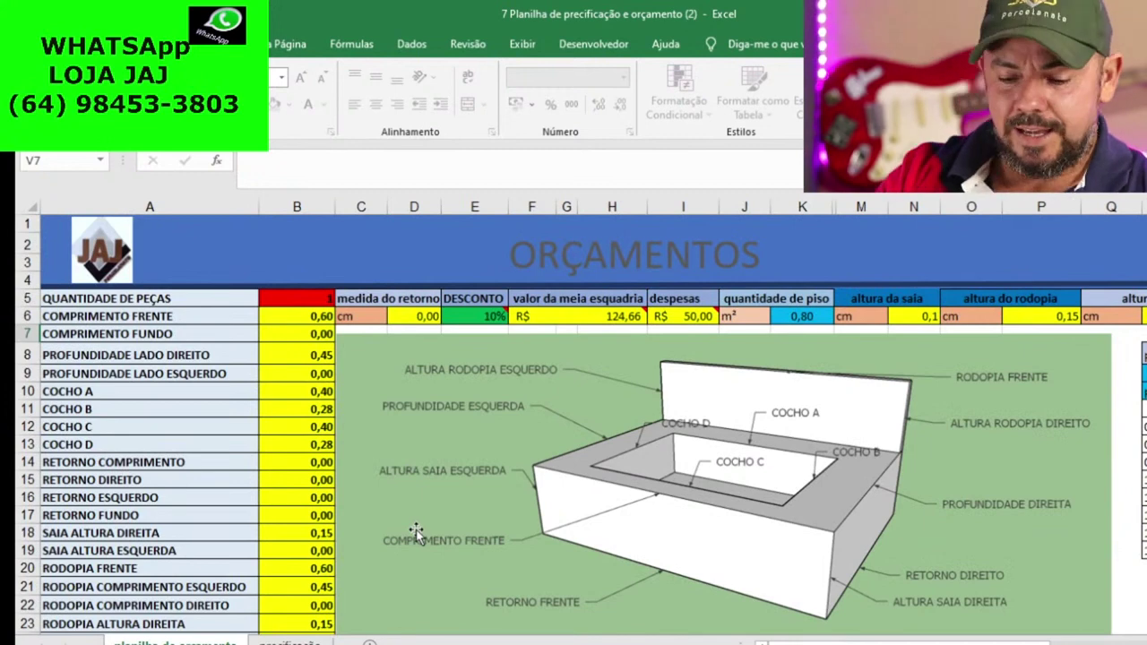
scroll(433, 351, down, 1)
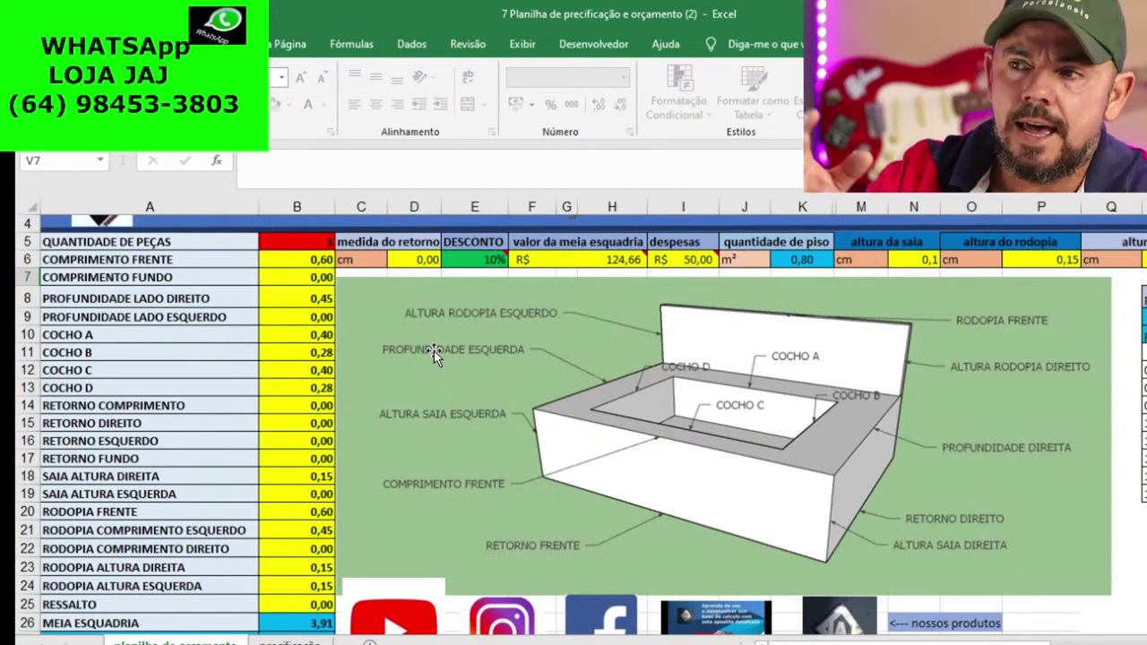
scroll(434, 350, down, 4)
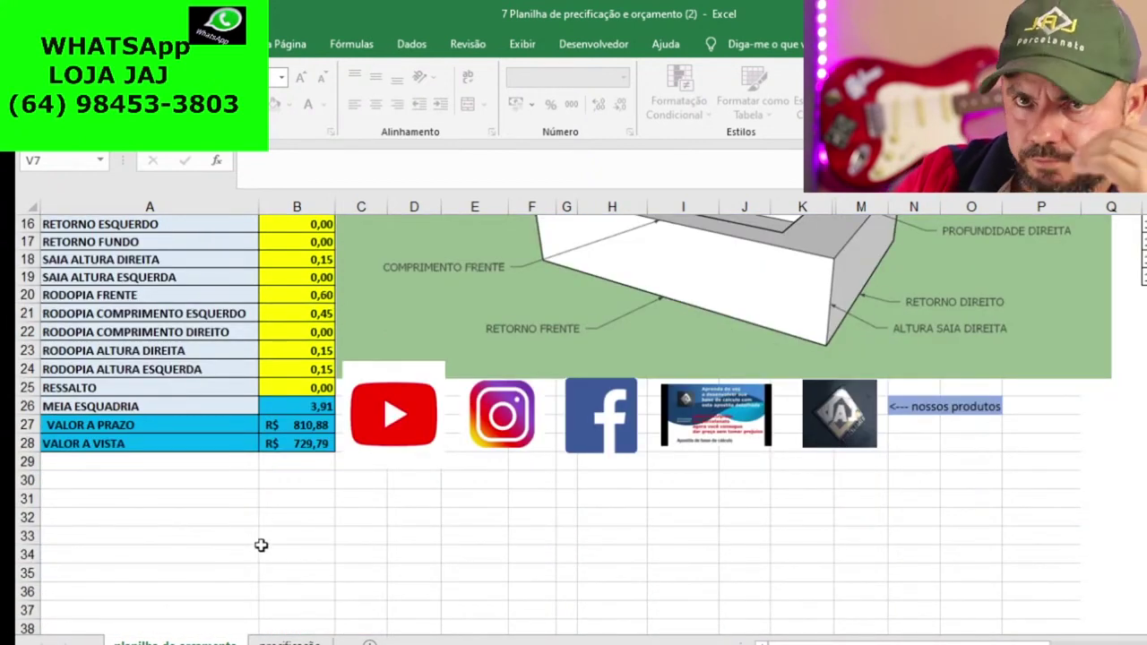
Set the service-day quantity in the precificação sheet to 1,5 and check the budget's instalment and cash prices
key(ctrl+Page_Down)
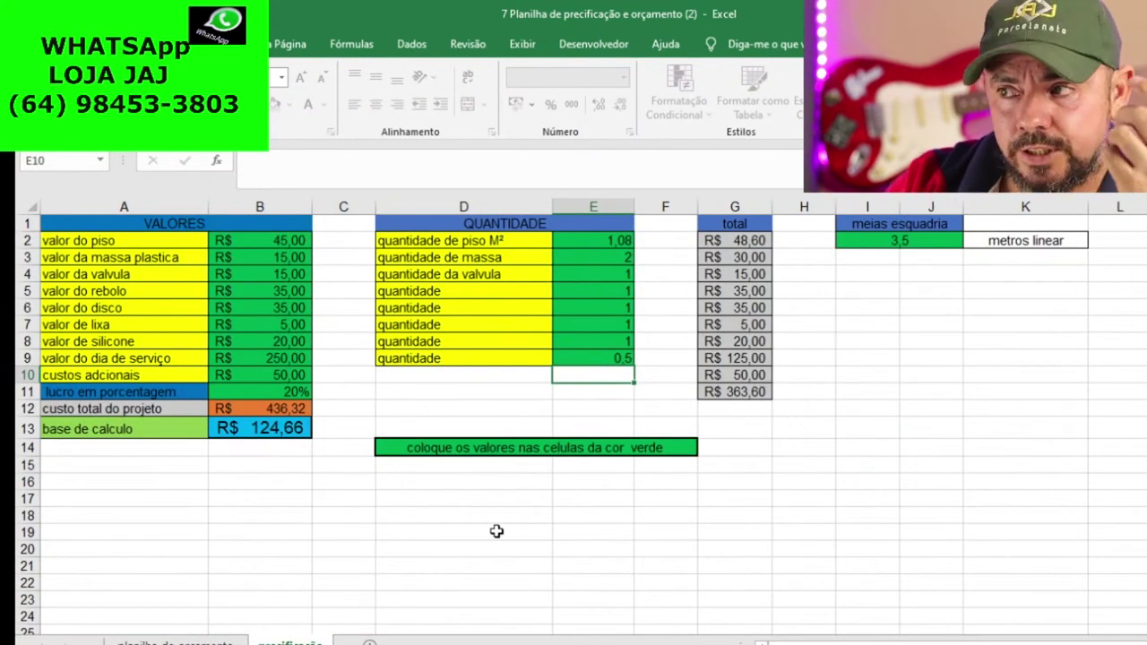
click(608, 359)
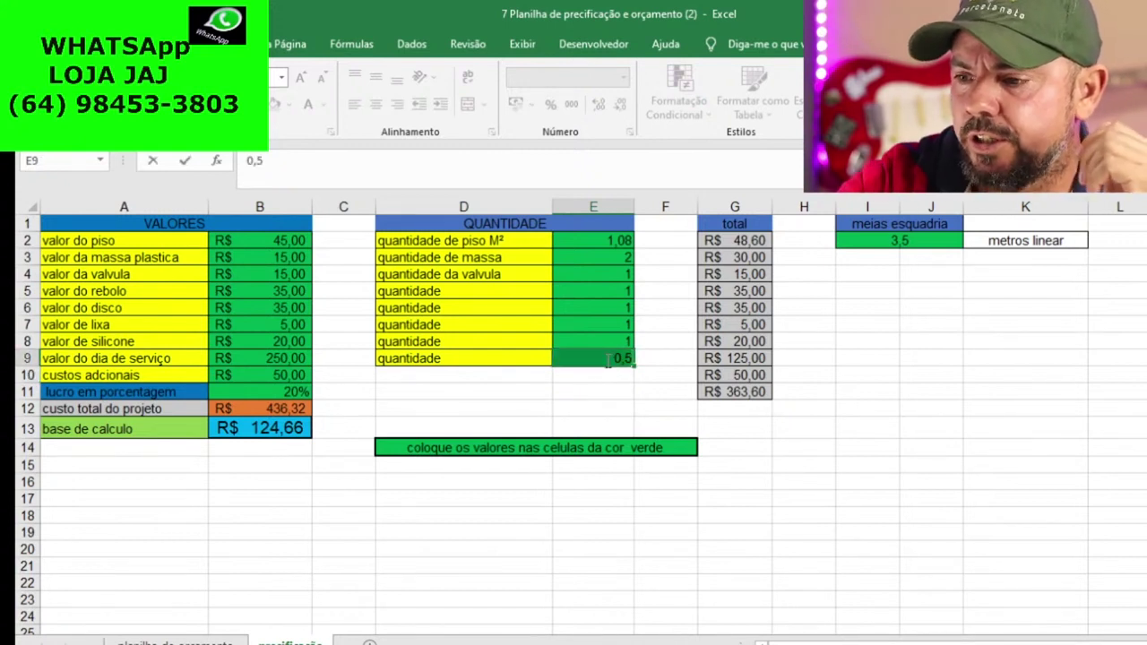
text(1,5)
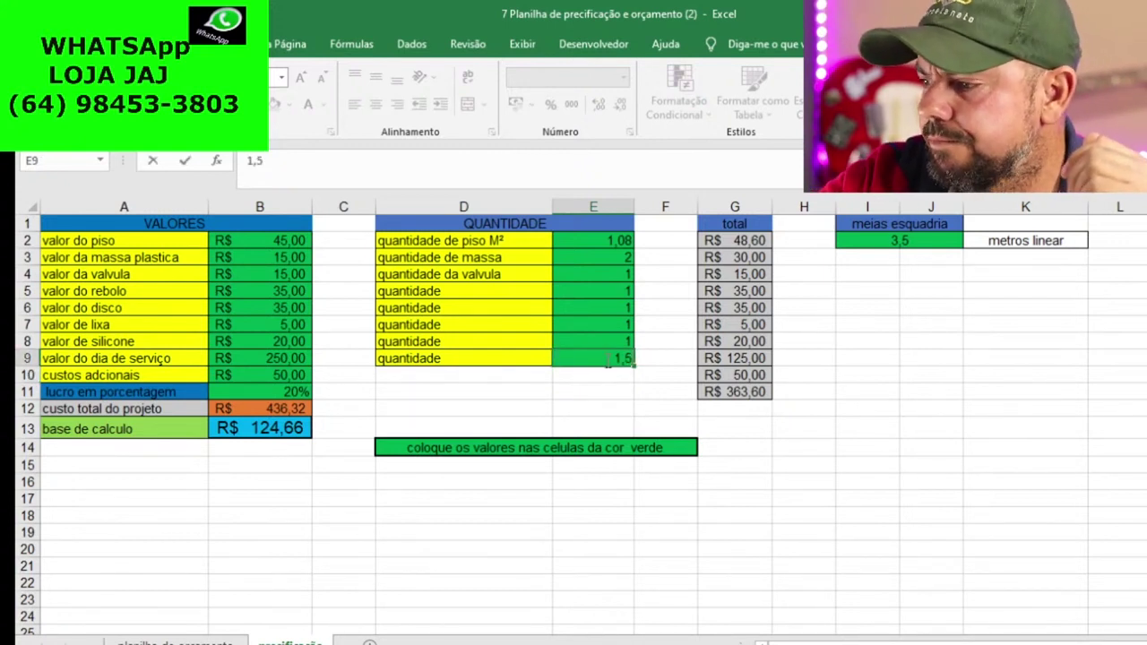
key(Return)
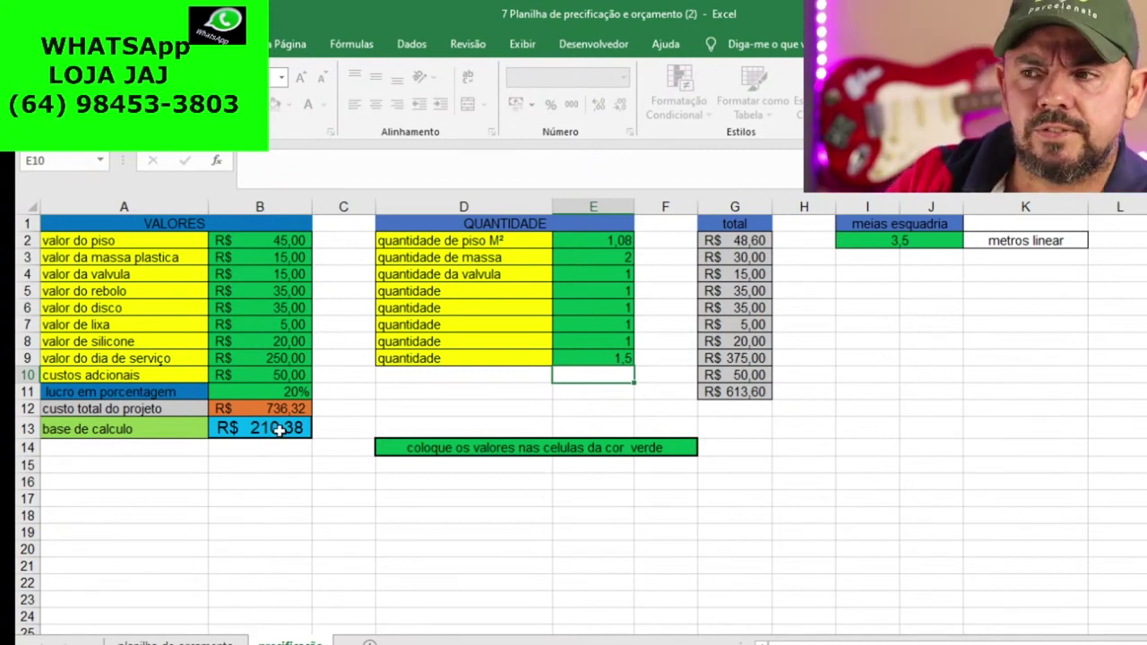
click(175, 642)
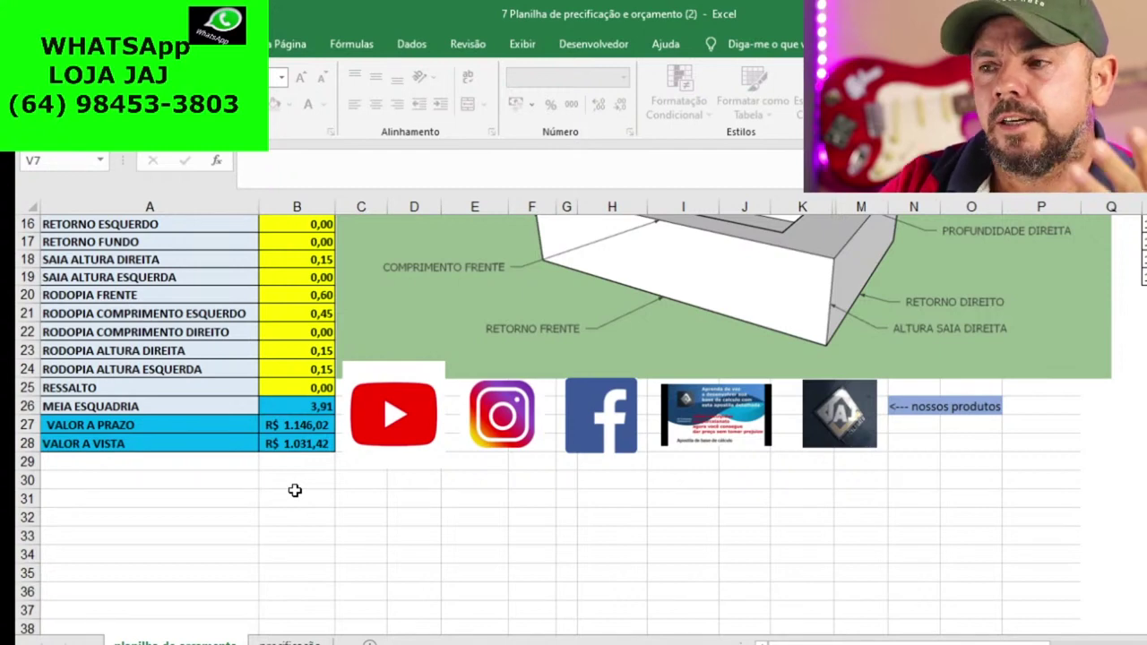
scroll(450, 511, up, 2)
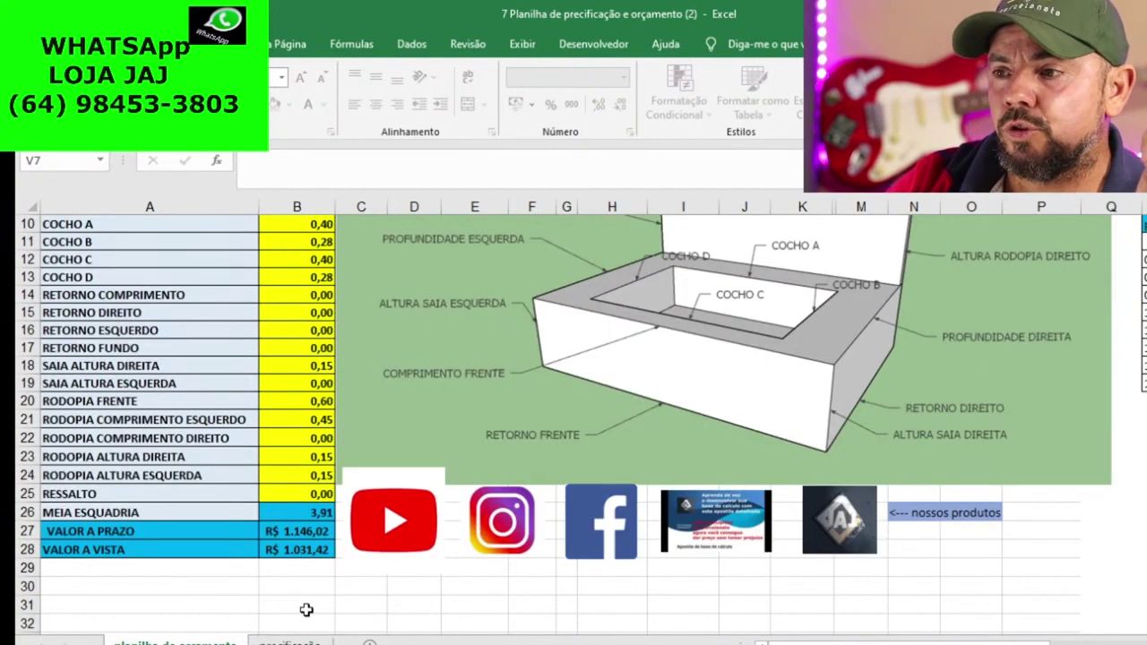
Set the service-day quantity in the precificação sheet to 0,2, and check the budget's VALOR A PRAZO and VALOR A VISTA
click(291, 642)
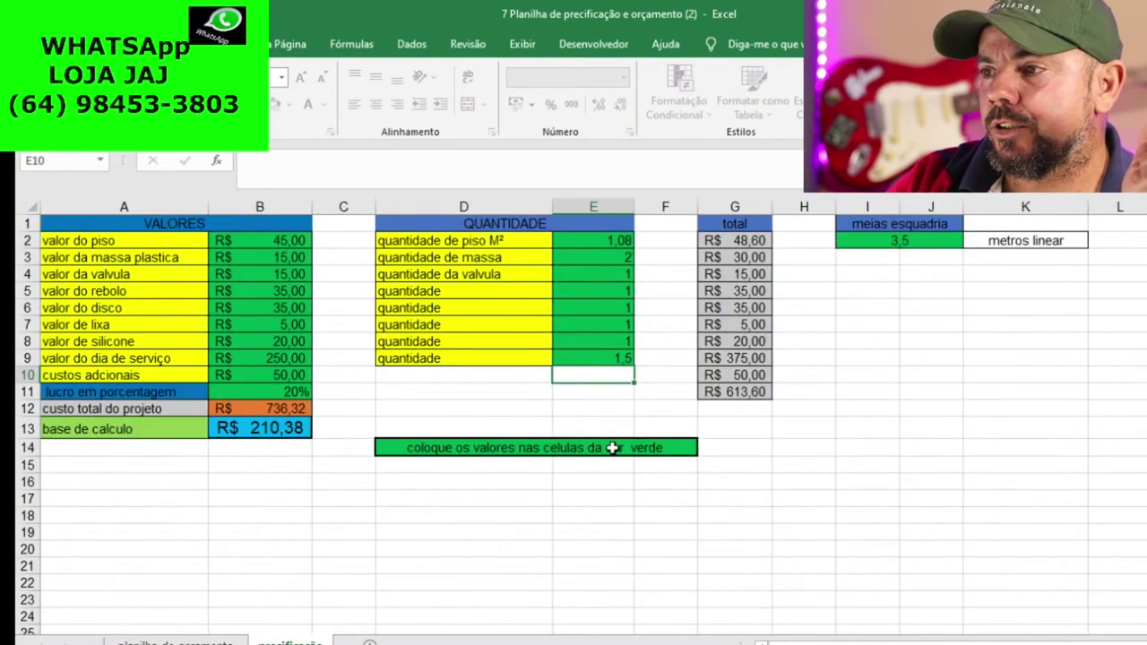
click(617, 358)
double_click(617, 358)
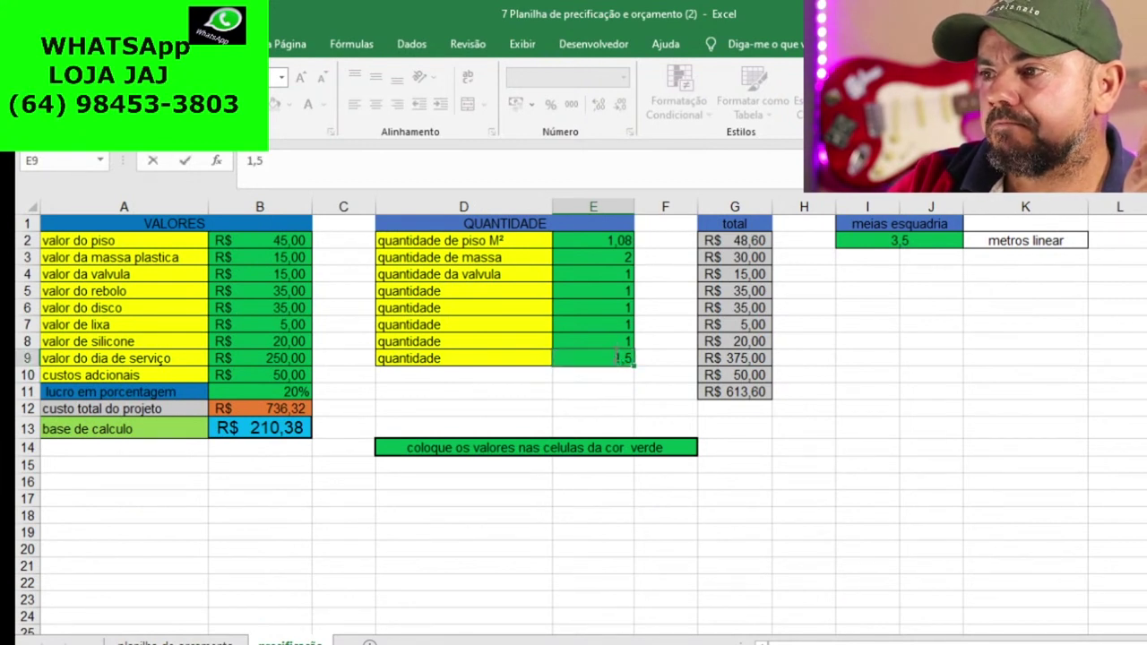
double_click(614, 358)
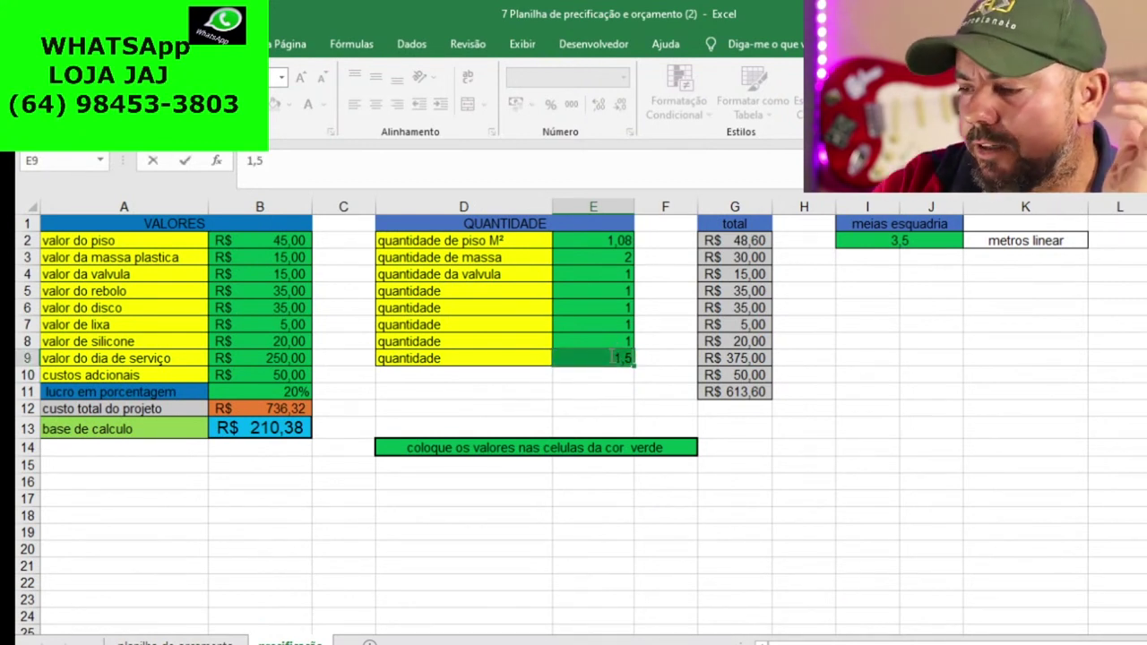
text(0,2)
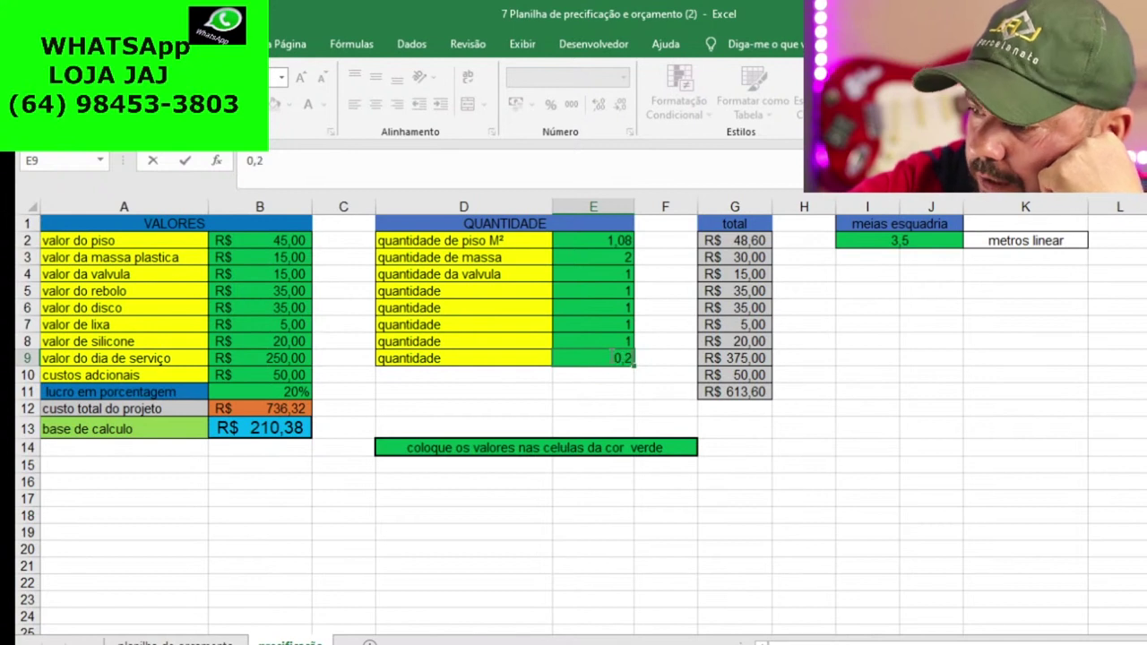
key(Return)
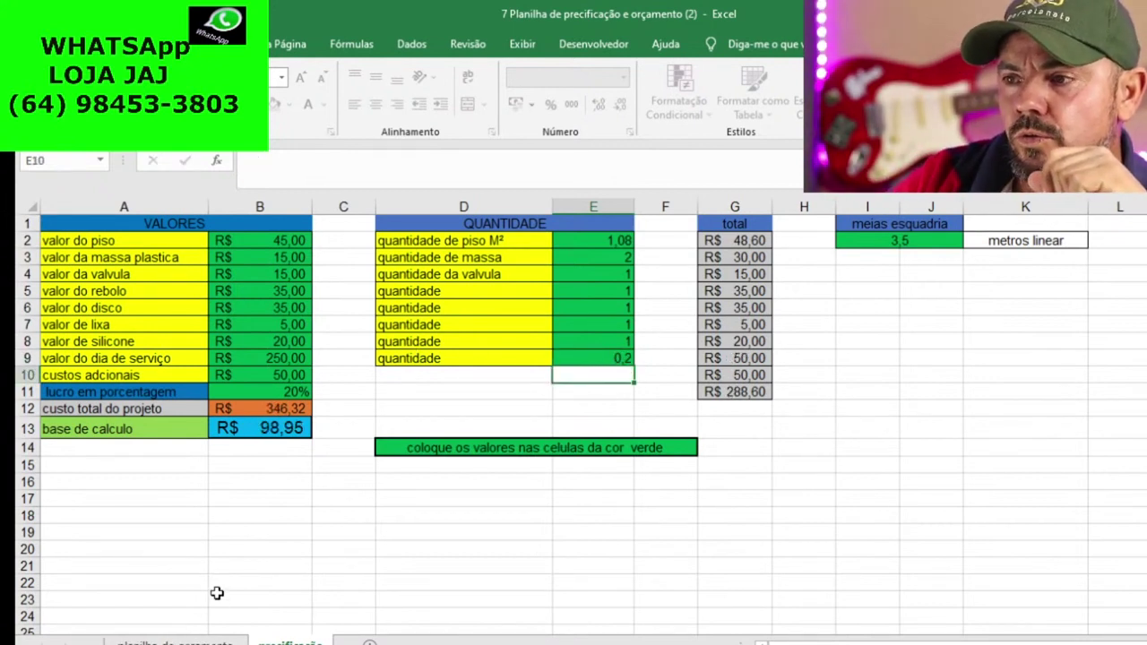
click(175, 641)
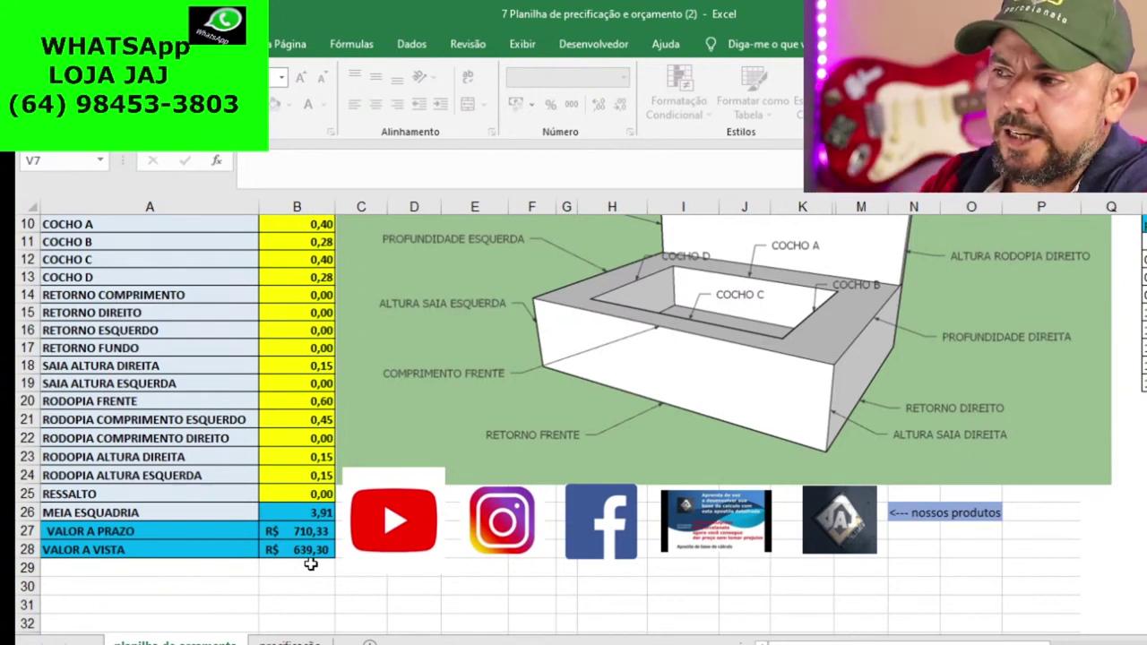
click(289, 643)
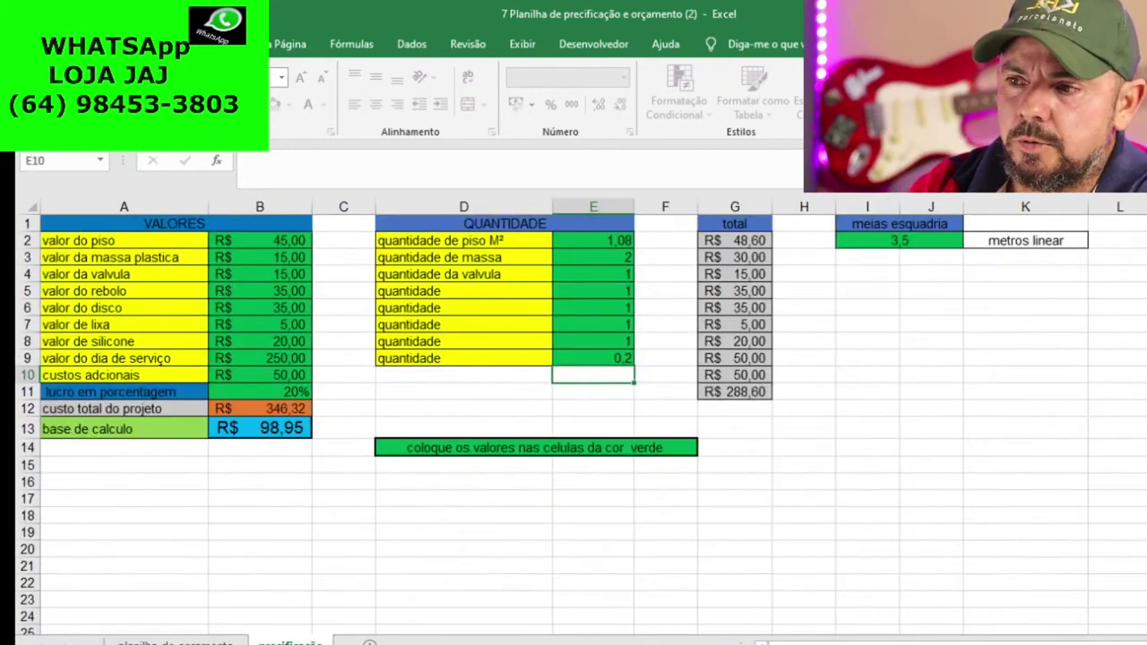